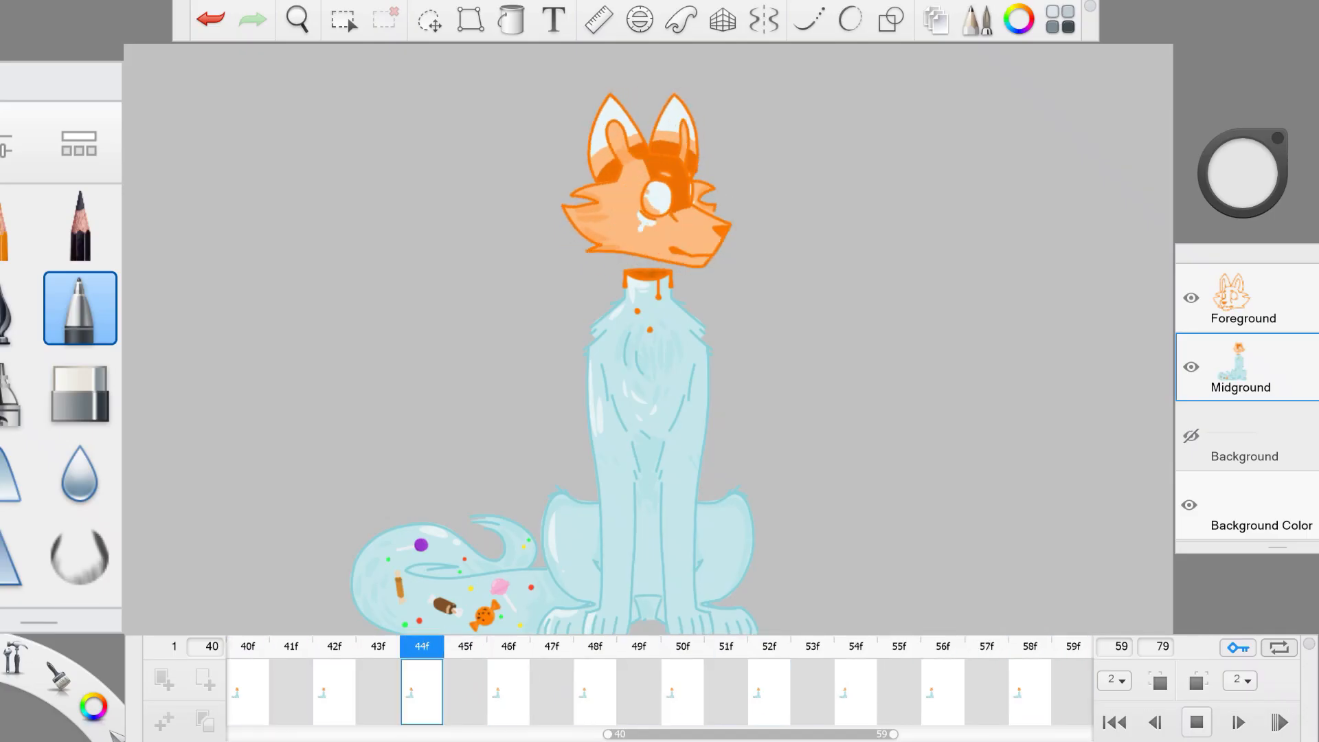
# Step: Stop the playback and widen the timeline range back to the first frame, opening frame 1
pyautogui.click(1197, 721)
pyautogui.moveTo(607, 734); pyautogui.dragTo(256, 580)
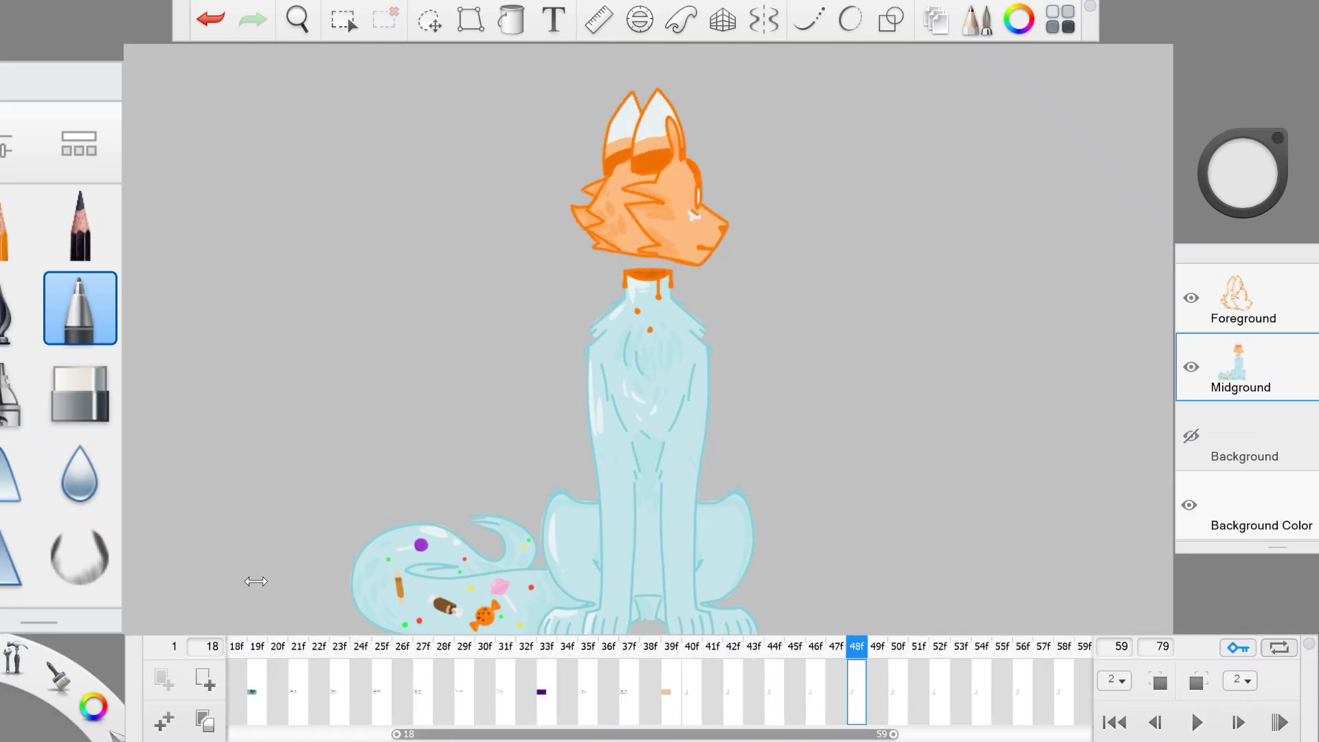
pyautogui.click(671, 673)
pyautogui.moveTo(605, 681); pyautogui.dragTo(486, 628)
pyautogui.click(567, 707)
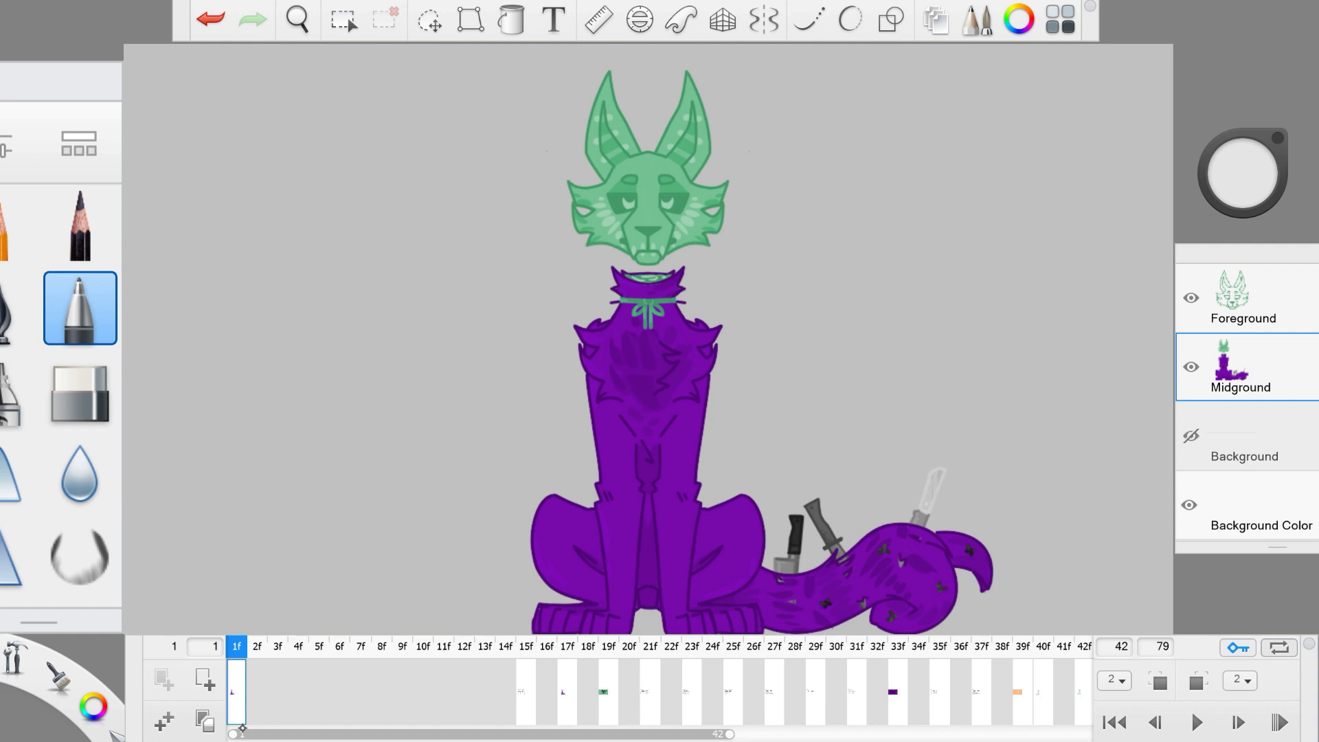
# Step: Hide and restore the Midground and Foreground layers in frame 1 to examine what each one contains
pyautogui.click(1191, 366)
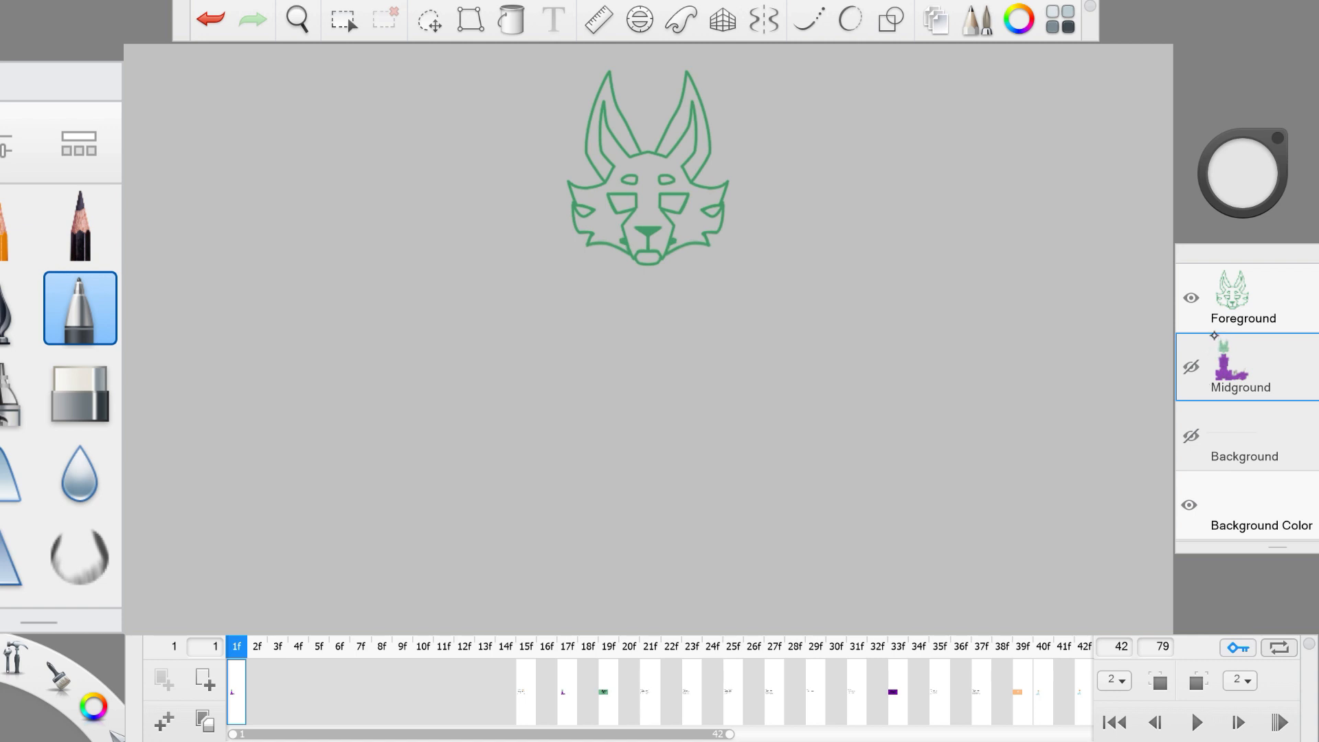
pyautogui.click(1261, 297)
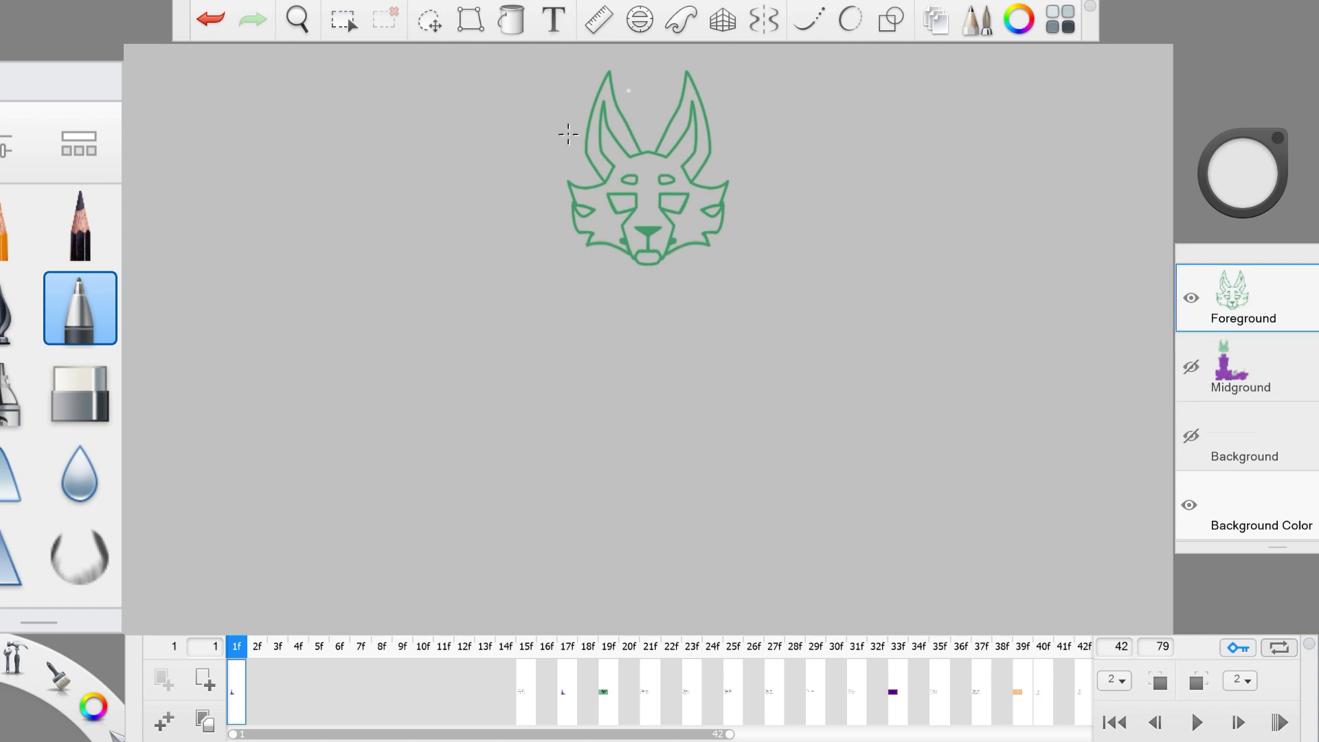
pyautogui.click(1230, 369)
pyautogui.click(1191, 297)
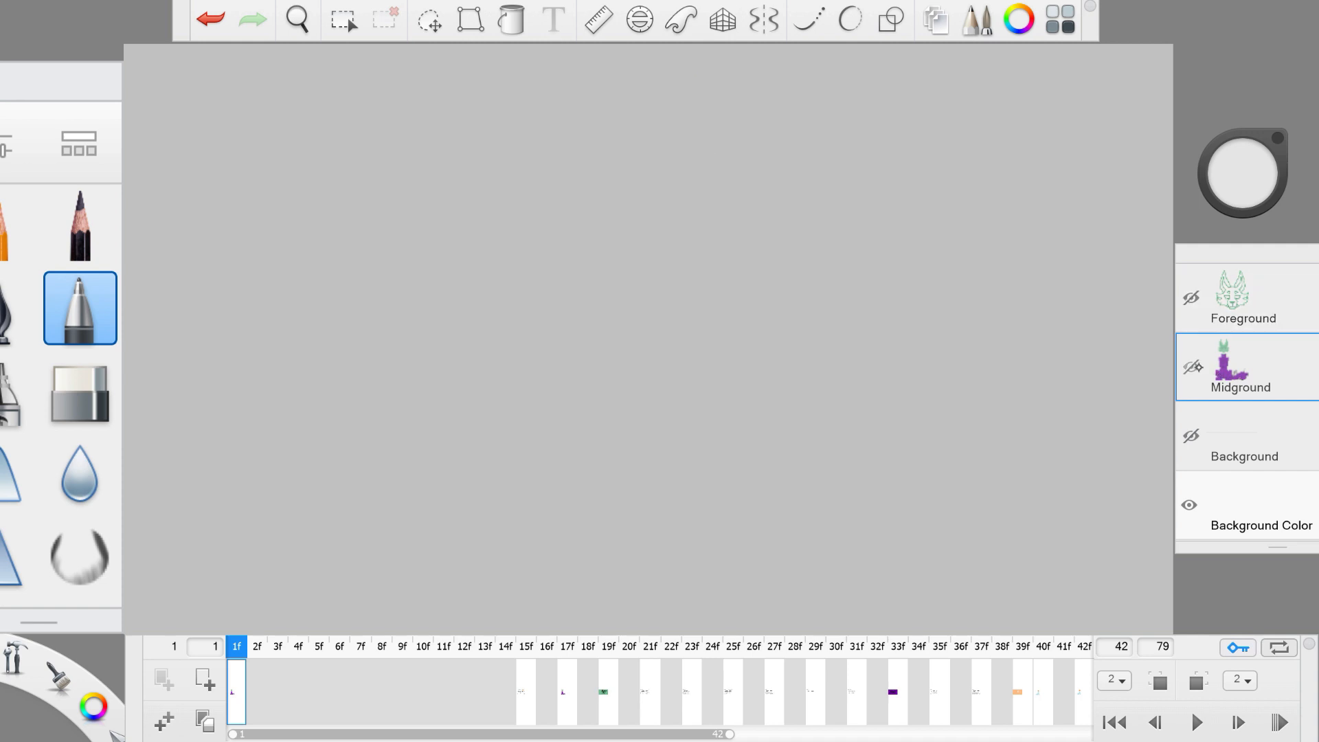
pyautogui.click(1191, 367)
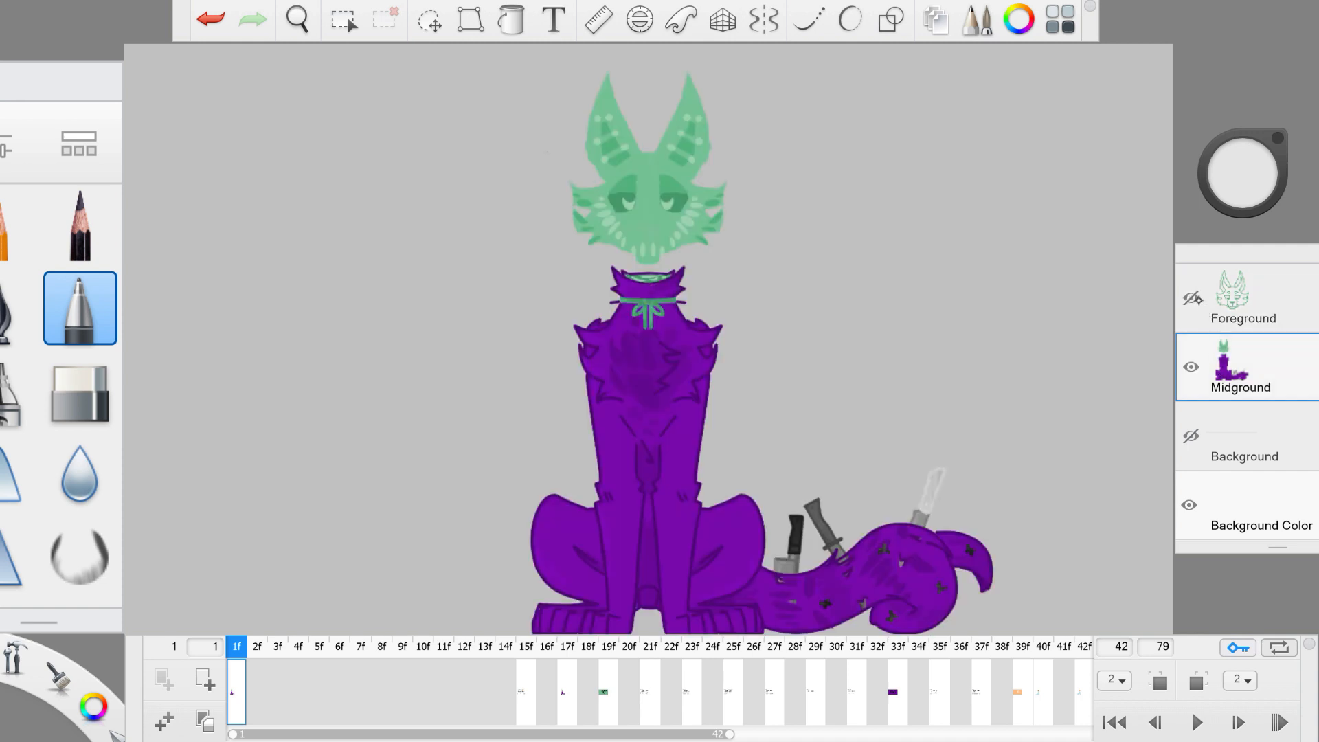
pyautogui.click(1194, 297)
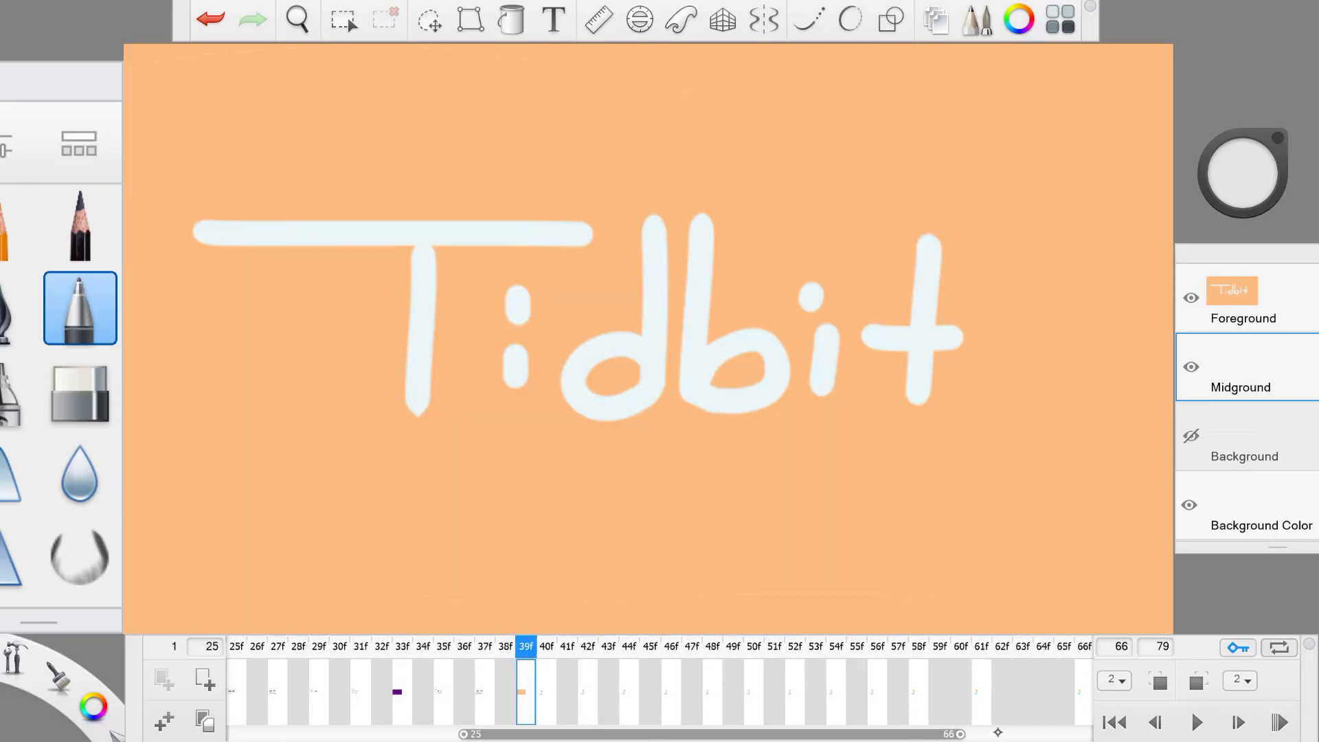
# Step: Show the Background layer's guide lines, play the head-turn animation in frames 40 to 79, and return to frame 1
pyautogui.moveTo(997, 732); pyautogui.dragTo(1088, 733)
pyautogui.moveTo(592, 733); pyautogui.dragTo(608, 704)
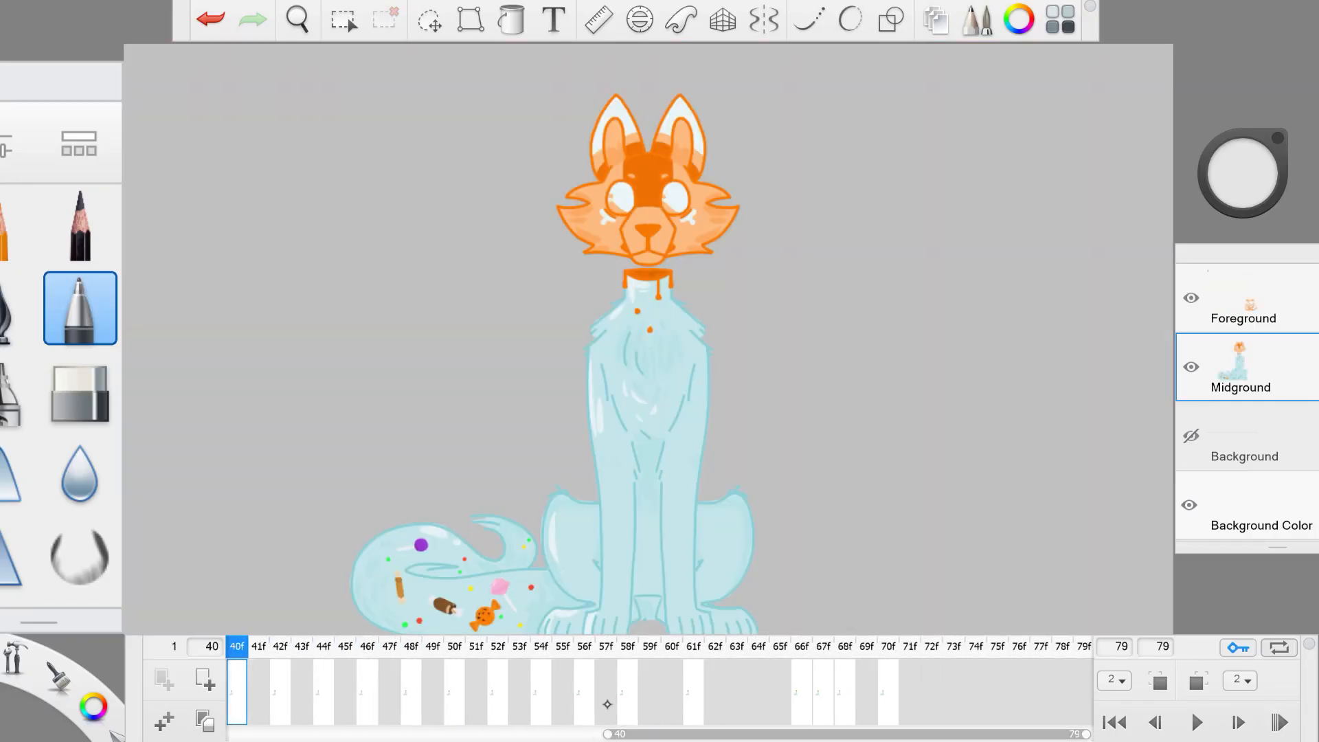
pyautogui.click(1191, 437)
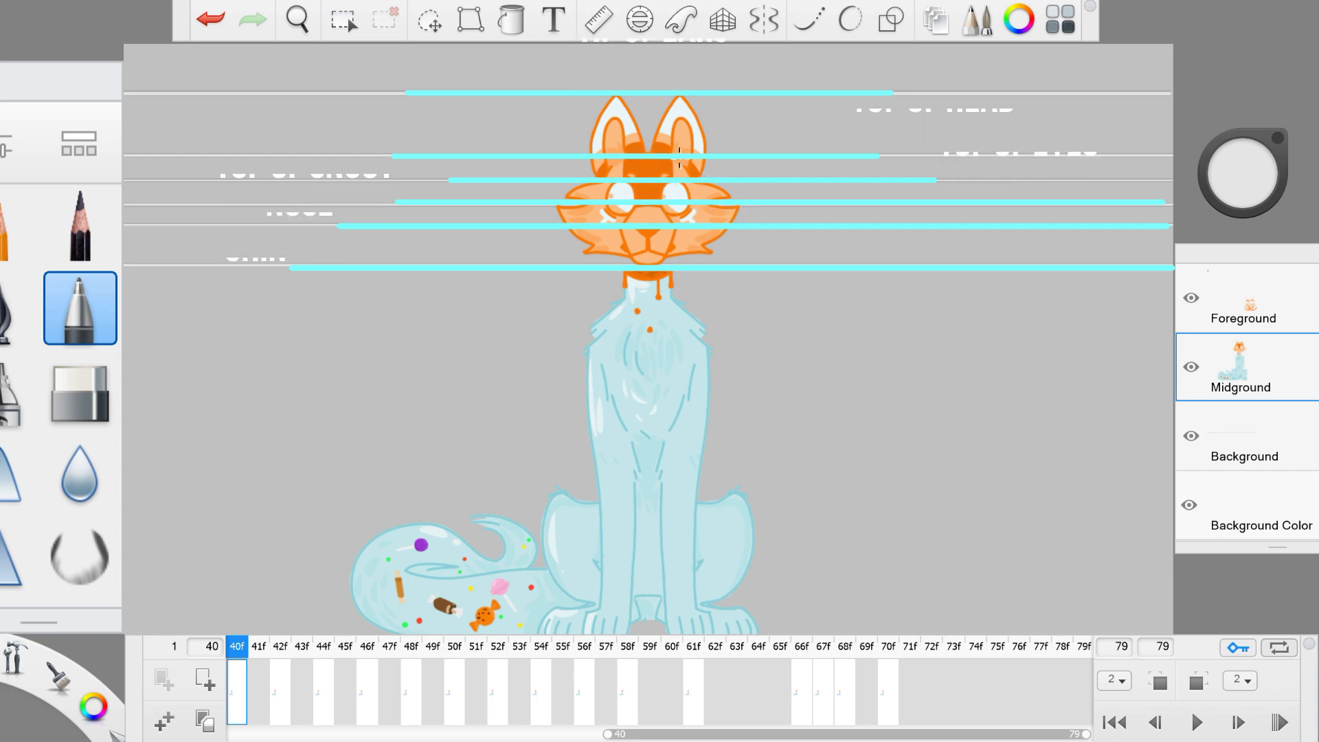
pyautogui.click(1197, 723)
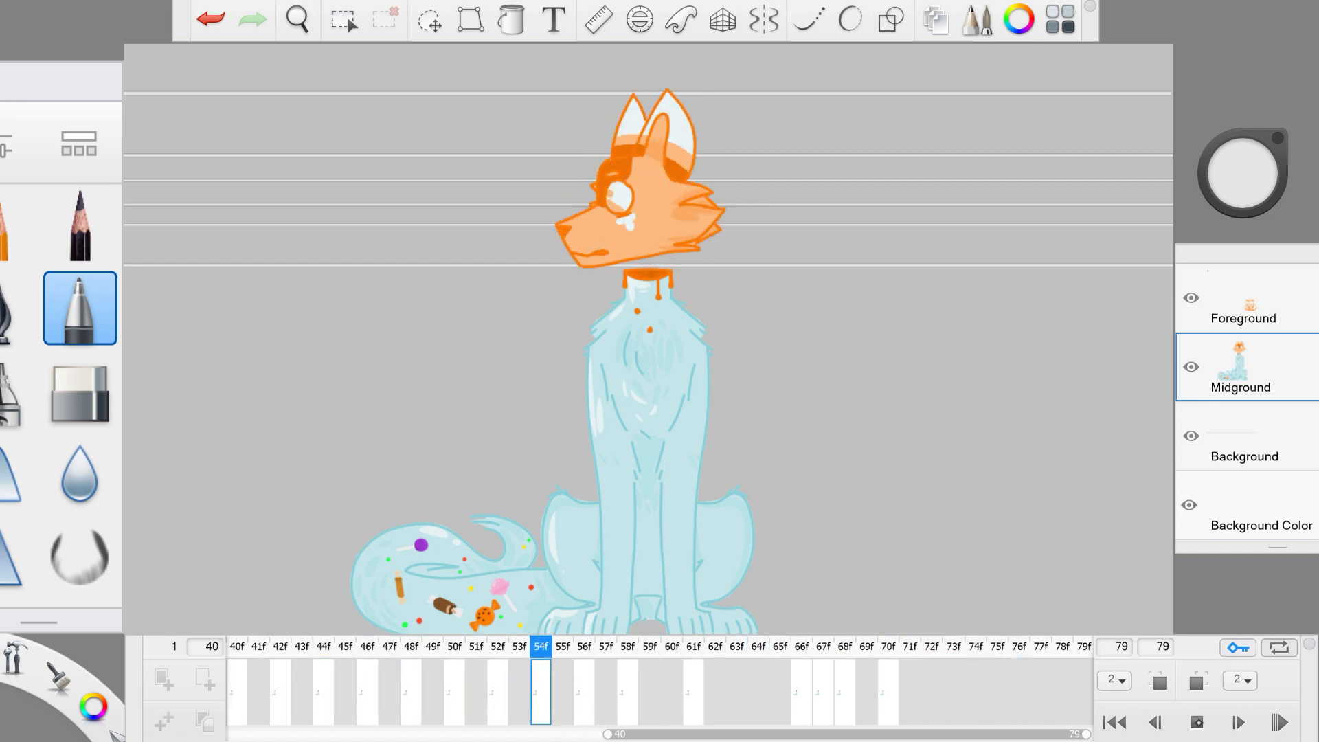
pyautogui.press('space')
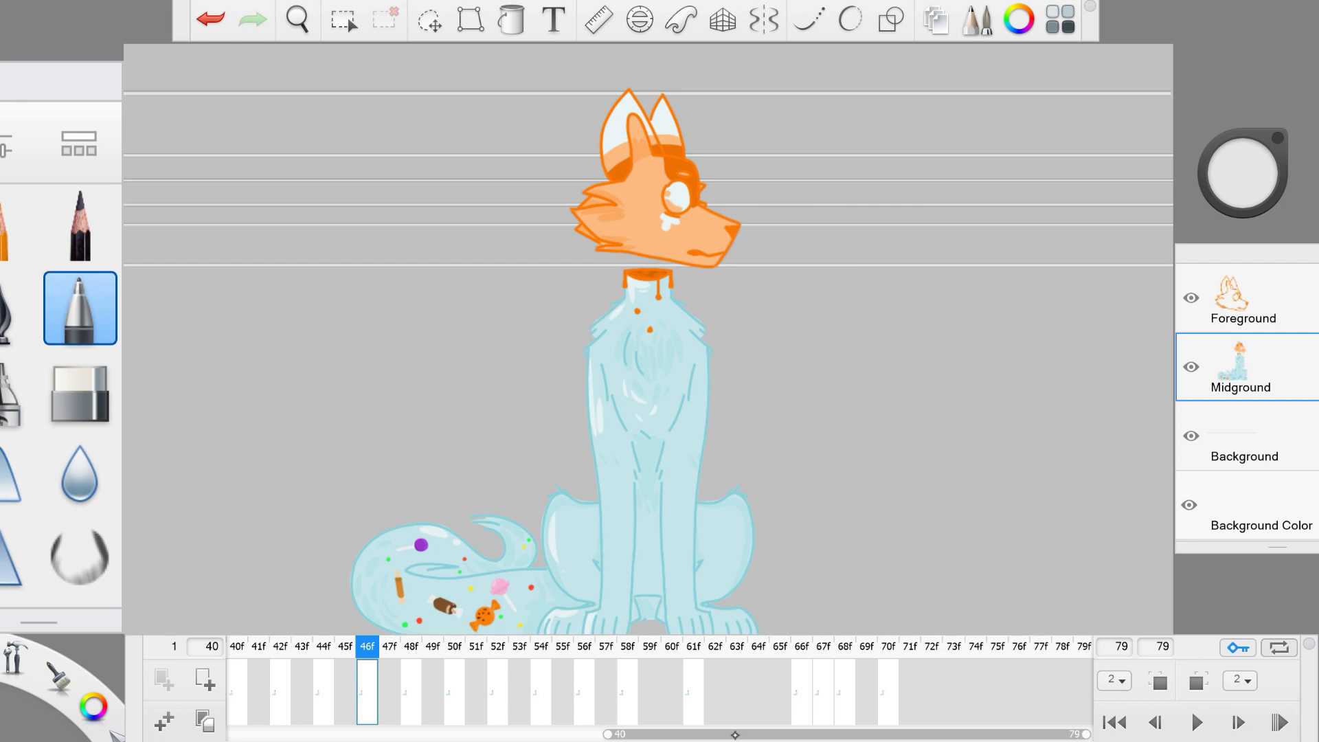
pyautogui.click(259, 693)
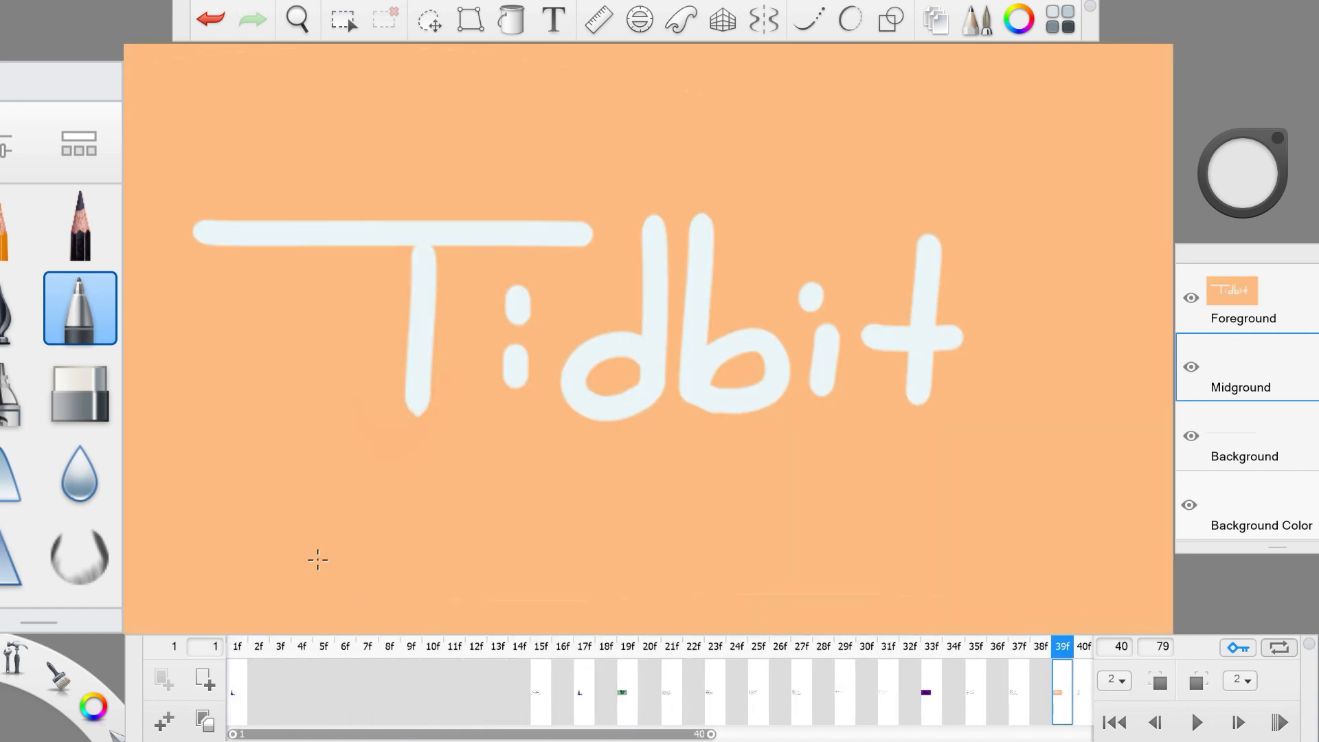
pyautogui.click(239, 695)
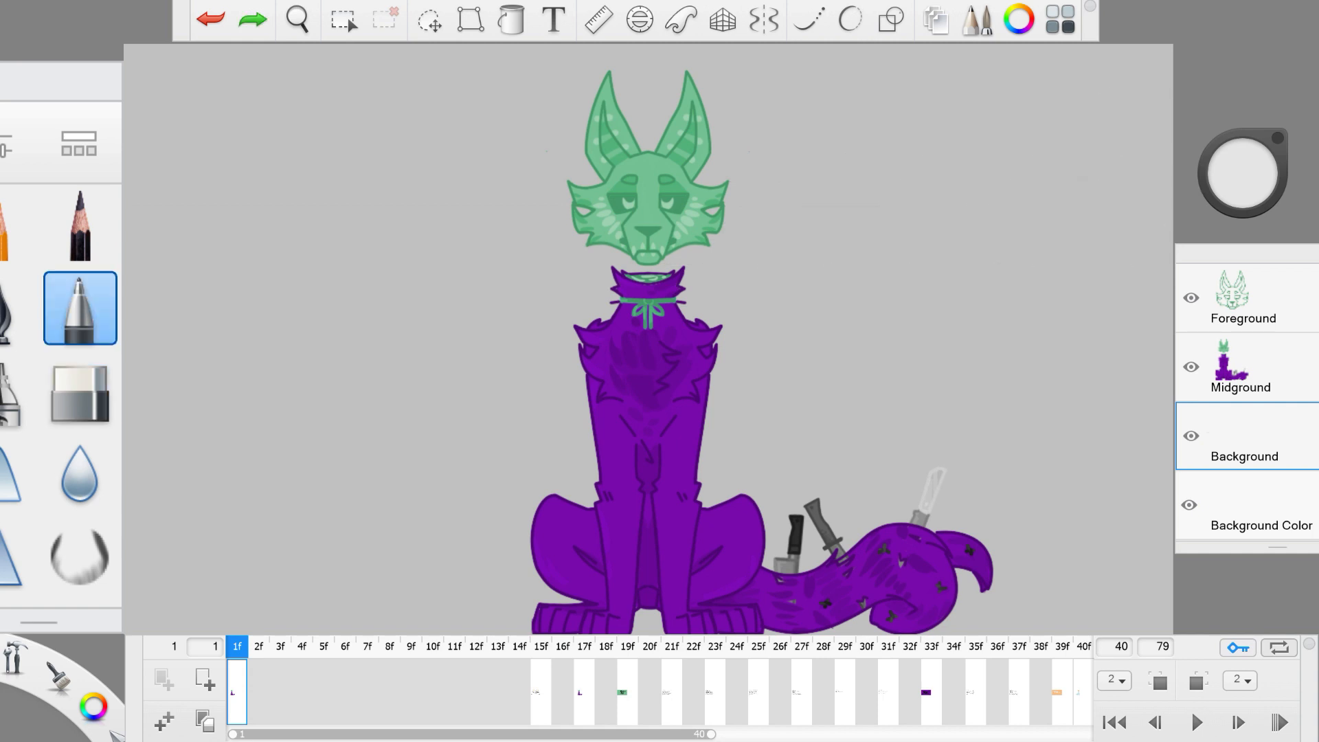
# Step: Try a straight line and a rectangle on the Background layer beside the head, and undo both shapes
pyautogui.click(891, 19)
pyautogui.click(850, 64)
pyautogui.moveTo(959, 140)
pyautogui.mouseDown()
pyautogui.moveTo(821, 145)
pyautogui.moveTo(963, 146)
pyautogui.mouseUp()
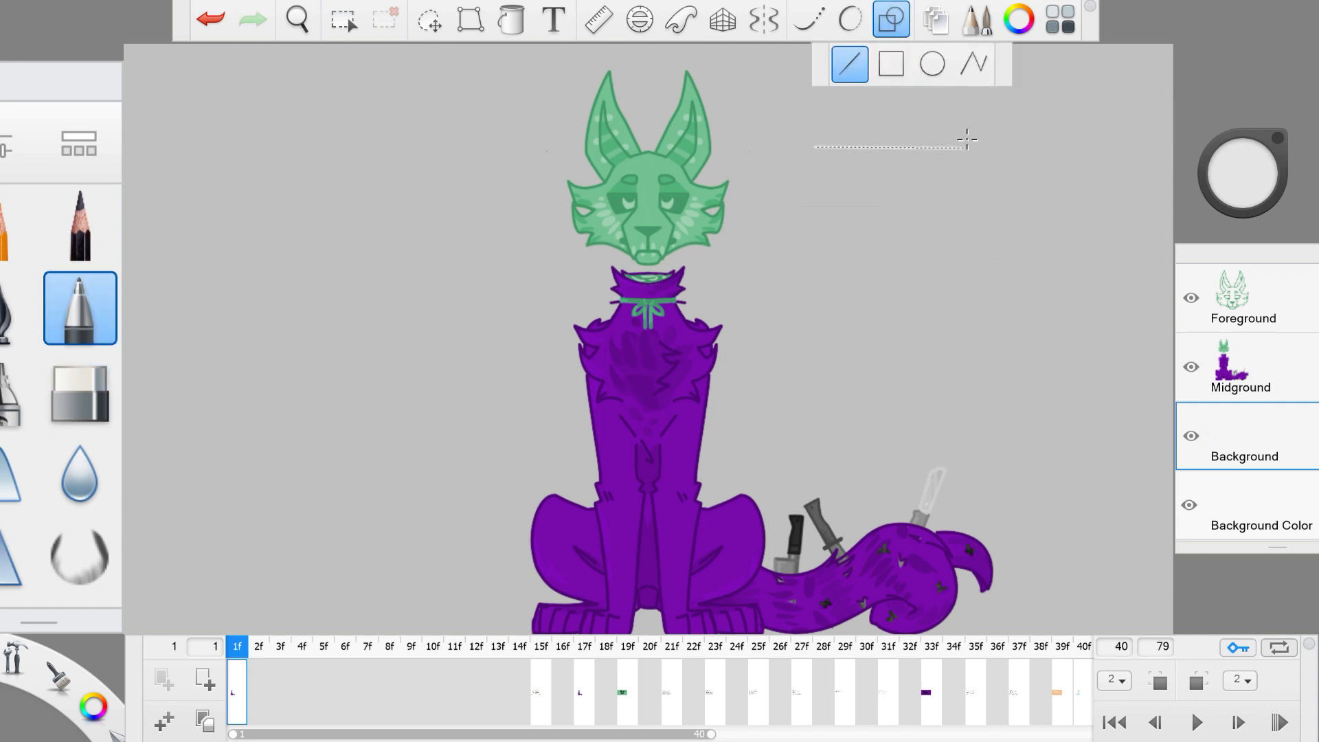
pyautogui.click(890, 64)
pyautogui.moveTo(824, 180); pyautogui.dragTo(964, 228)
pyautogui.click(1056, 185)
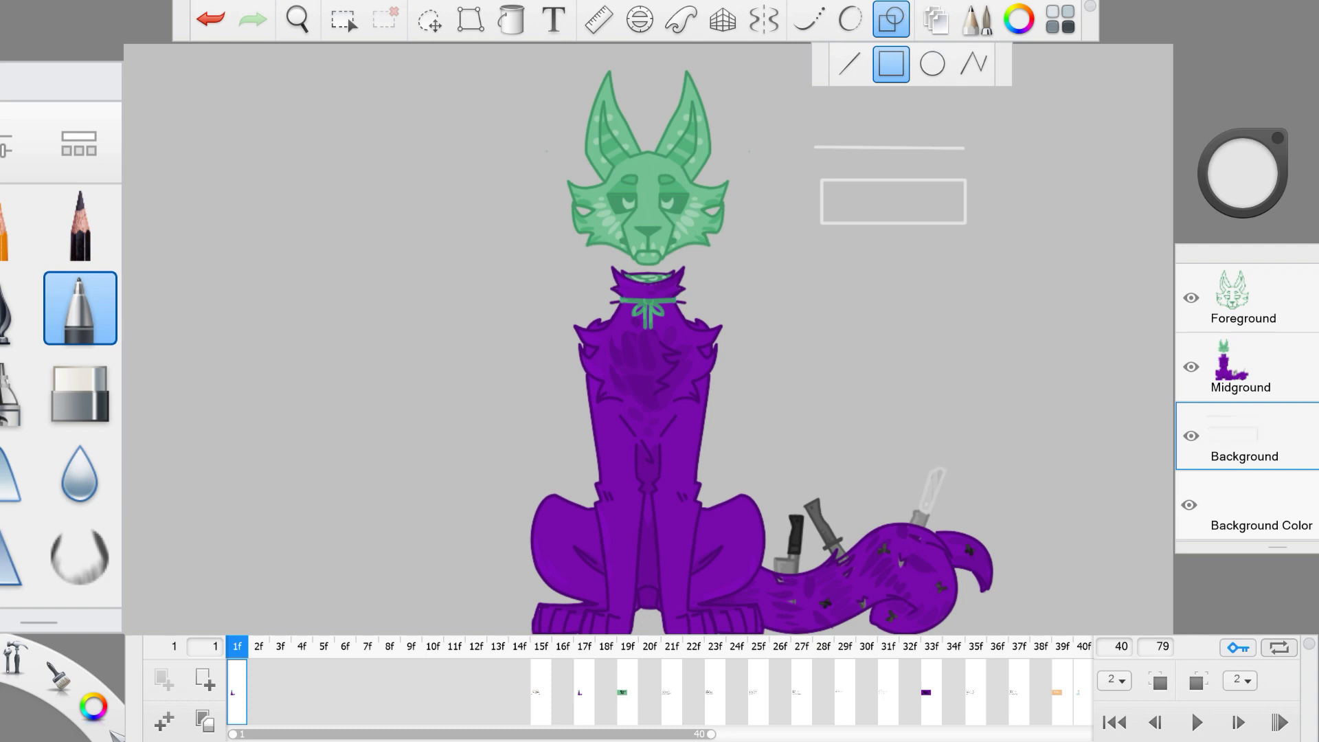
pyautogui.click(210, 19)
pyautogui.click(210, 19)
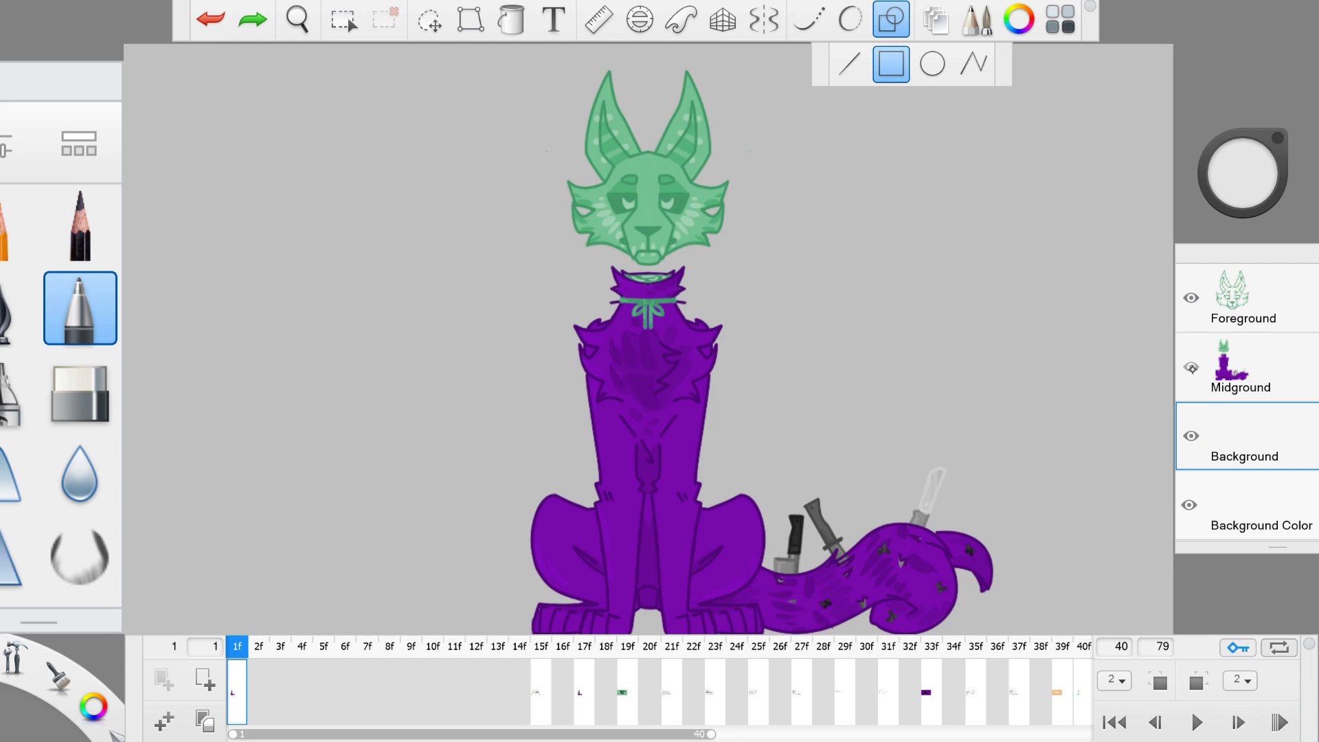
# Step: Hide the Midground and draw rectangles on the Background marking the chin, nose, snout top, eye tops, head top and ear tips
pyautogui.click(1191, 366)
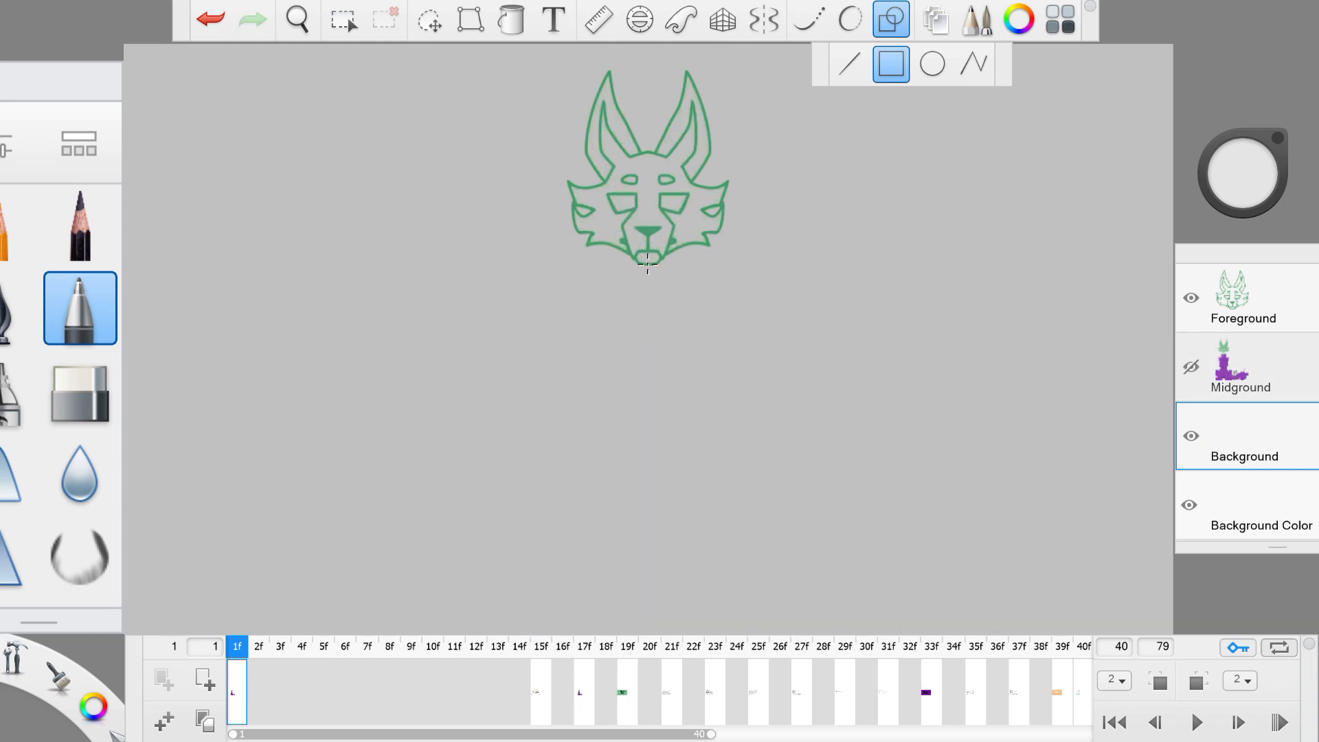
pyautogui.moveTo(646, 264); pyautogui.dragTo(1185, 226)
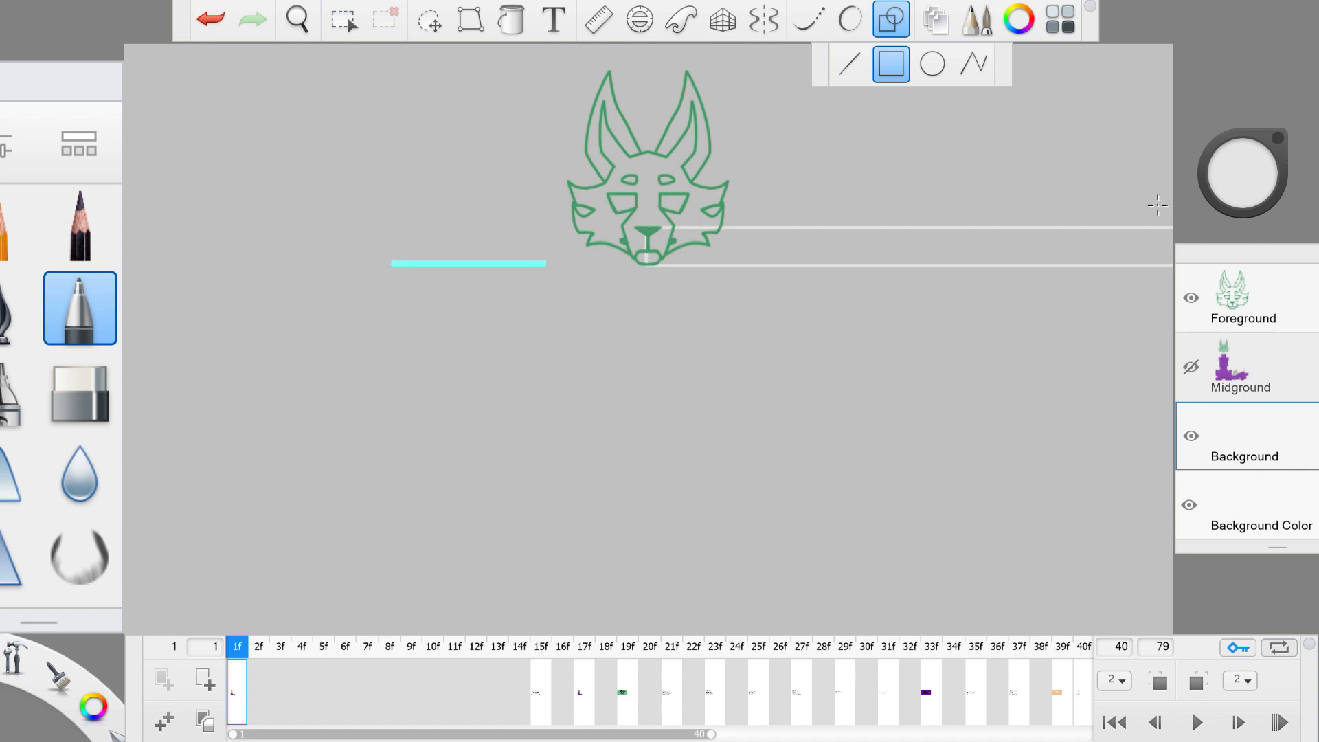
pyautogui.moveTo(659, 206); pyautogui.dragTo(1203, 195)
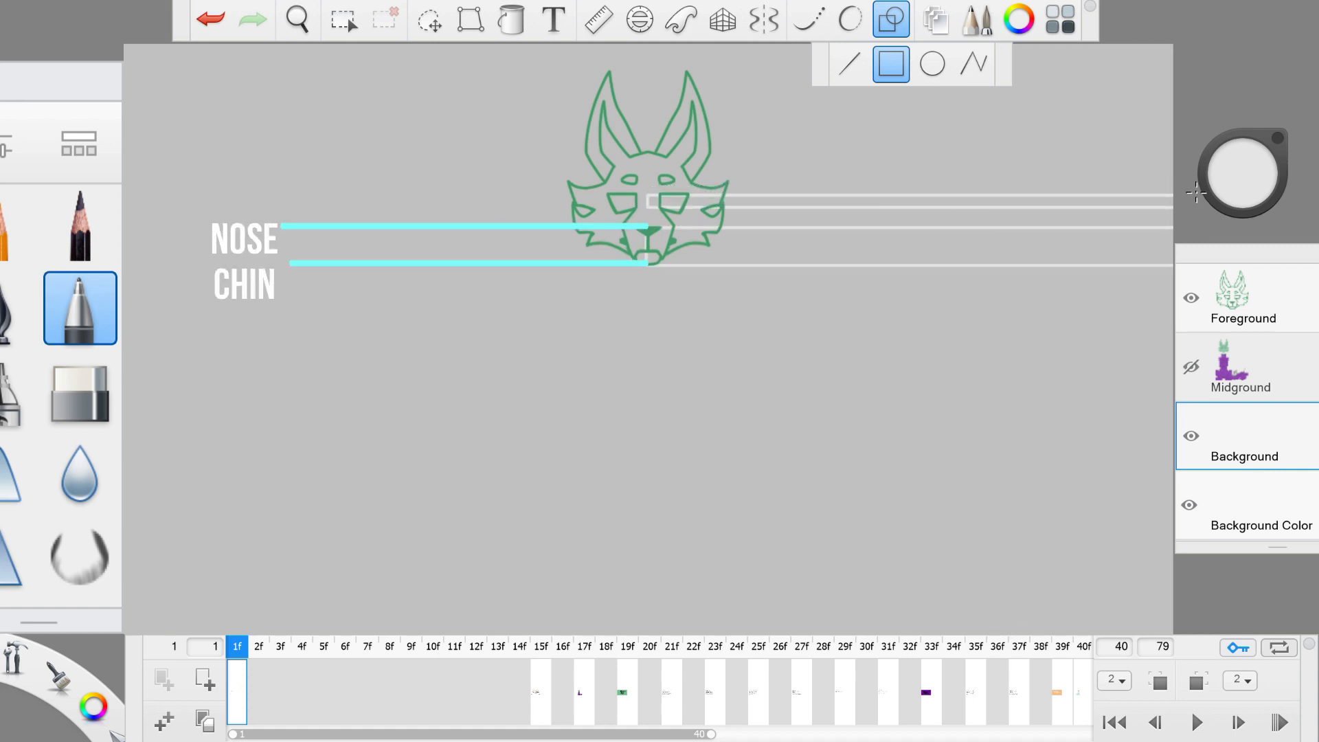
pyautogui.moveTo(648, 151); pyautogui.dragTo(1187, 71)
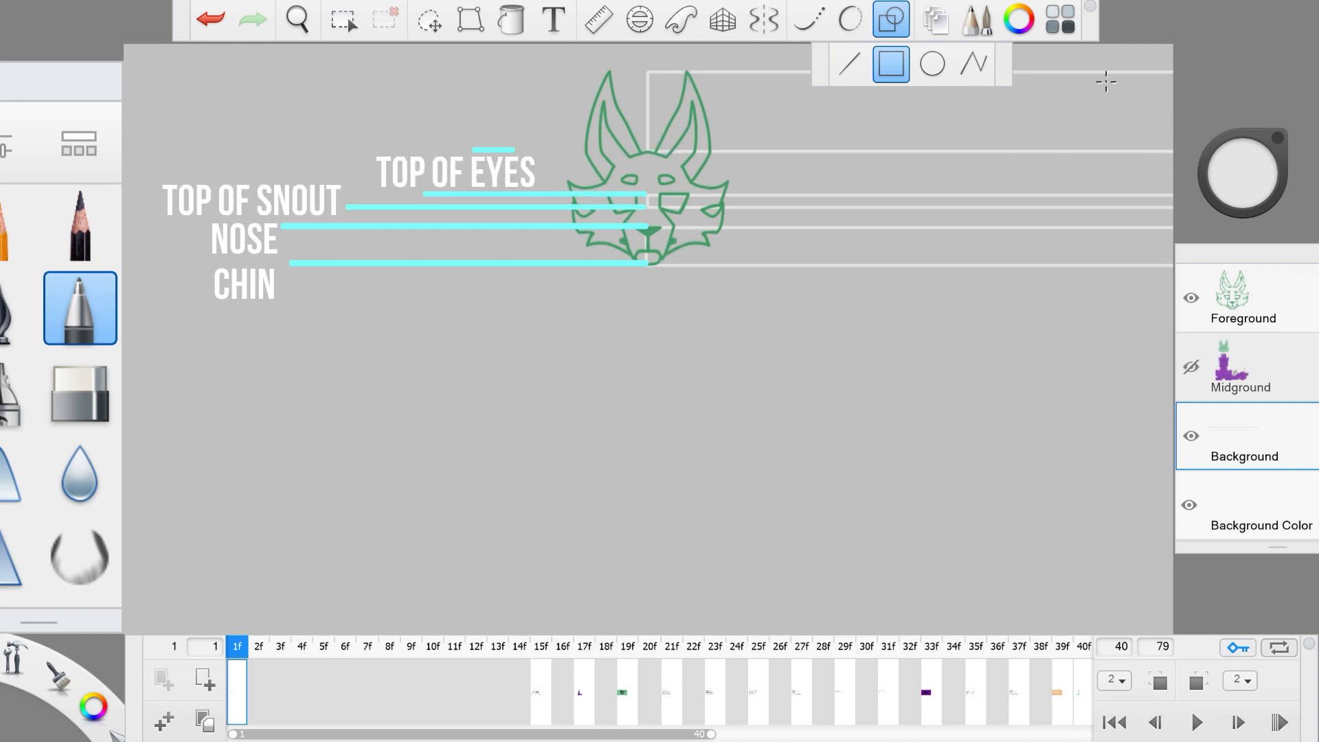
pyautogui.click(1002, 48)
# Step: Select the guide rectangles on the Background layer and stretch them so the guide lines span the full canvas width
pyautogui.click(353, 8)
pyautogui.click(1158, 46)
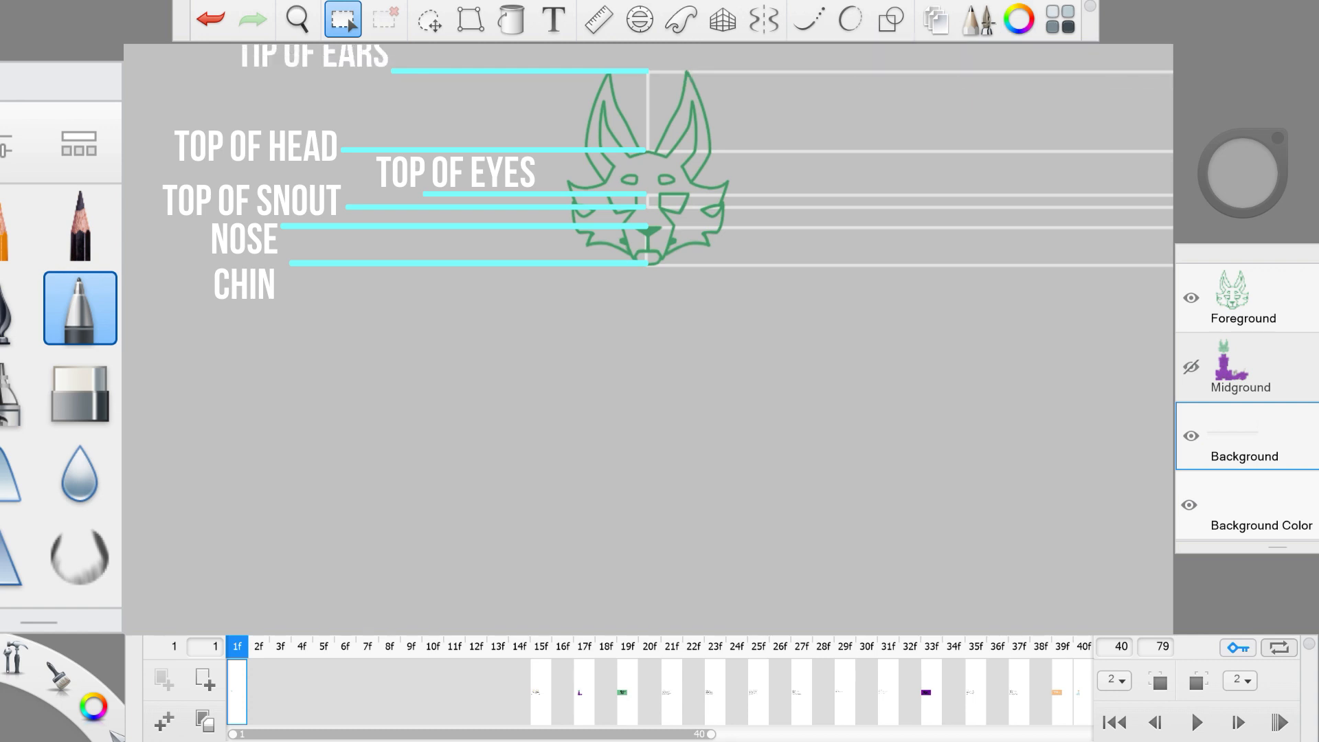
pyautogui.moveTo(585, 47); pyautogui.dragTo(1171, 312)
pyautogui.click(431, 19)
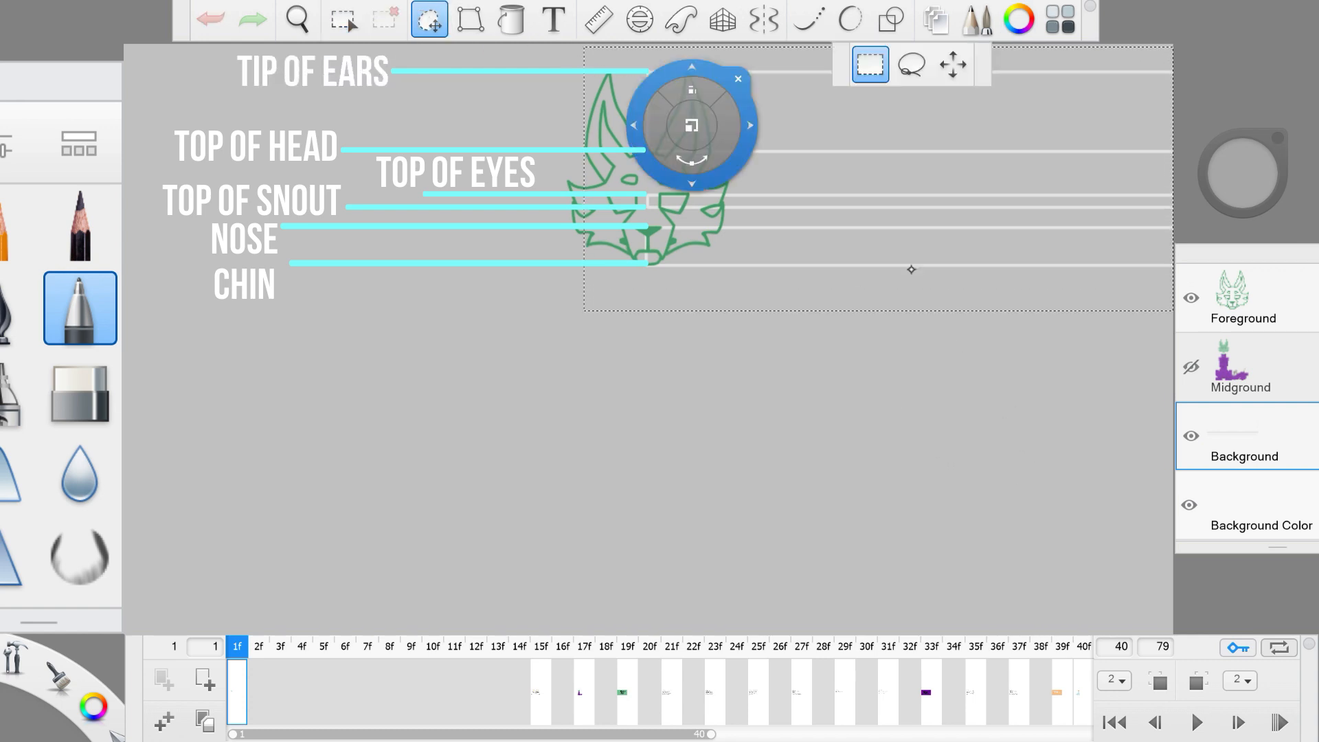
pyautogui.moveTo(1007, 287); pyautogui.dragTo(1167, 287)
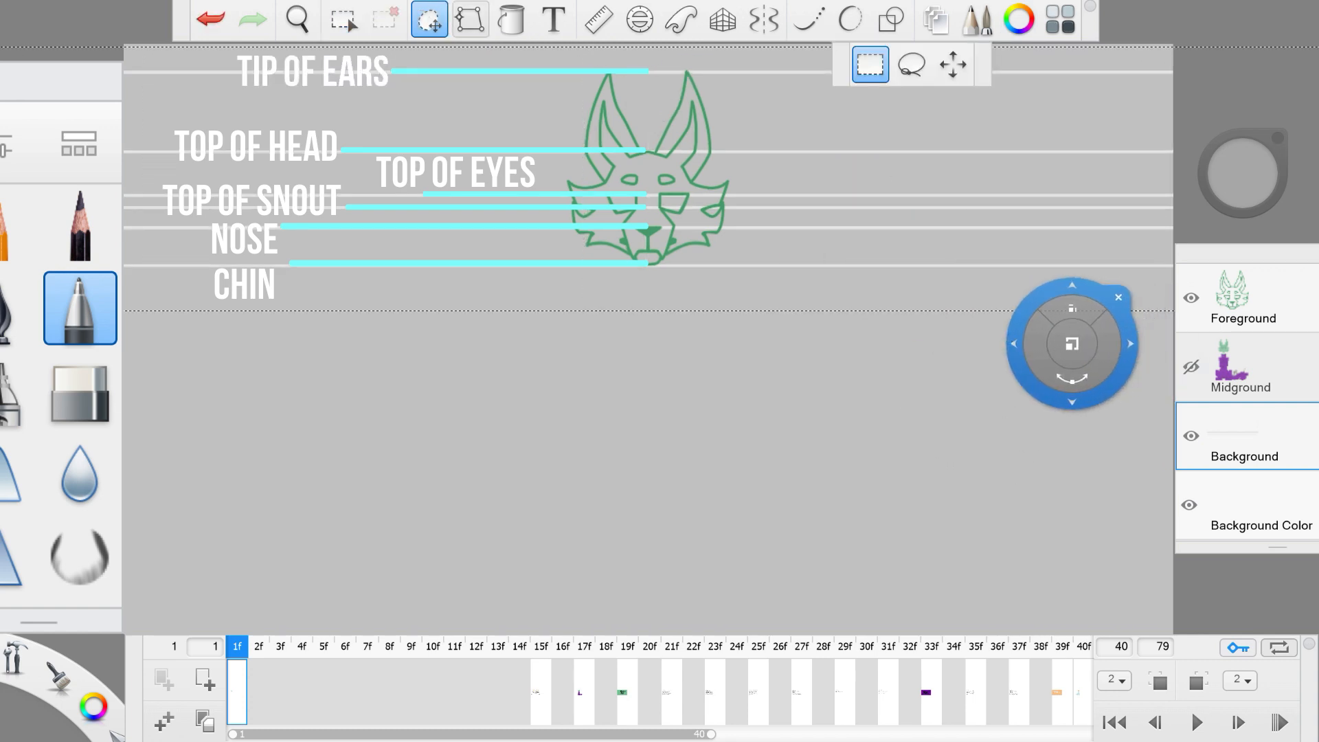
pyautogui.click(1072, 345)
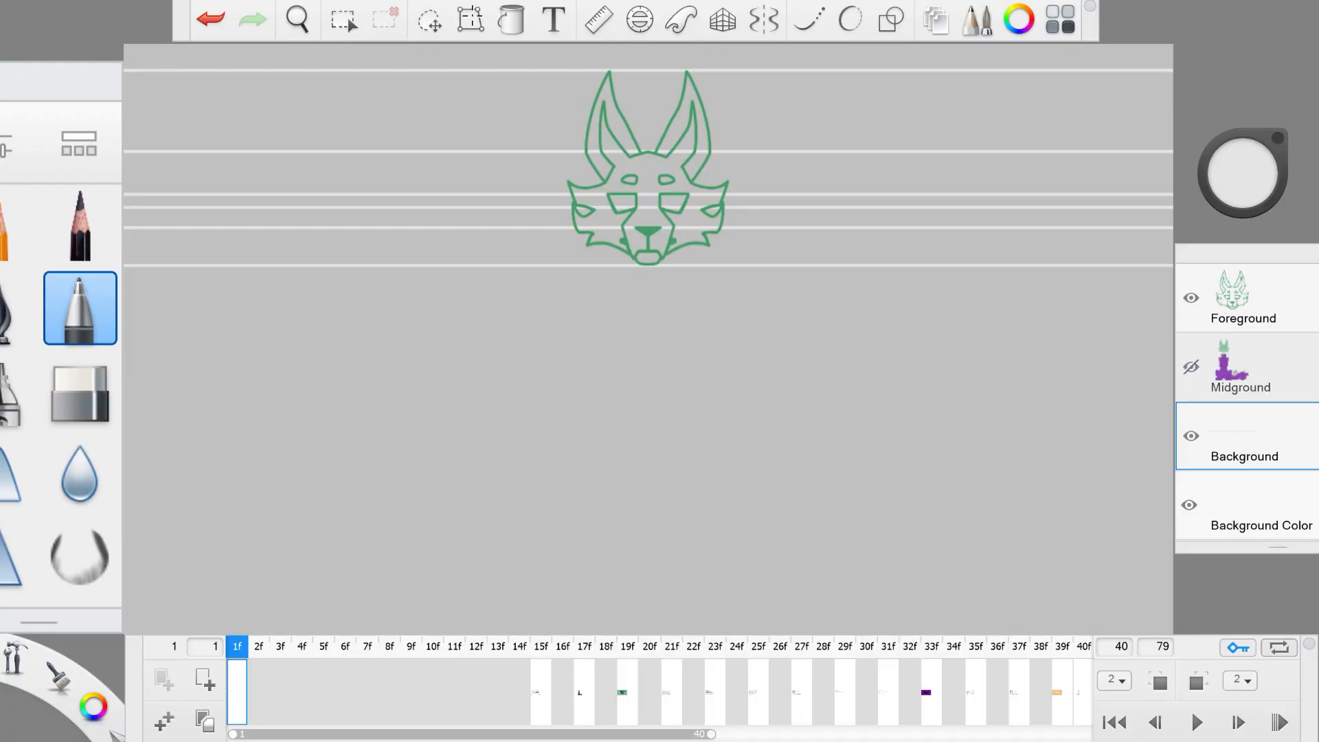
# Step: Add a keyframe at frame 6 copying frame 1, and show the Midground layer
pyautogui.keyDown('shift'); pyautogui.click(343, 682); pyautogui.keyUp('shift')
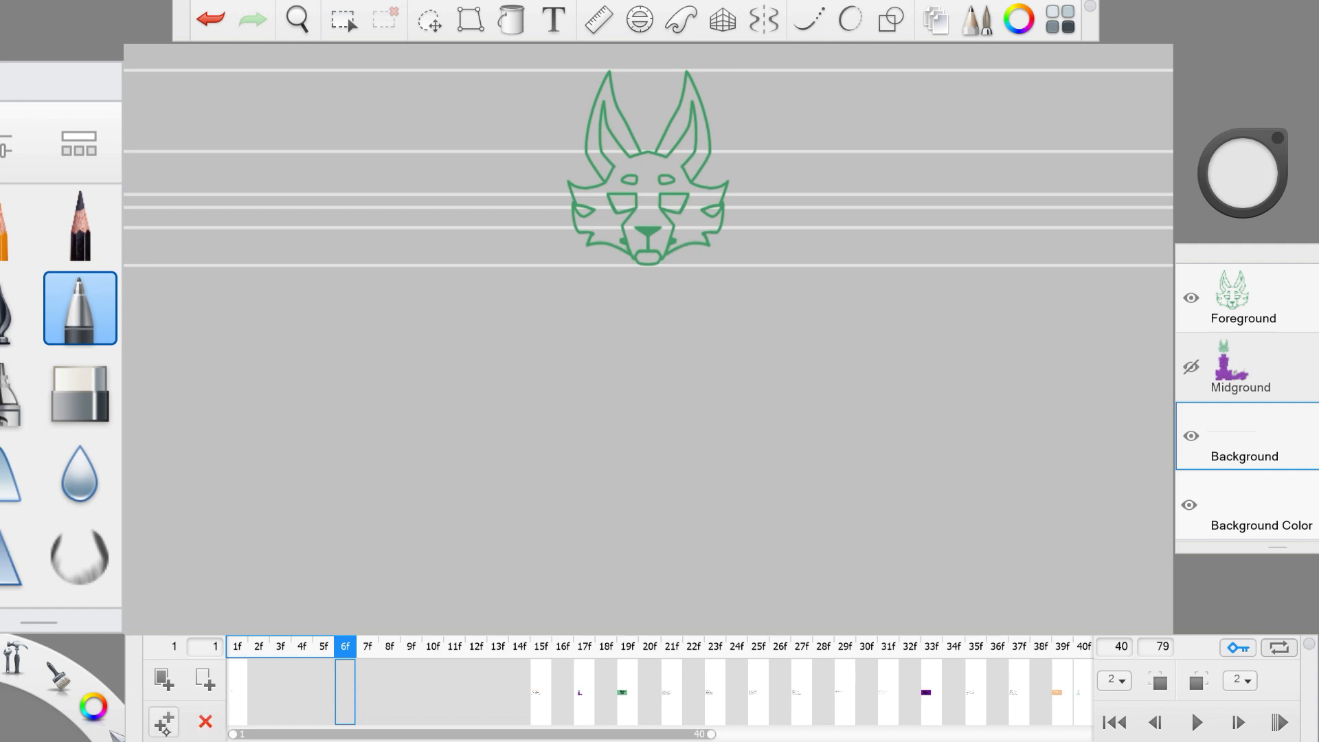
pyautogui.click(178, 727)
pyautogui.click(1191, 366)
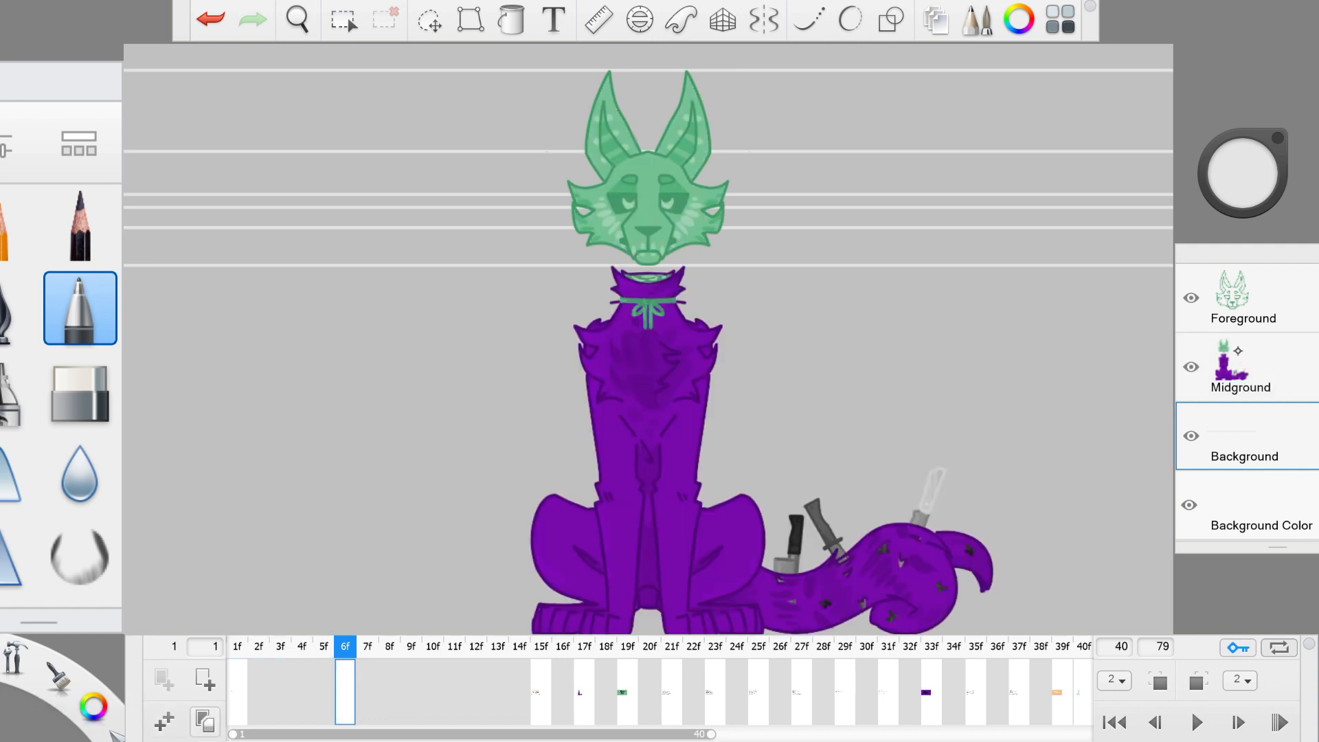
# Step: Erase the green head from the Foreground and Midground layers in frame 6, keeping the purple body
pyautogui.click(80, 390)
pyautogui.click(1256, 296)
pyautogui.moveTo(694, 110)
pyautogui.mouseDown()
pyautogui.moveTo(589, 91)
pyautogui.moveTo(597, 216)
pyautogui.mouseUp()
pyautogui.click(1240, 367)
pyautogui.moveTo(574, 84)
pyautogui.mouseDown()
pyautogui.moveTo(590, 179)
pyautogui.moveTo(633, 204)
pyautogui.moveTo(694, 183)
pyautogui.mouseUp()
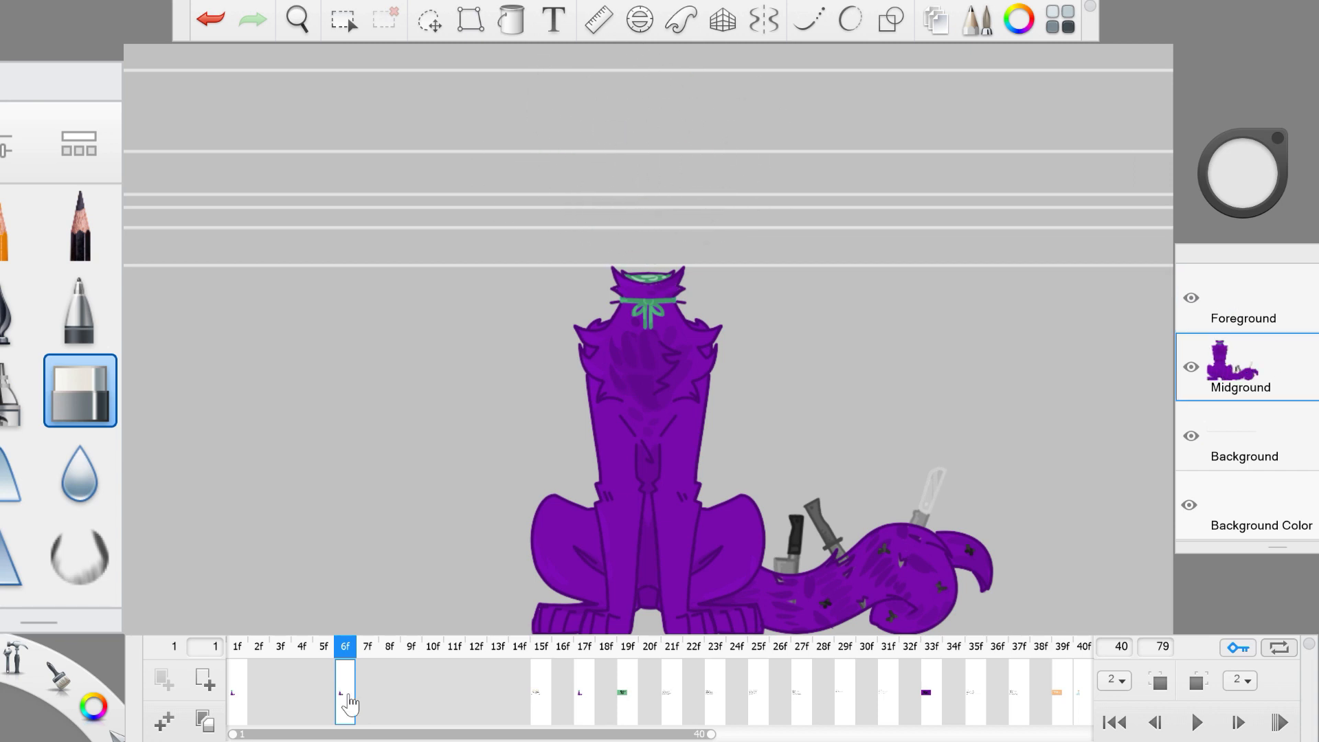
# Step: Sample the green line colour from frame 1's nose for the pen, and return to frame 6 with one previous onion-skin frame
pyautogui.click(237, 691)
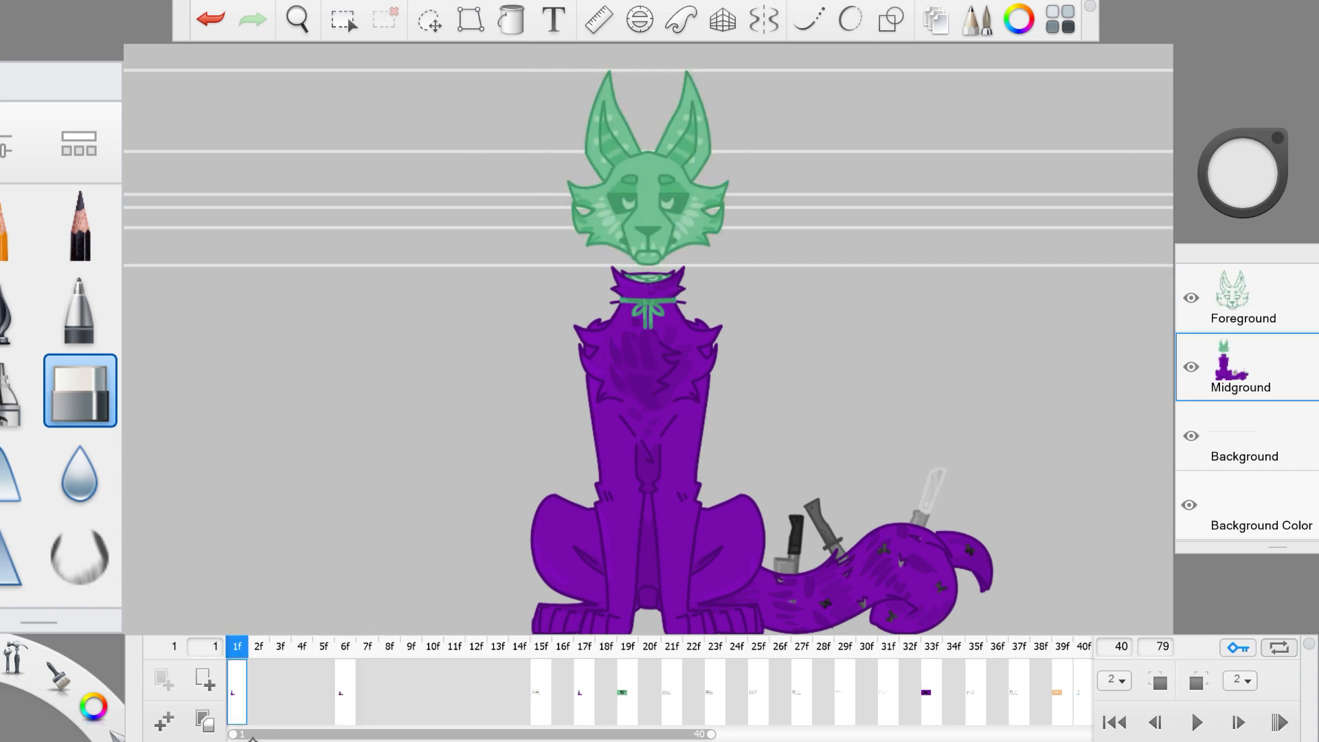
pyautogui.click(1191, 366)
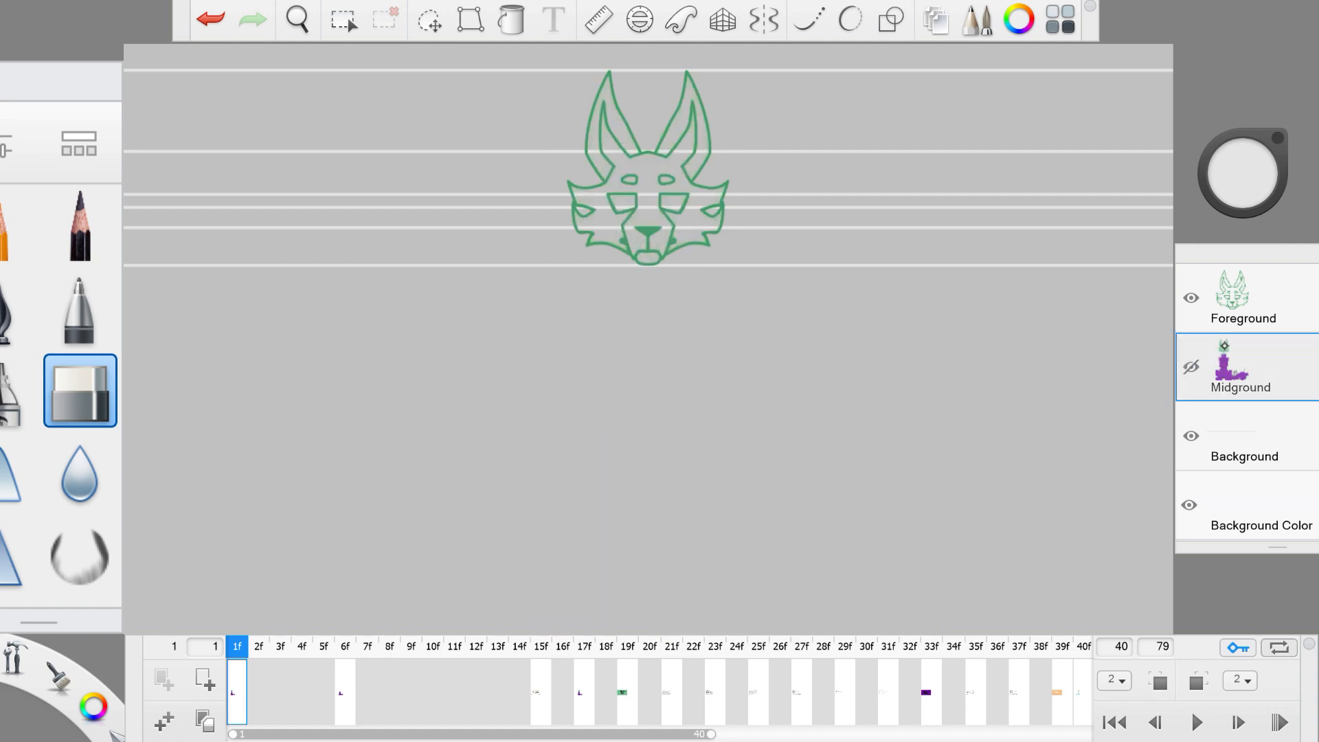
pyautogui.press('s')
pyautogui.click(1233, 296)
pyautogui.keyDown('alt'); pyautogui.click(649, 227); pyautogui.keyUp('alt')
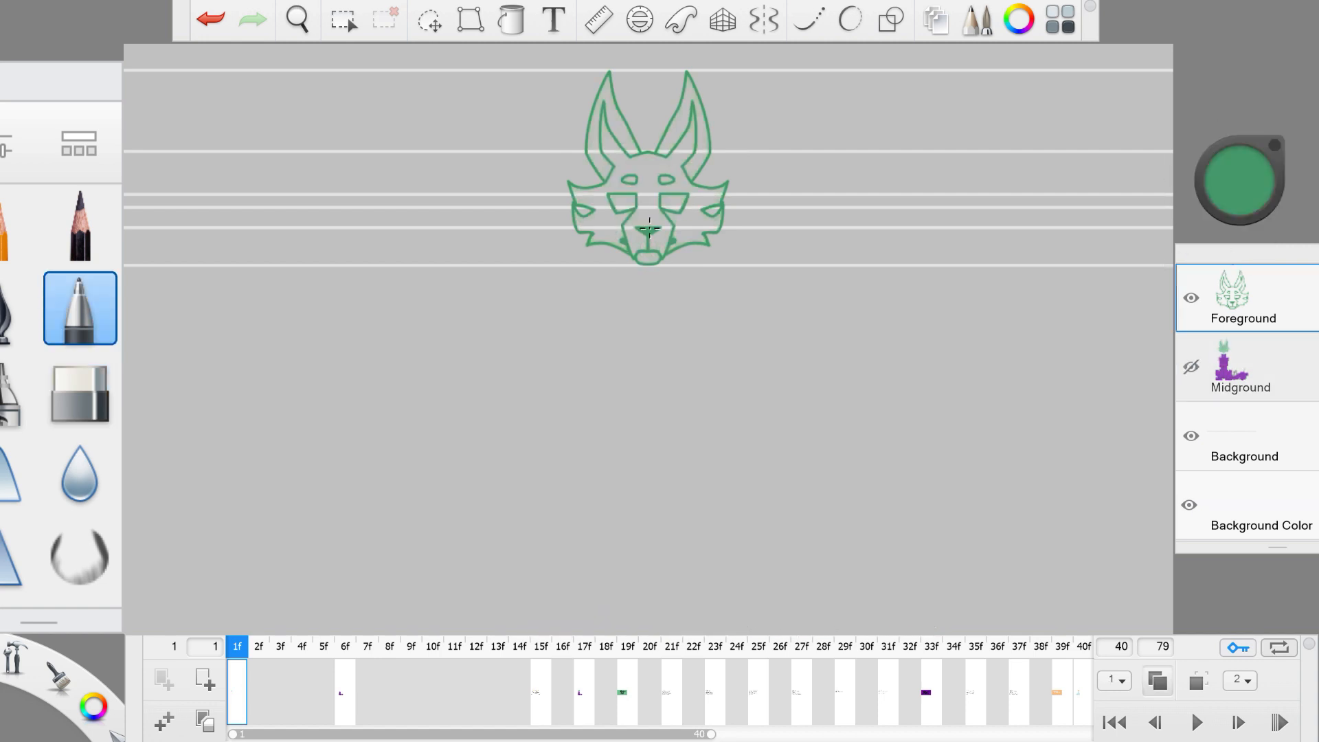
pyautogui.click(346, 691)
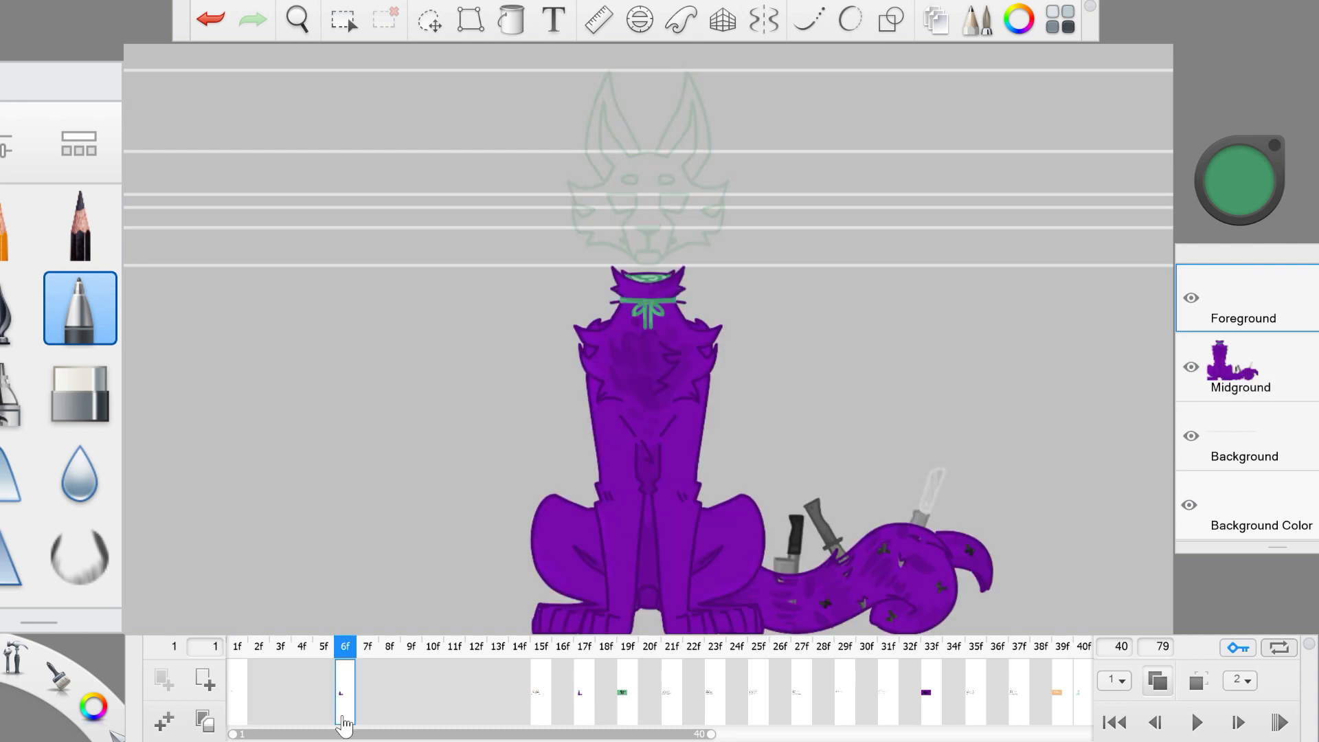
# Step: Trace the left cheek fur outline in green on frame 6's Foreground layer, following the onion-skinned head with stroke smoothing
pyautogui.press('space')
pyautogui.moveTo(828, 203); pyautogui.dragTo(692, 103)
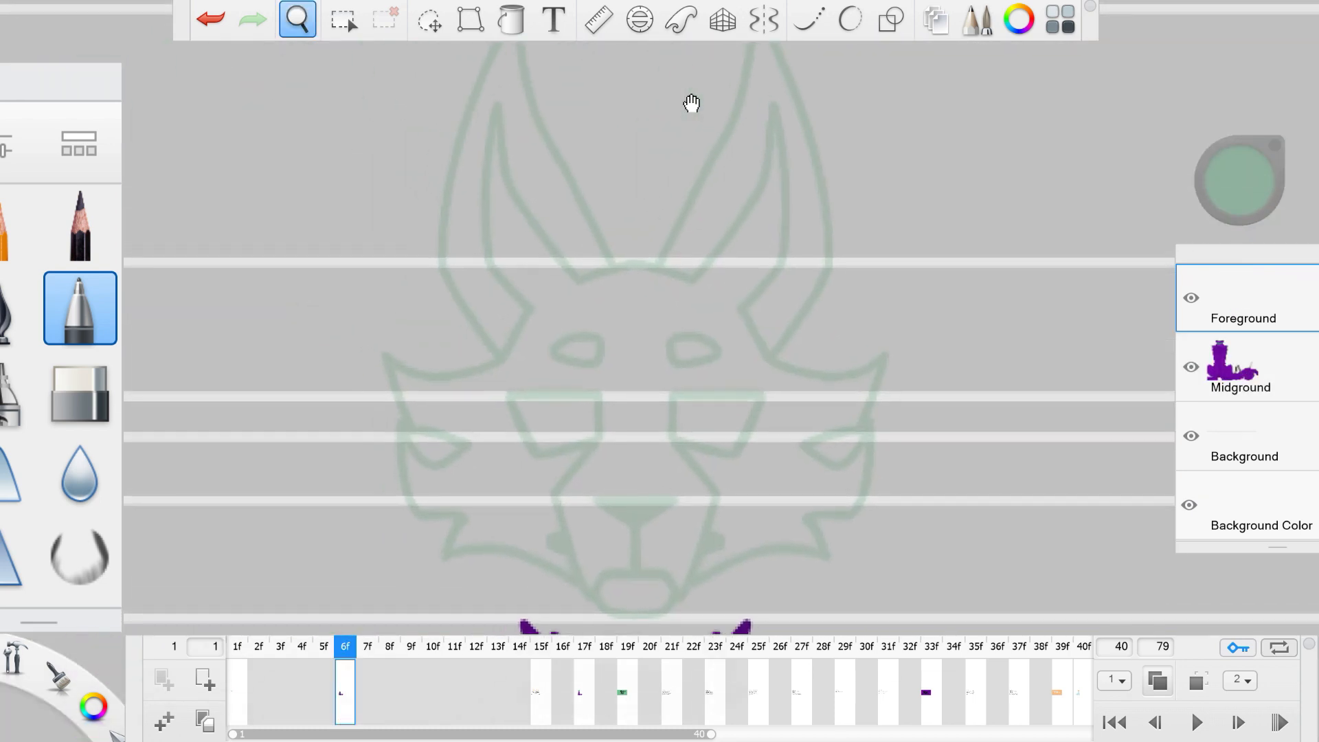
pyautogui.press('space')
pyautogui.press('space')
pyautogui.moveTo(833, 337); pyautogui.dragTo(921, 394)
pyautogui.press('m')
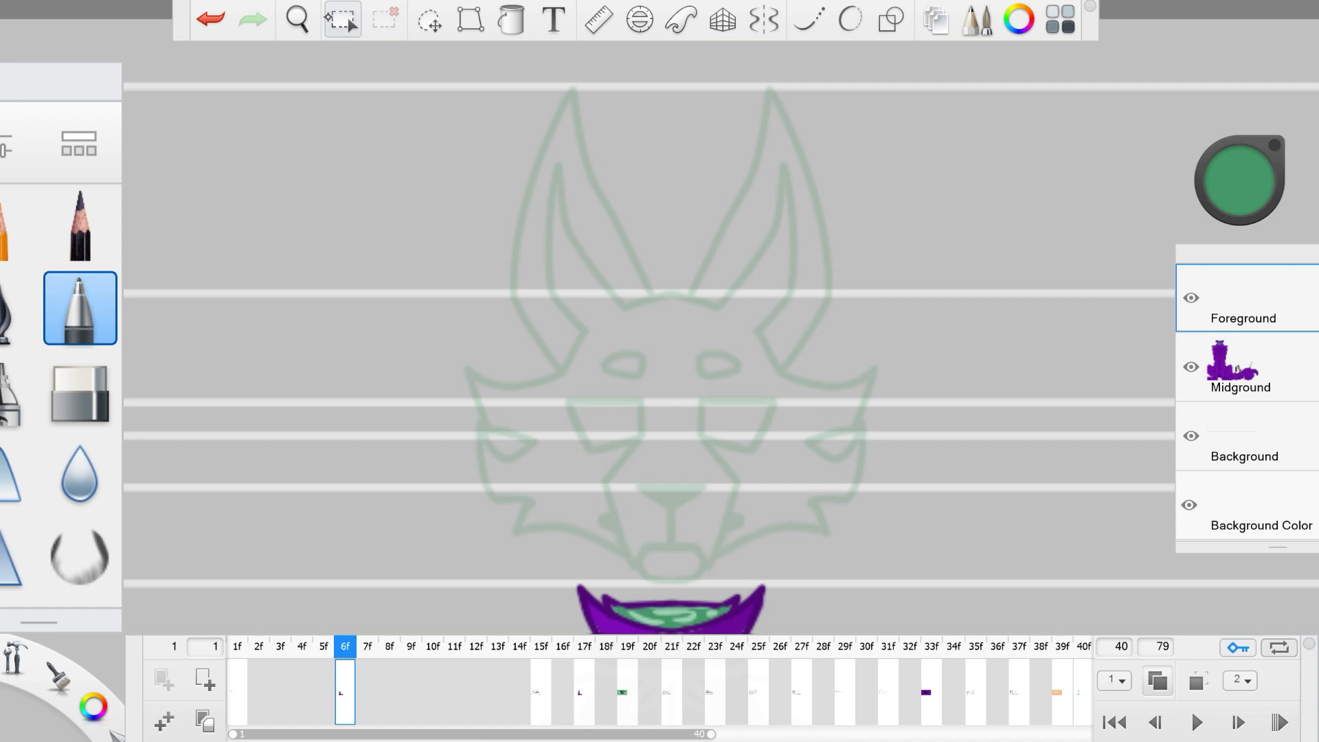
pyautogui.click(808, 19)
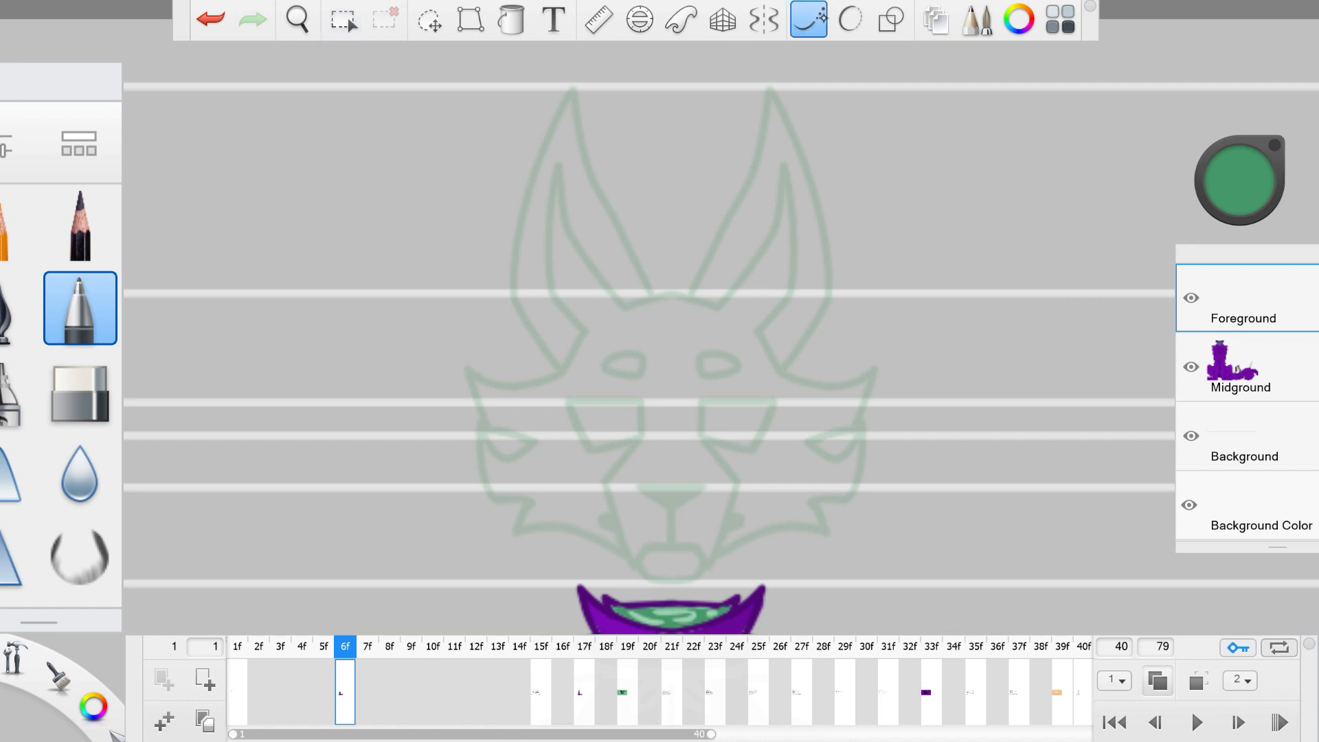
pyautogui.moveTo(582, 332); pyautogui.dragTo(561, 373)
pyautogui.moveTo(465, 371)
pyautogui.mouseDown()
pyautogui.moveTo(486, 430)
pyautogui.moveTo(533, 445)
pyautogui.moveTo(490, 454)
pyautogui.moveTo(484, 481)
pyautogui.moveTo(532, 505)
pyautogui.moveTo(517, 536)
pyautogui.moveTo(569, 526)
pyautogui.mouseUp()
pyautogui.press('e')
pyautogui.press('e')
# Step: Lasso the traced cheek fur outline on frame 6 and shift it inward from its onion-skinned position
pyautogui.click(430, 21)
pyautogui.click(911, 64)
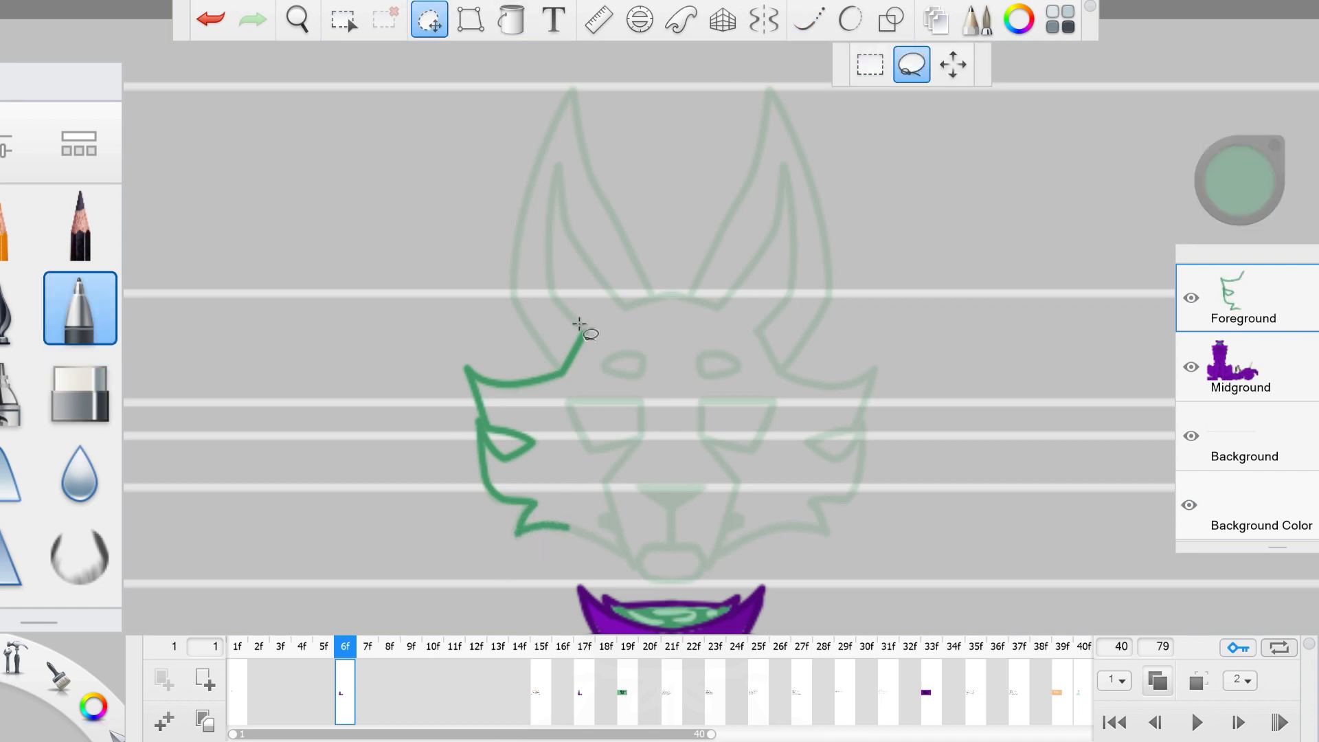
pyautogui.moveTo(607, 325); pyautogui.dragTo(619, 294)
pyautogui.moveTo(847, 467); pyautogui.dragTo(875, 467)
pyautogui.click(429, 21)
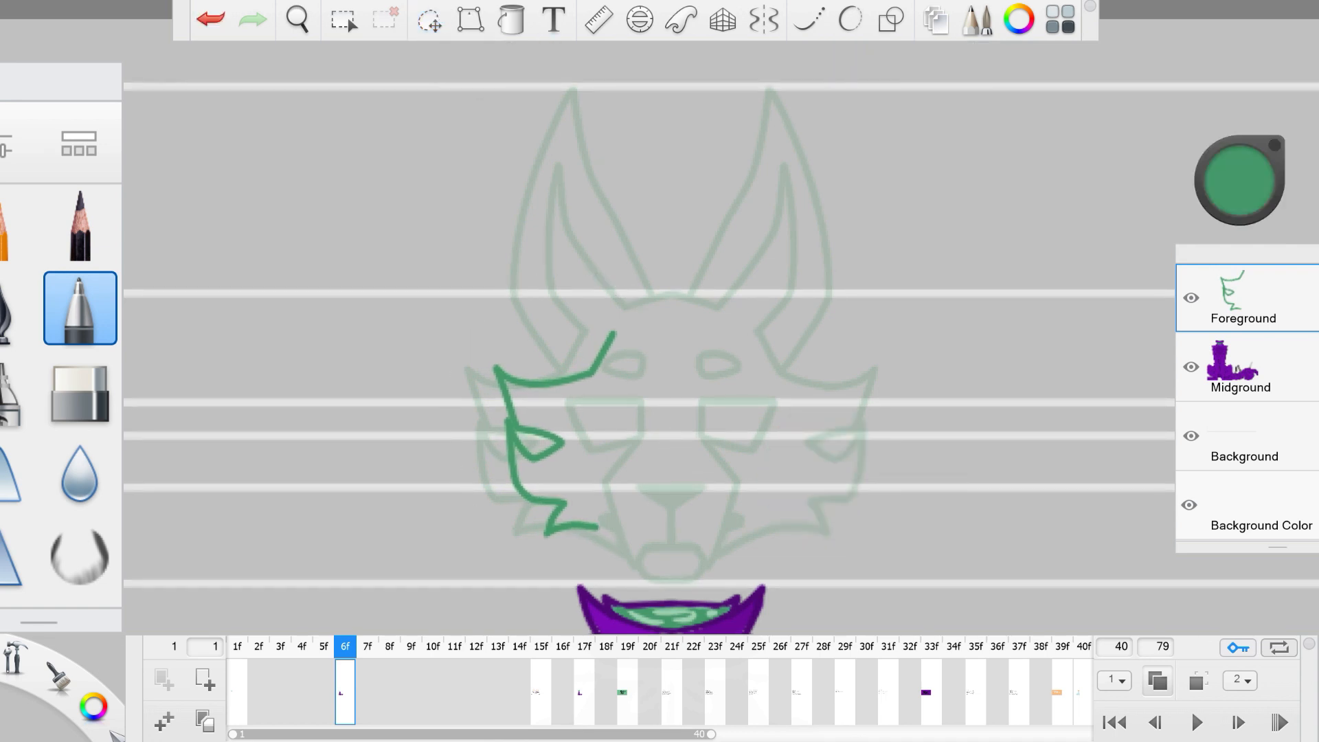
# Step: Lasso the moved cheek fur outline again and stretch it slightly wider horizontally
pyautogui.click(429, 21)
pyautogui.moveTo(597, 294)
pyautogui.mouseDown()
pyautogui.moveTo(542, 558)
pyautogui.moveTo(642, 364)
pyautogui.mouseUp()
pyautogui.moveTo(827, 304)
pyautogui.mouseDown()
pyautogui.moveTo(839, 301)
pyautogui.moveTo(827, 304)
pyautogui.mouseUp()
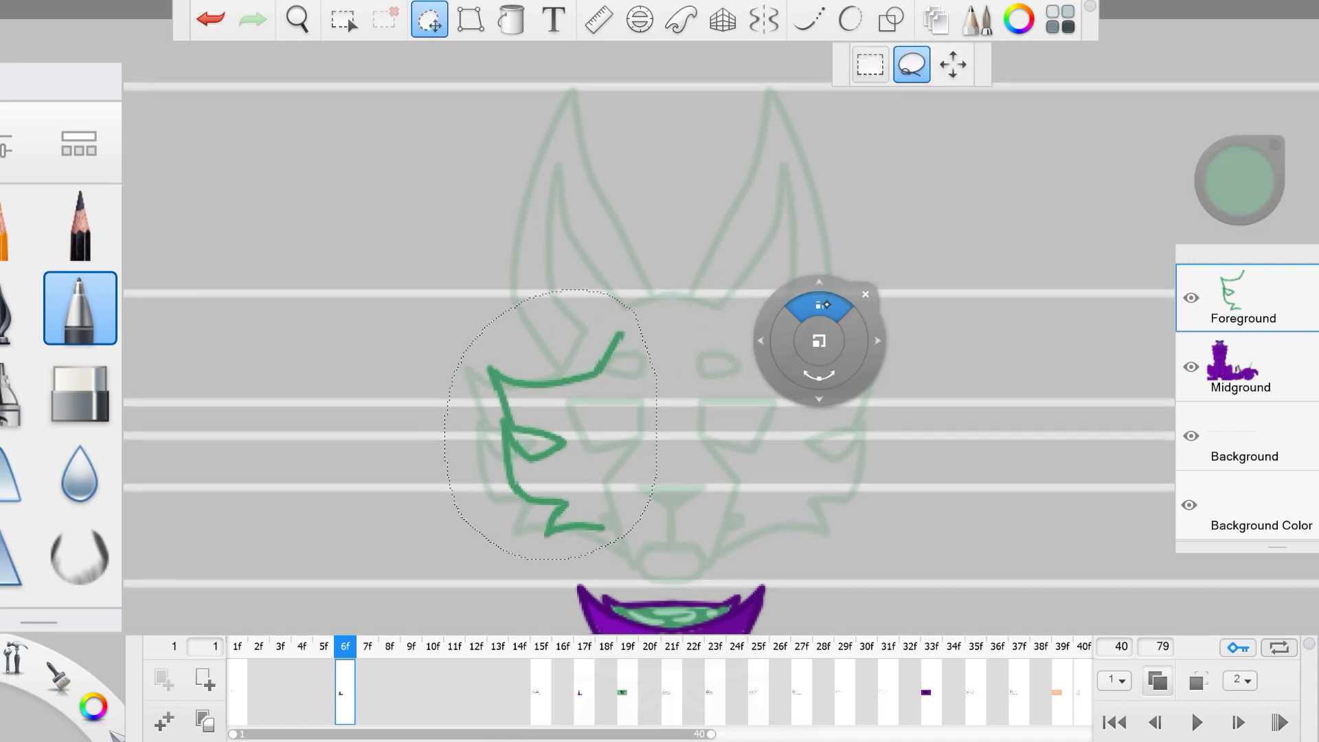
pyautogui.click(441, 25)
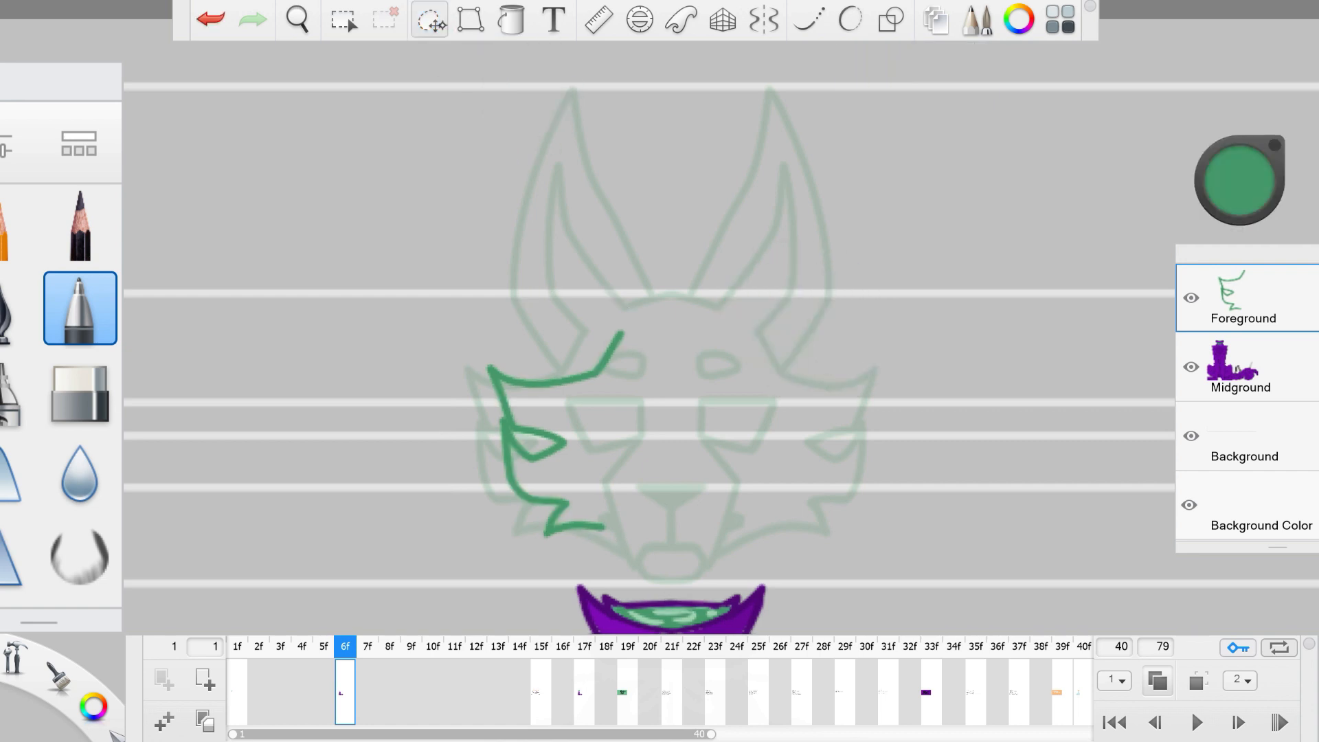
# Step: Trace the onion-skinned left eye in green and move the shape horizontally towards the face's right side
pyautogui.click(808, 19)
pyautogui.moveTo(569, 402)
pyautogui.mouseDown()
pyautogui.moveTo(604, 475)
pyautogui.moveTo(608, 458)
pyautogui.moveTo(669, 426)
pyautogui.moveTo(641, 403)
pyautogui.moveTo(641, 369)
pyautogui.moveTo(642, 402)
pyautogui.mouseUp()
pyautogui.click(430, 19)
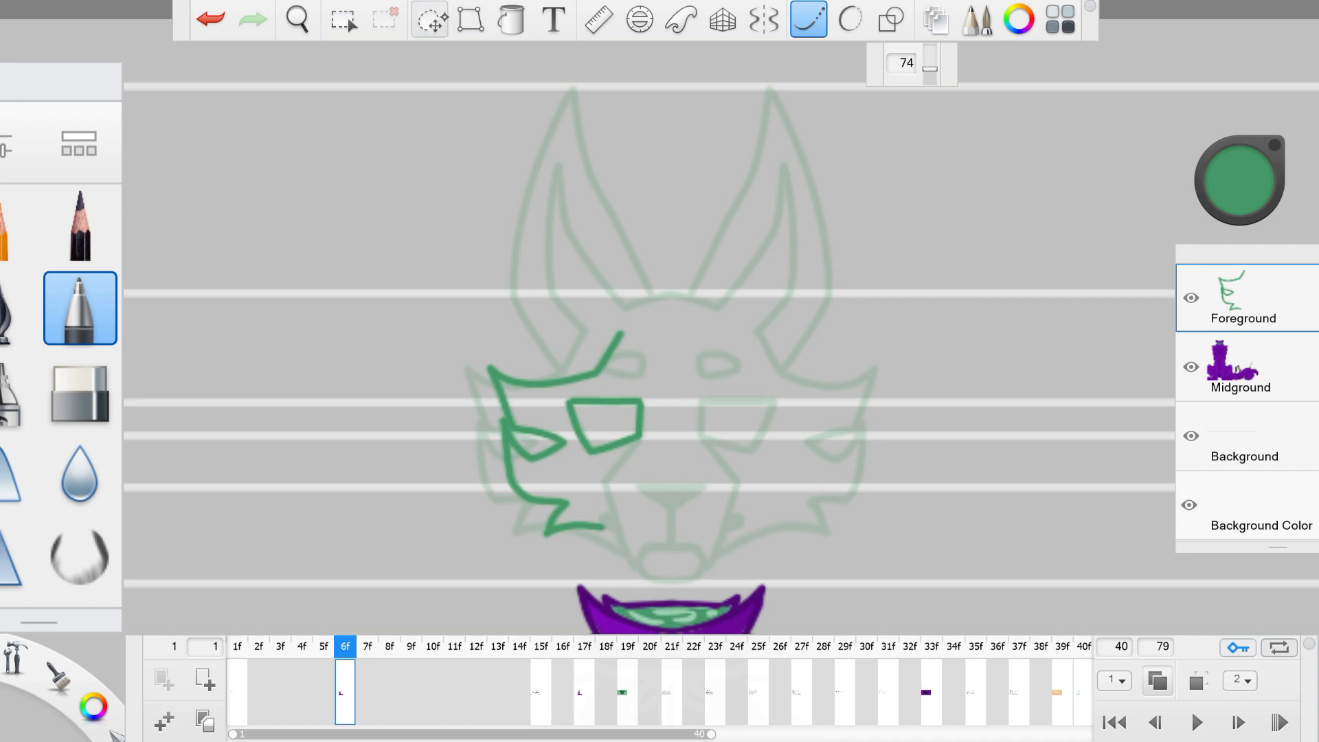
pyautogui.moveTo(559, 404)
pyautogui.mouseDown()
pyautogui.moveTo(619, 384)
pyautogui.moveTo(665, 430)
pyautogui.moveTo(559, 406)
pyautogui.mouseUp()
pyautogui.moveTo(831, 400); pyautogui.dragTo(925, 403)
pyautogui.click(739, 377)
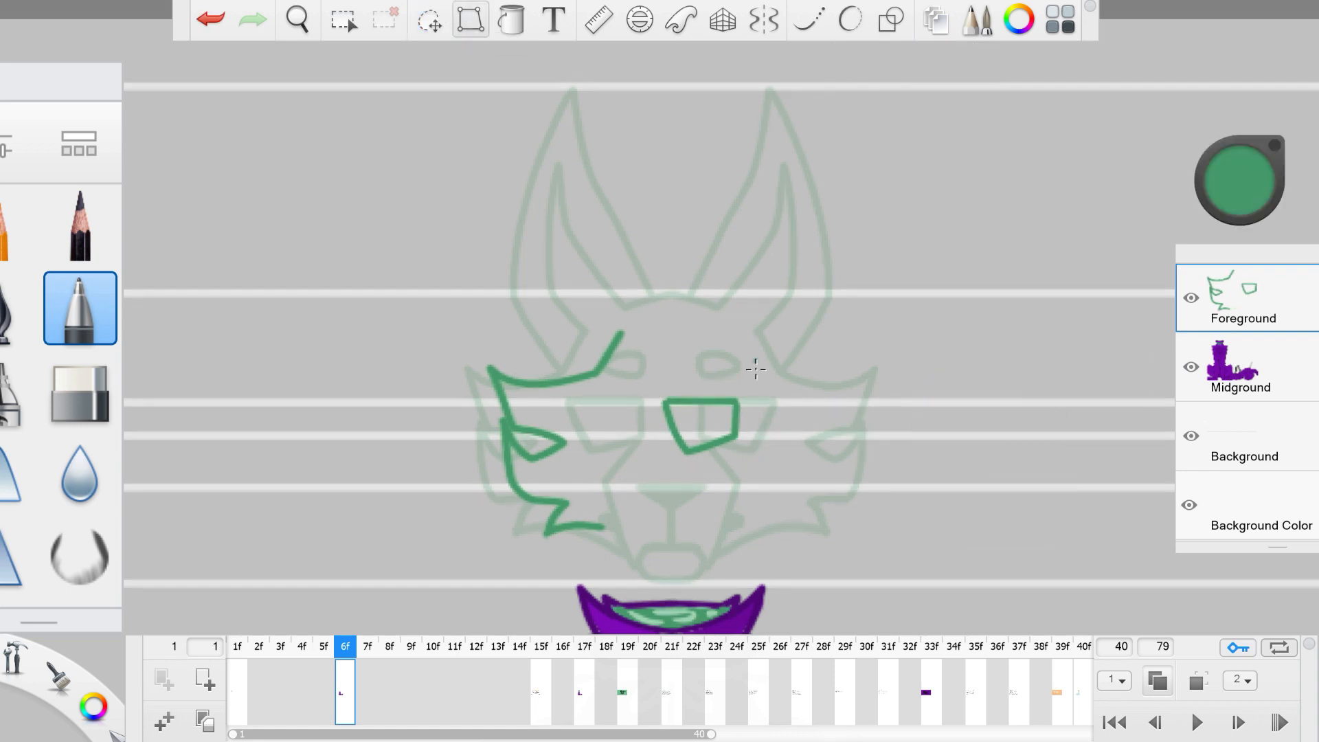
# Step: Draw a small rounded brow mark above the moved eye, level with the onion-skinned brows
pyautogui.click(809, 19)
pyautogui.moveTo(610, 369)
pyautogui.mouseDown()
pyautogui.moveTo(644, 375)
pyautogui.moveTo(639, 354)
pyautogui.moveTo(610, 367)
pyautogui.moveTo(663, 320)
pyautogui.moveTo(696, 352)
pyautogui.moveTo(739, 352)
pyautogui.mouseUp()
pyautogui.click(429, 19)
pyautogui.click(809, 20)
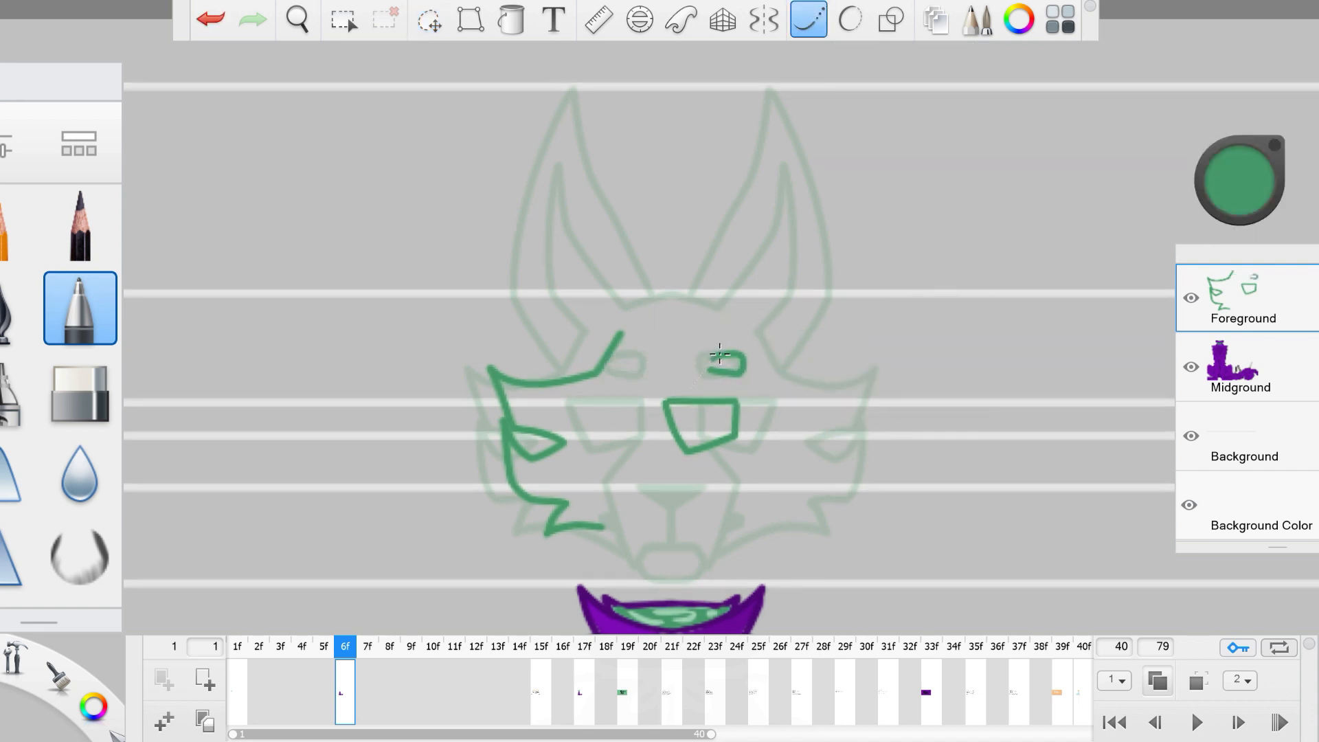
# Step: Draw a straight lower jaw line from the cheek fur to the lowest guide line, then the muzzle front with a filled triangular nose
pyautogui.click(891, 19)
pyautogui.moveTo(730, 551)
pyautogui.mouseDown()
pyautogui.moveTo(884, 576)
pyautogui.moveTo(1028, 579)
pyautogui.moveTo(767, 579)
pyautogui.moveTo(849, 579)
pyautogui.mouseUp()
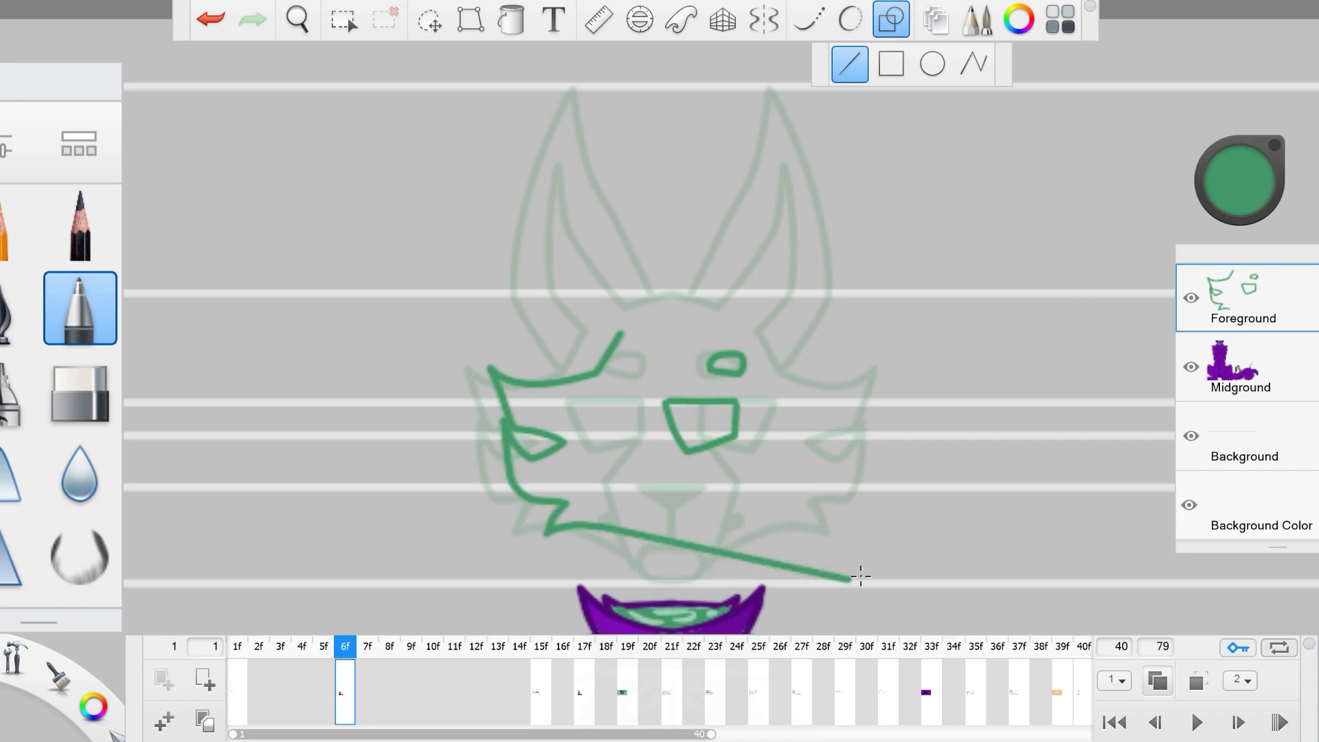
pyautogui.click(809, 19)
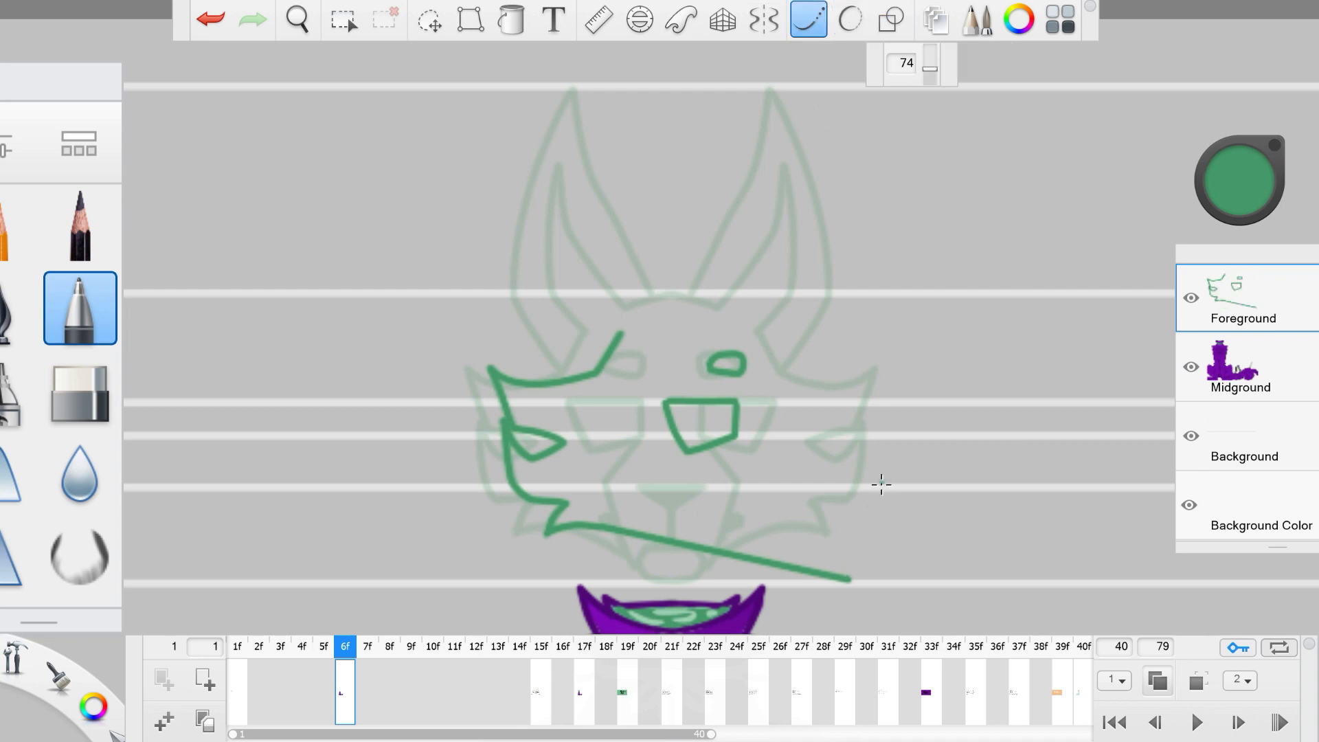
pyautogui.moveTo(849, 579); pyautogui.dragTo(899, 484)
pyautogui.click(852, 489)
pyautogui.click(883, 508)
pyautogui.doubleClick(878, 489)
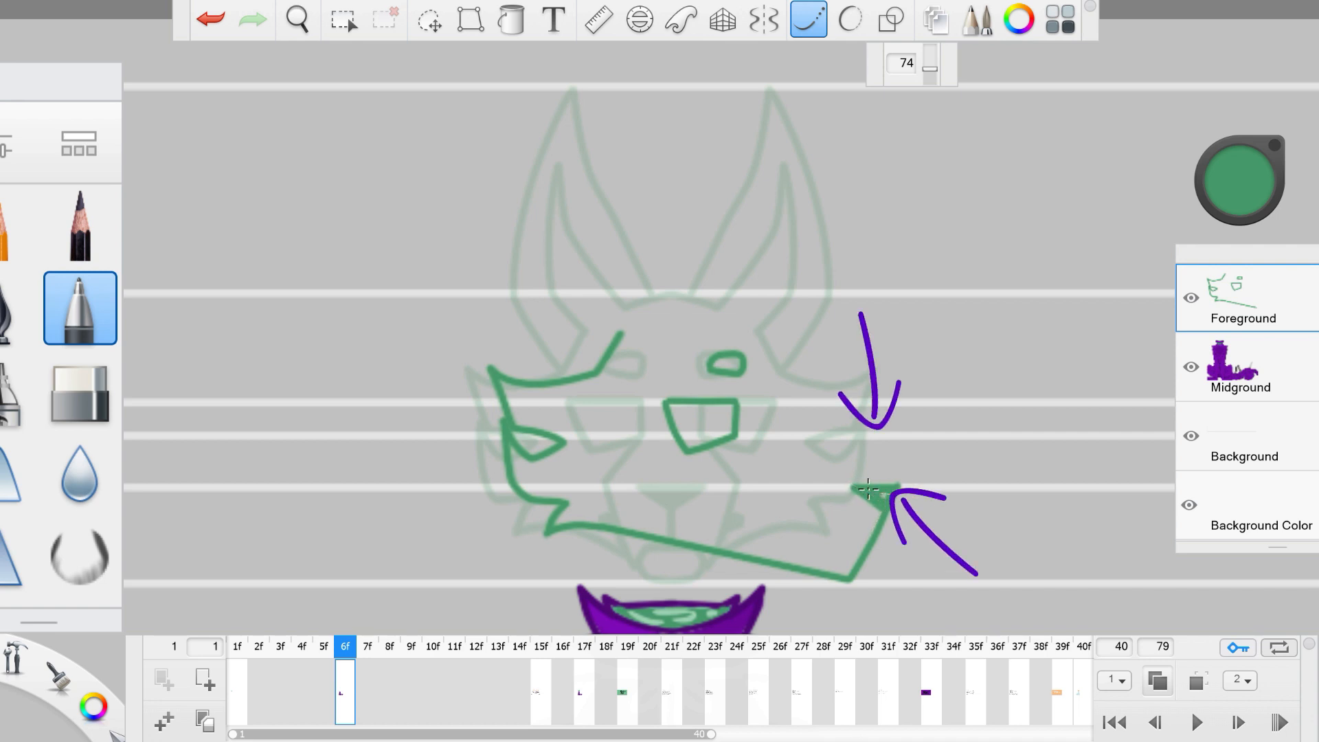
# Step: Draw a straight muzzle top line back from the nose and a curved forehead line from the head's crown down to it
pyautogui.press('l')
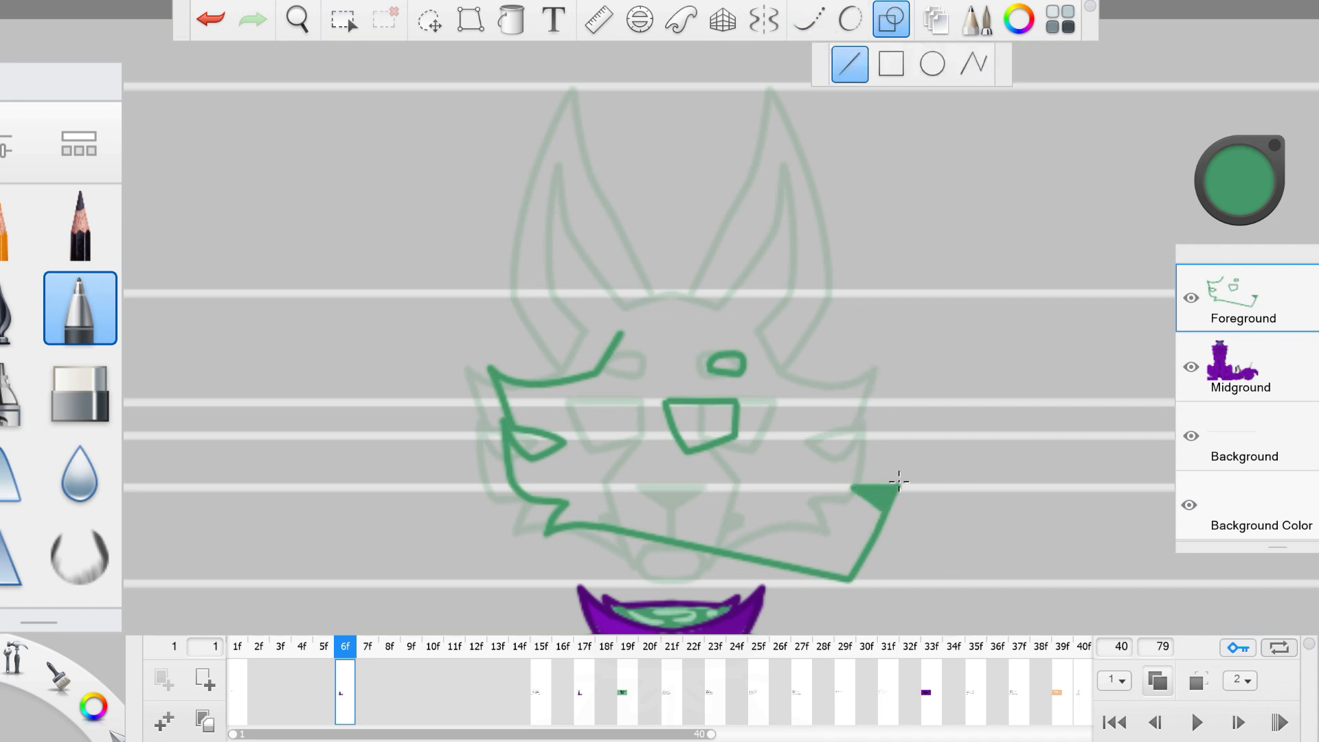
pyautogui.moveTo(843, 470)
pyautogui.mouseDown()
pyautogui.moveTo(898, 485)
pyautogui.moveTo(776, 434)
pyautogui.moveTo(824, 434)
pyautogui.mouseUp()
pyautogui.moveTo(898, 485); pyautogui.dragTo(774, 433)
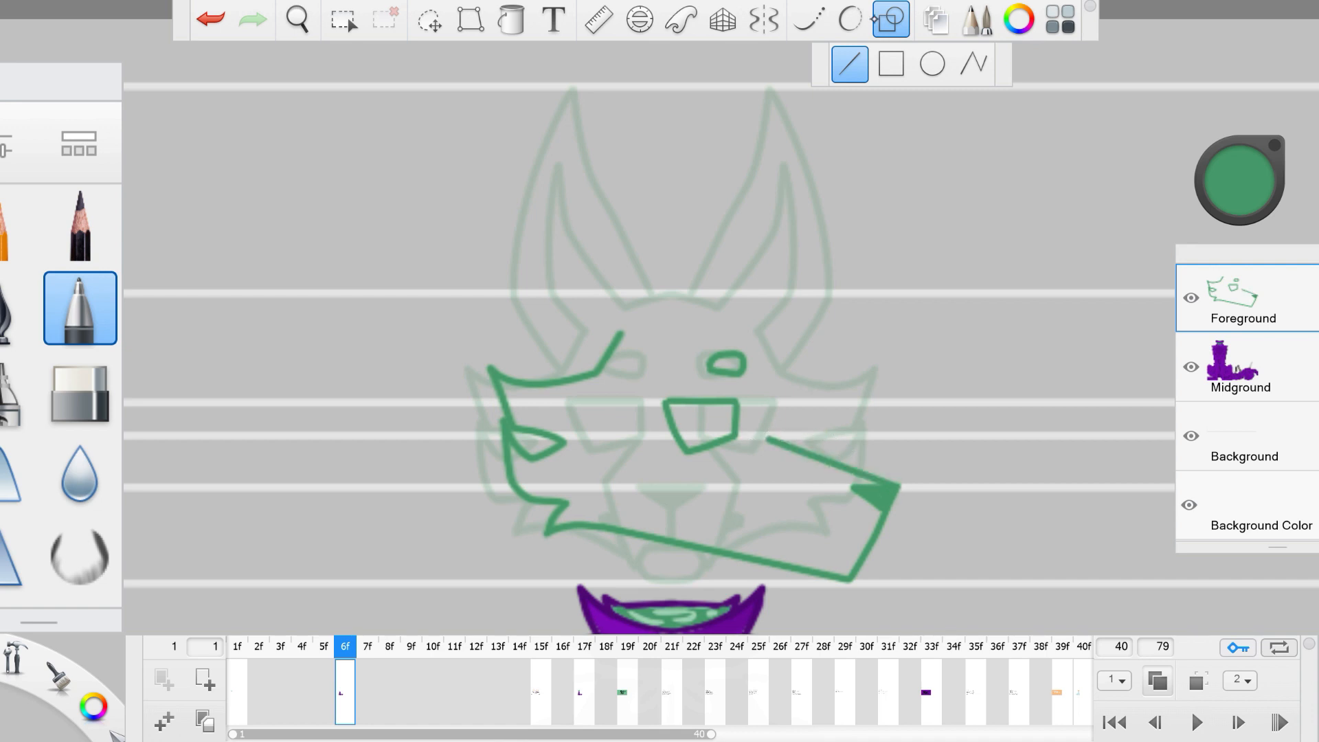
pyautogui.click(808, 19)
pyautogui.moveTo(678, 292)
pyautogui.mouseDown()
pyautogui.moveTo(783, 332)
pyautogui.moveTo(762, 456)
pyautogui.mouseUp()
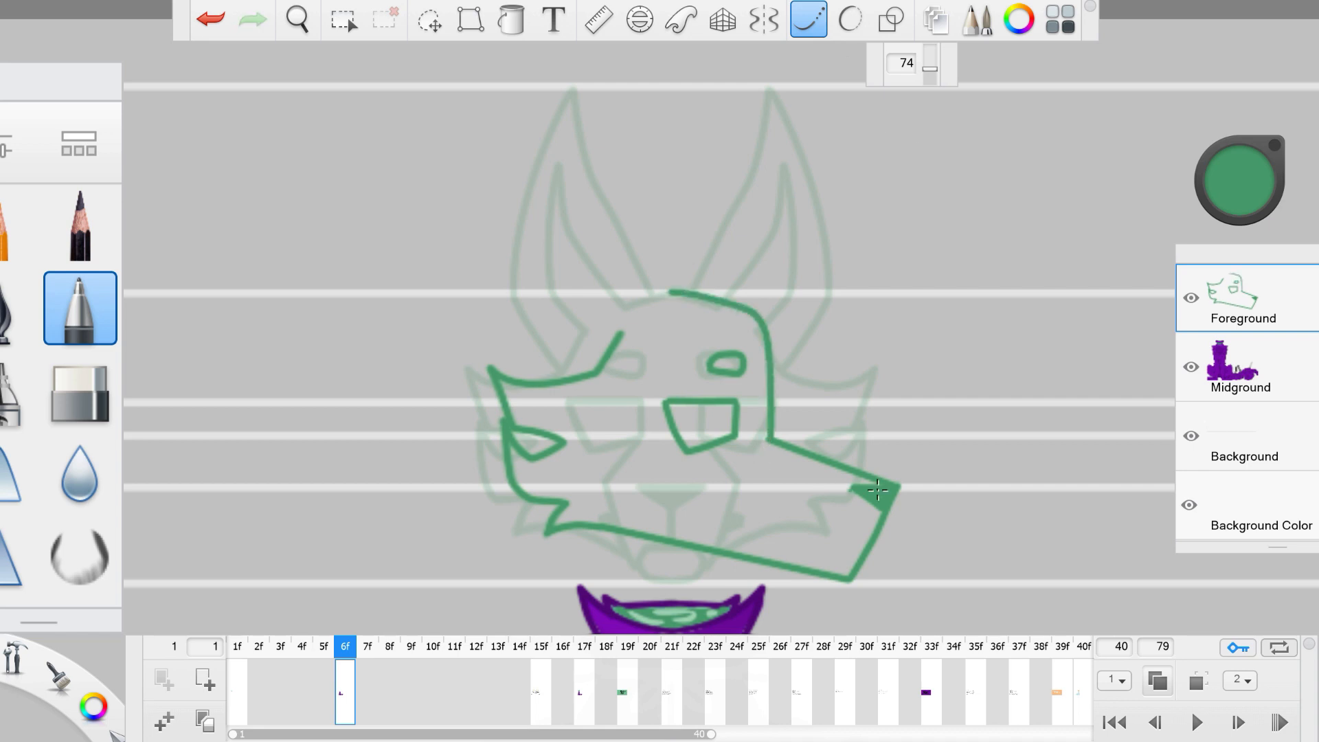
# Step: Erase the muzzle's top line and redraw it from slightly higher on the forehead to the nose
pyautogui.press('e')
pyautogui.moveTo(763, 443)
pyautogui.mouseDown()
pyautogui.moveTo(884, 466)
pyautogui.moveTo(855, 468)
pyautogui.mouseUp()
pyautogui.click(80, 309)
pyautogui.moveTo(770, 431); pyautogui.dragTo(895, 485)
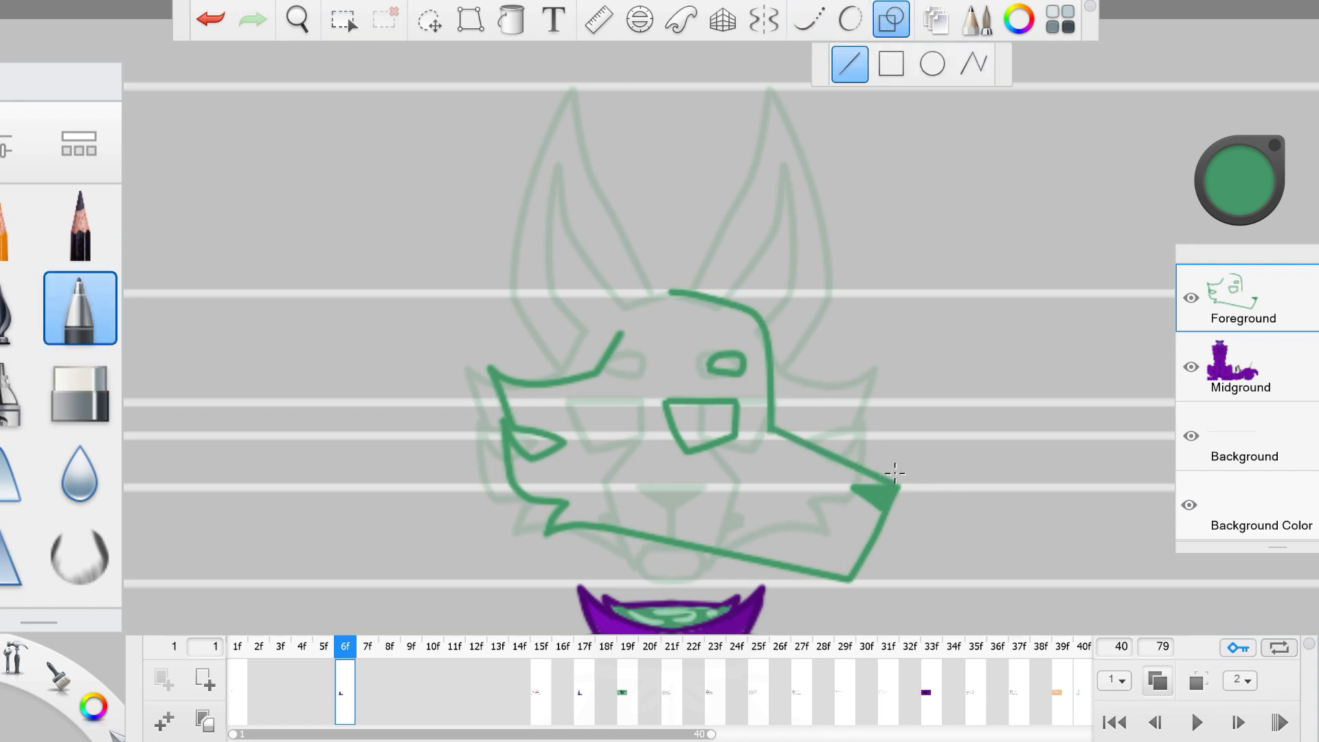
# Step: Redraw the lower forehead curve sloping further forward into the muzzle, and erase the leftover lines
pyautogui.moveTo(756, 313)
pyautogui.mouseDown()
pyautogui.moveTo(780, 432)
pyautogui.moveTo(734, 323)
pyautogui.moveTo(764, 408)
pyautogui.moveTo(774, 338)
pyautogui.moveTo(748, 332)
pyautogui.moveTo(763, 431)
pyautogui.moveTo(770, 344)
pyautogui.moveTo(793, 413)
pyautogui.moveTo(780, 431)
pyautogui.moveTo(824, 453)
pyautogui.mouseUp()
pyautogui.press('e')
pyautogui.click(80, 309)
pyautogui.click(80, 391)
pyautogui.click(79, 310)
pyautogui.click(80, 391)
pyautogui.click(79, 309)
# Step: Draw the lower lip at the muzzle tip and a mouth line with a filled corner, cleaning up the stray edges
pyautogui.moveTo(865, 553)
pyautogui.mouseDown()
pyautogui.moveTo(828, 572)
pyautogui.moveTo(805, 545)
pyautogui.moveTo(855, 533)
pyautogui.mouseUp()
pyautogui.press('e')
pyautogui.press('b')
pyautogui.hotkey('ctrl', 'z')
pyautogui.moveTo(735, 519)
pyautogui.mouseDown()
pyautogui.moveTo(810, 546)
pyautogui.moveTo(724, 528)
pyautogui.mouseUp()
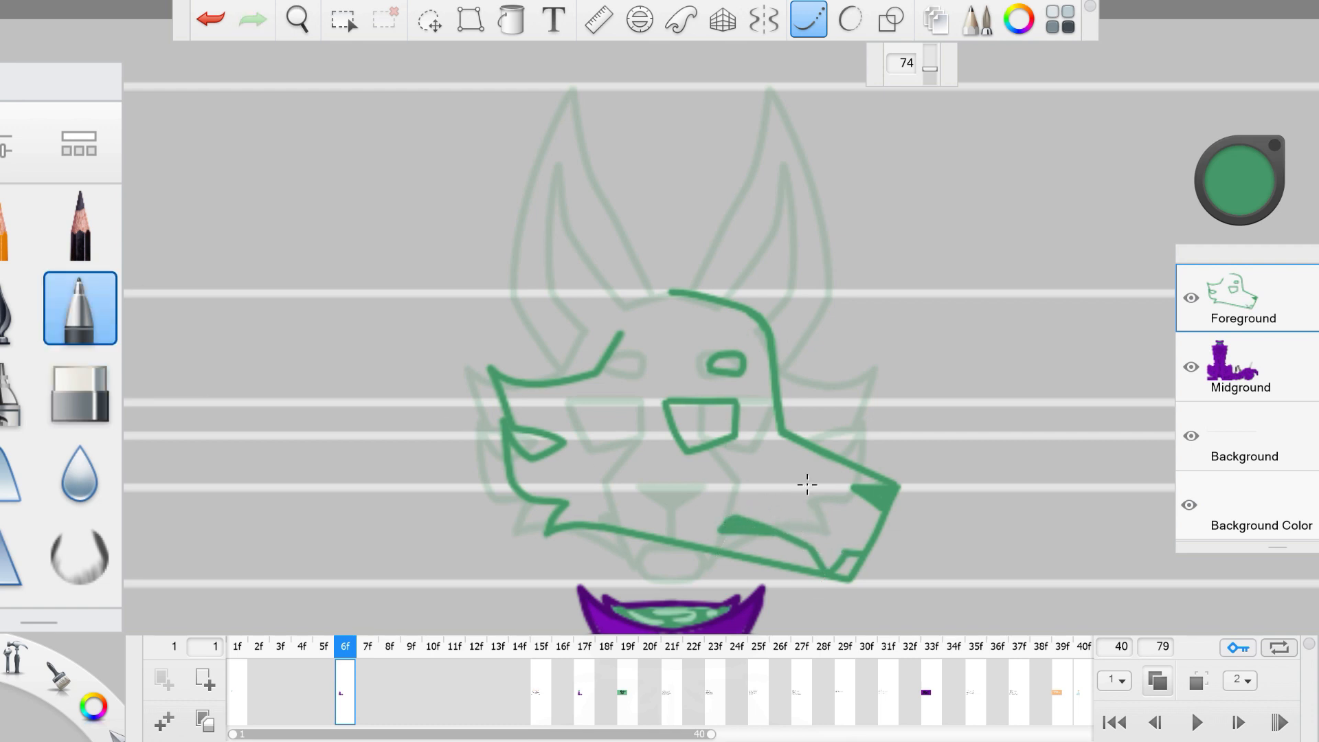
pyautogui.hotkey('ctrl', 'z')
pyautogui.moveTo(811, 550); pyautogui.dragTo(829, 568)
pyautogui.hotkey('ctrl', 'z')
pyautogui.press('e')
pyautogui.moveTo(718, 535); pyautogui.dragTo(772, 539)
pyautogui.moveTo(831, 567); pyautogui.dragTo(820, 544)
pyautogui.press('b')
# Step: Draw the far cheek fur tuft showing behind the forehead and muzzle, undoing unwanted strokes
pyautogui.moveTo(865, 397); pyautogui.dragTo(861, 440)
pyautogui.click(210, 19)
pyautogui.click(210, 20)
pyautogui.click(210, 19)
pyautogui.moveTo(778, 375)
pyautogui.mouseDown()
pyautogui.moveTo(828, 386)
pyautogui.moveTo(834, 347)
pyautogui.moveTo(787, 462)
pyautogui.moveTo(835, 384)
pyautogui.moveTo(803, 442)
pyautogui.moveTo(810, 366)
pyautogui.moveTo(808, 413)
pyautogui.moveTo(852, 435)
pyautogui.mouseUp()
pyautogui.click(210, 20)
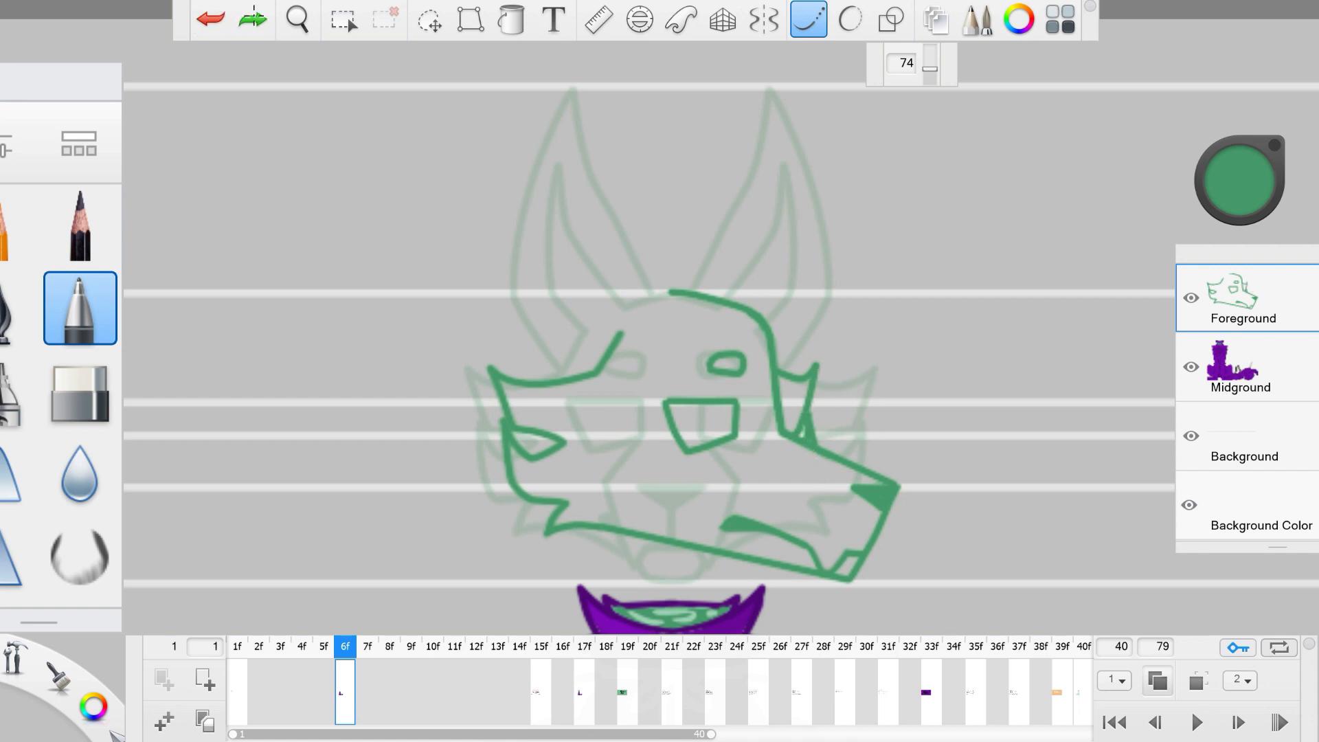
# Step: Draw the near ear's outline from the cheek fur up to the top guide line and down to the crown
pyautogui.moveTo(597, 373)
pyautogui.mouseDown()
pyautogui.moveTo(532, 295)
pyautogui.moveTo(553, 288)
pyautogui.moveTo(615, 86)
pyautogui.moveTo(683, 289)
pyautogui.moveTo(670, 292)
pyautogui.moveTo(684, 293)
pyautogui.mouseUp()
pyautogui.click(218, 20)
pyautogui.press('s')
pyautogui.press('s')
pyautogui.moveTo(621, 90); pyautogui.dragTo(642, 169)
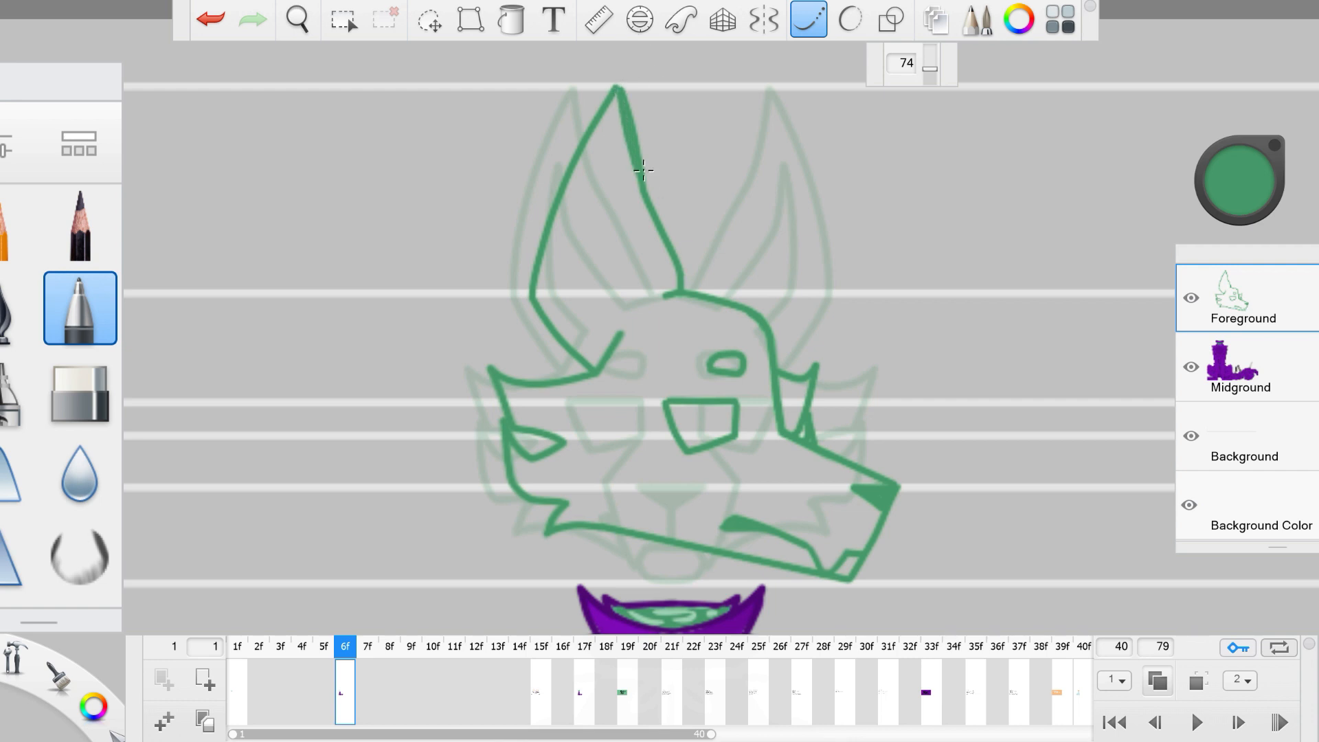
pyautogui.press('s')
pyautogui.moveTo(626, 88)
pyautogui.mouseDown()
pyautogui.moveTo(644, 184)
pyautogui.moveTo(621, 93)
pyautogui.mouseUp()
pyautogui.press('s')
# Step: Draw the near ear's inner contour and tidy its lines down to the cheek fur
pyautogui.moveTo(624, 332)
pyautogui.mouseDown()
pyautogui.moveTo(614, 154)
pyautogui.moveTo(661, 297)
pyautogui.mouseUp()
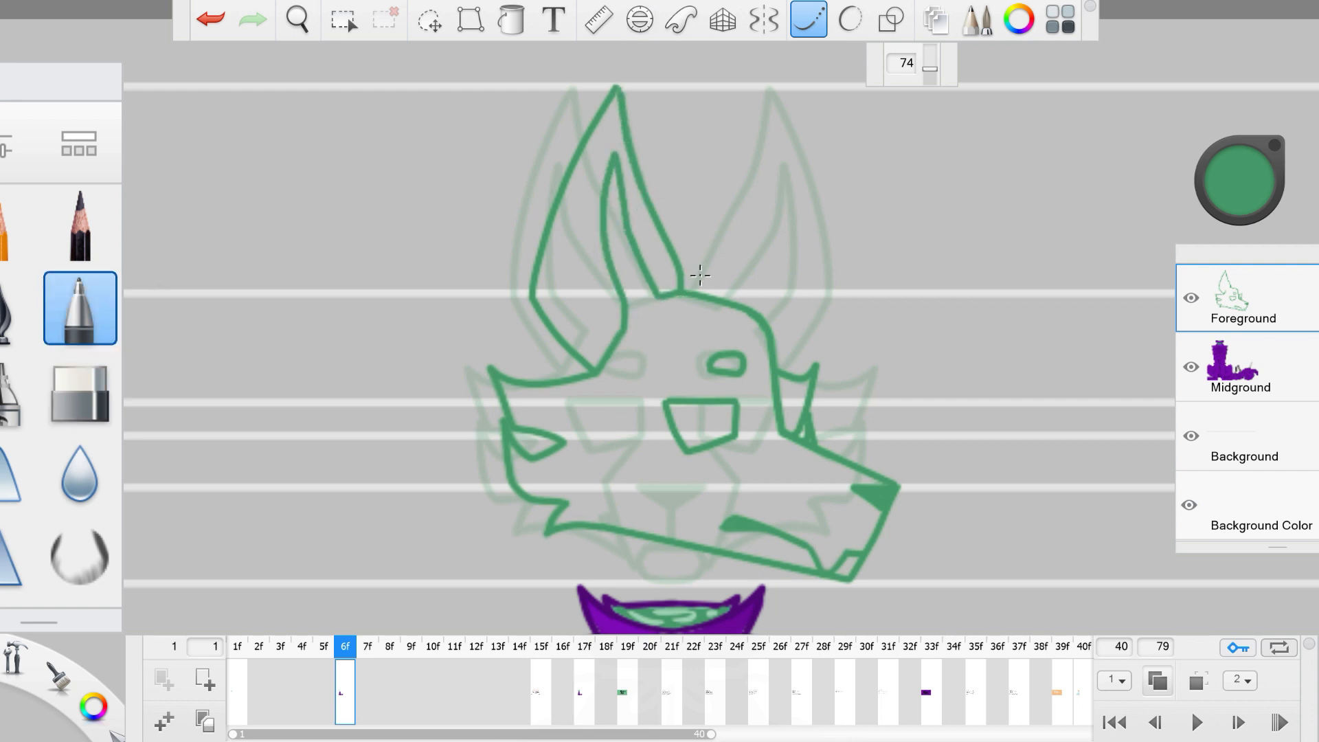
pyautogui.press('s')
pyautogui.moveTo(608, 216); pyautogui.dragTo(626, 335)
pyautogui.press('s')
pyautogui.moveTo(604, 197); pyautogui.dragTo(599, 369)
# Step: Draw the far ear's outline with a thin inner-ear edge along its outer side
pyautogui.moveTo(688, 289)
pyautogui.mouseDown()
pyautogui.moveTo(765, 92)
pyautogui.moveTo(801, 278)
pyautogui.moveTo(772, 360)
pyautogui.mouseUp()
pyautogui.moveTo(779, 177)
pyautogui.mouseDown()
pyautogui.moveTo(767, 320)
pyautogui.moveTo(782, 210)
pyautogui.mouseUp()
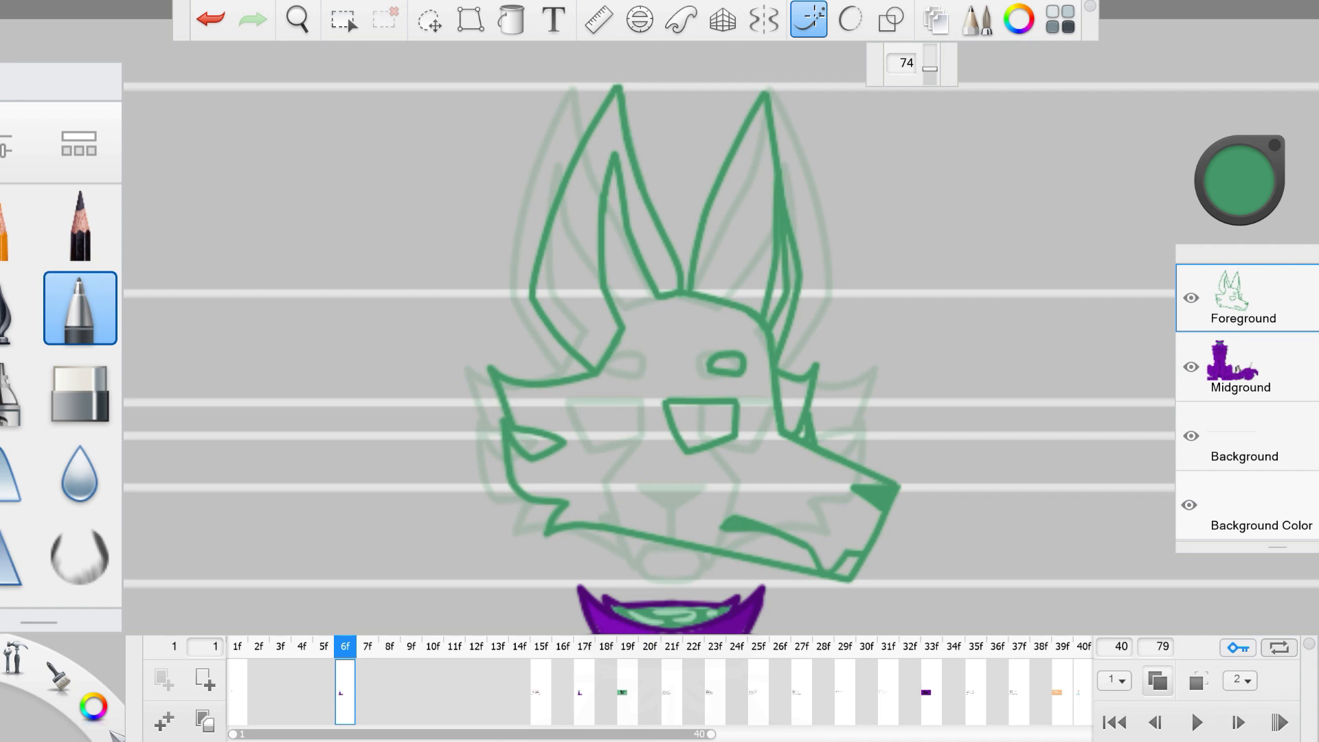
pyautogui.press('e')
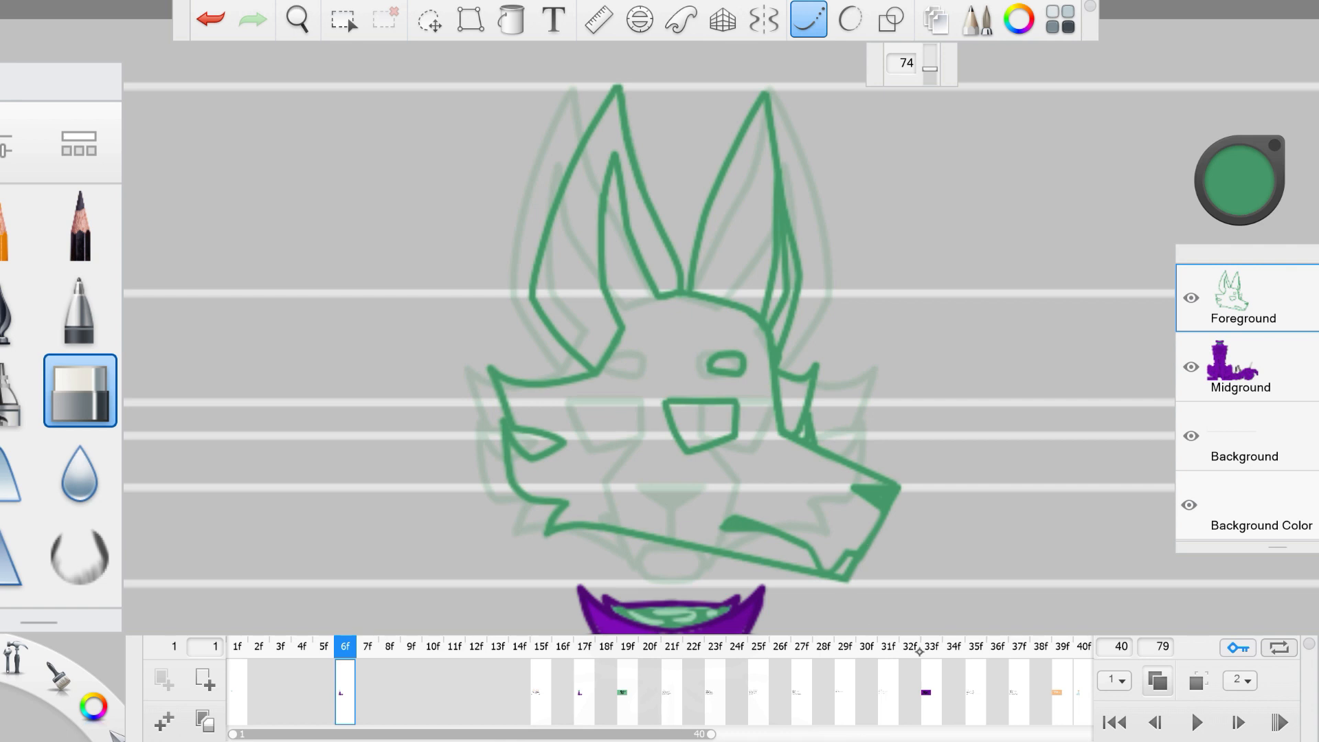
# Step: Turn off onion skinning, hide the guide lines, and compare the heads on frames 1 and 6
pyautogui.click(1158, 680)
pyautogui.click(246, 694)
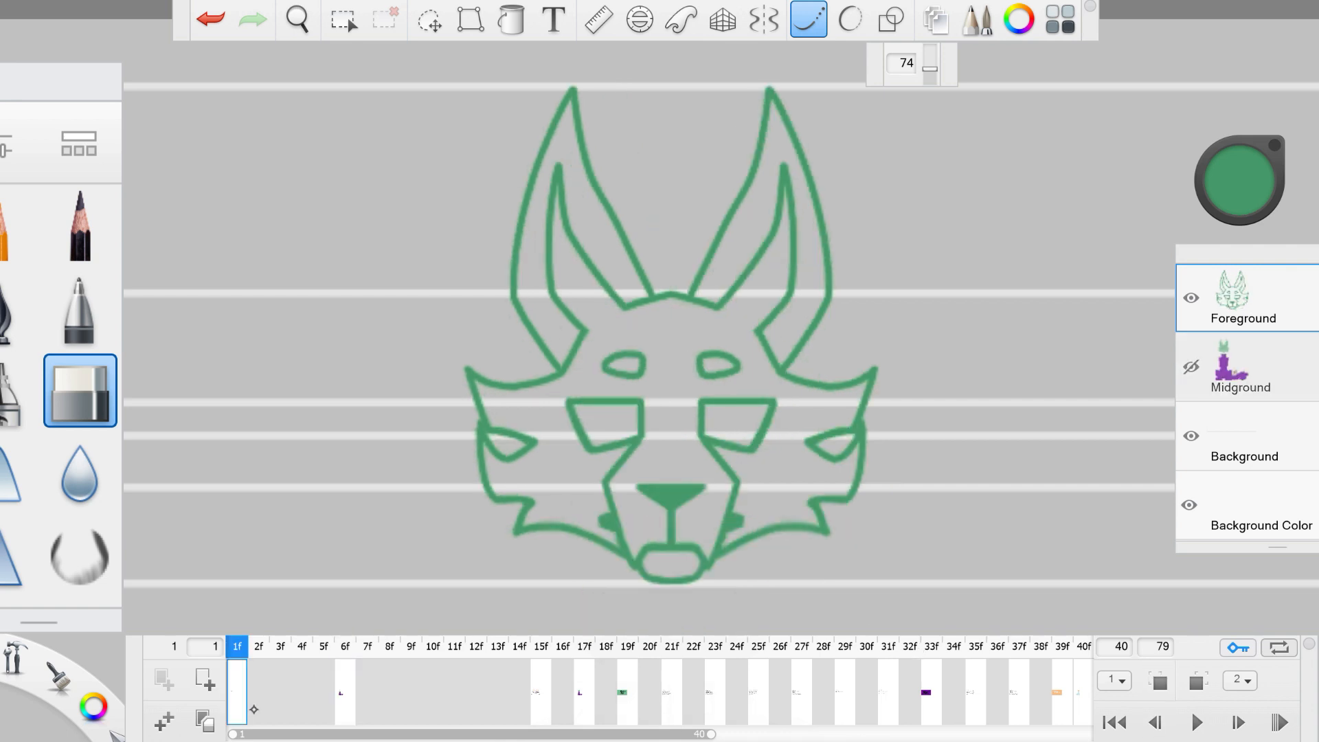
pyautogui.click(350, 715)
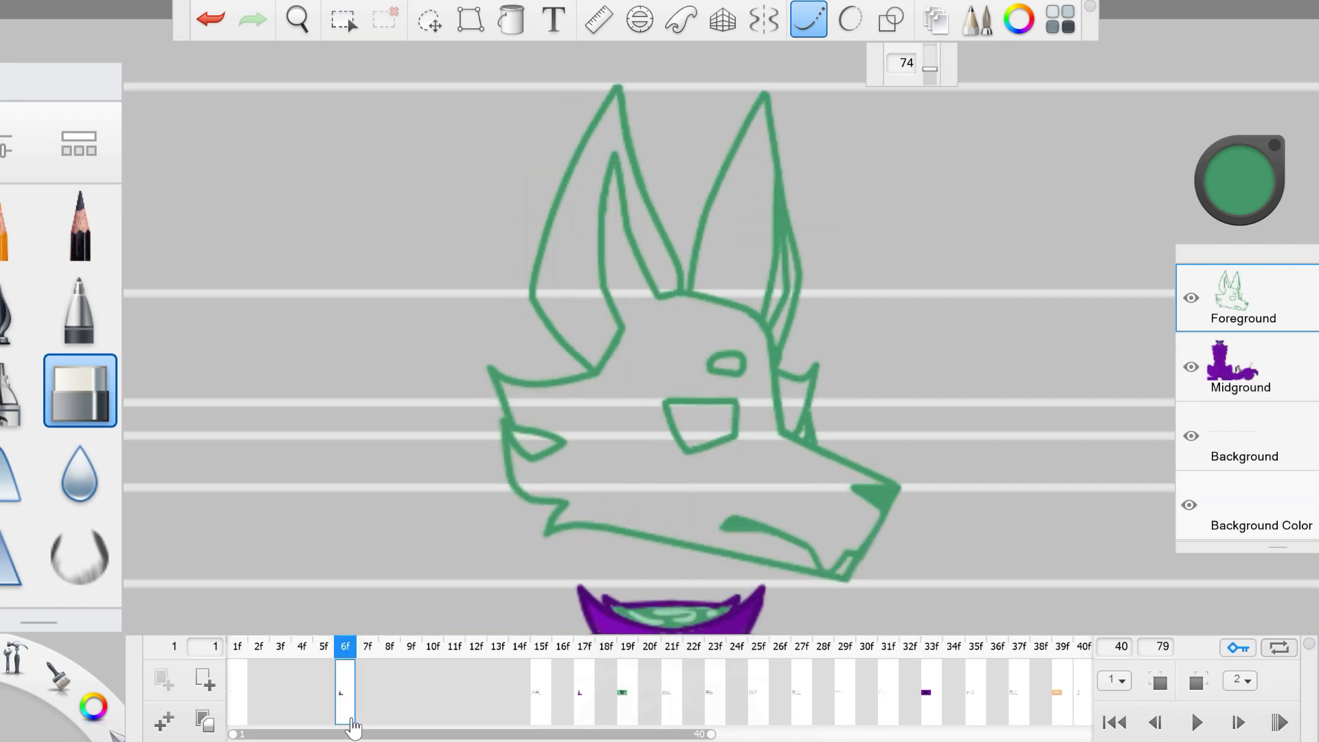
pyautogui.click(236, 690)
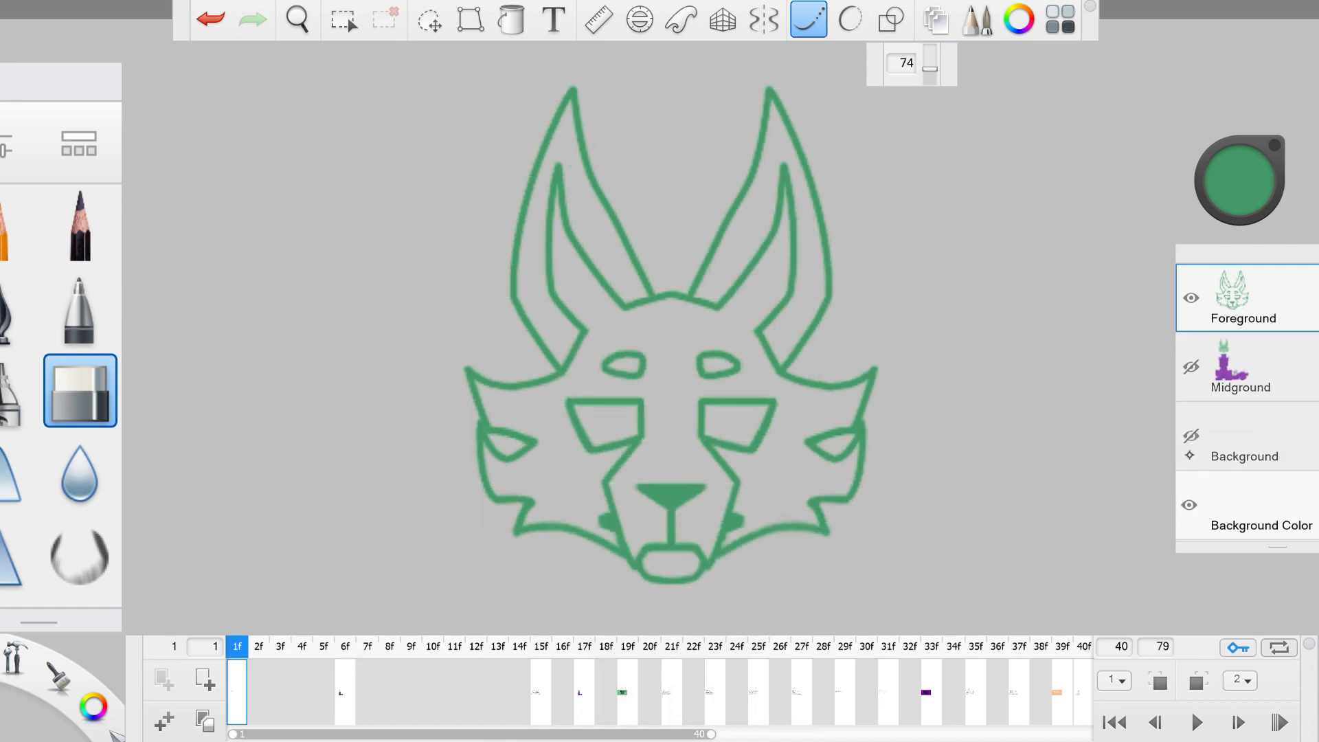
pyautogui.click(351, 720)
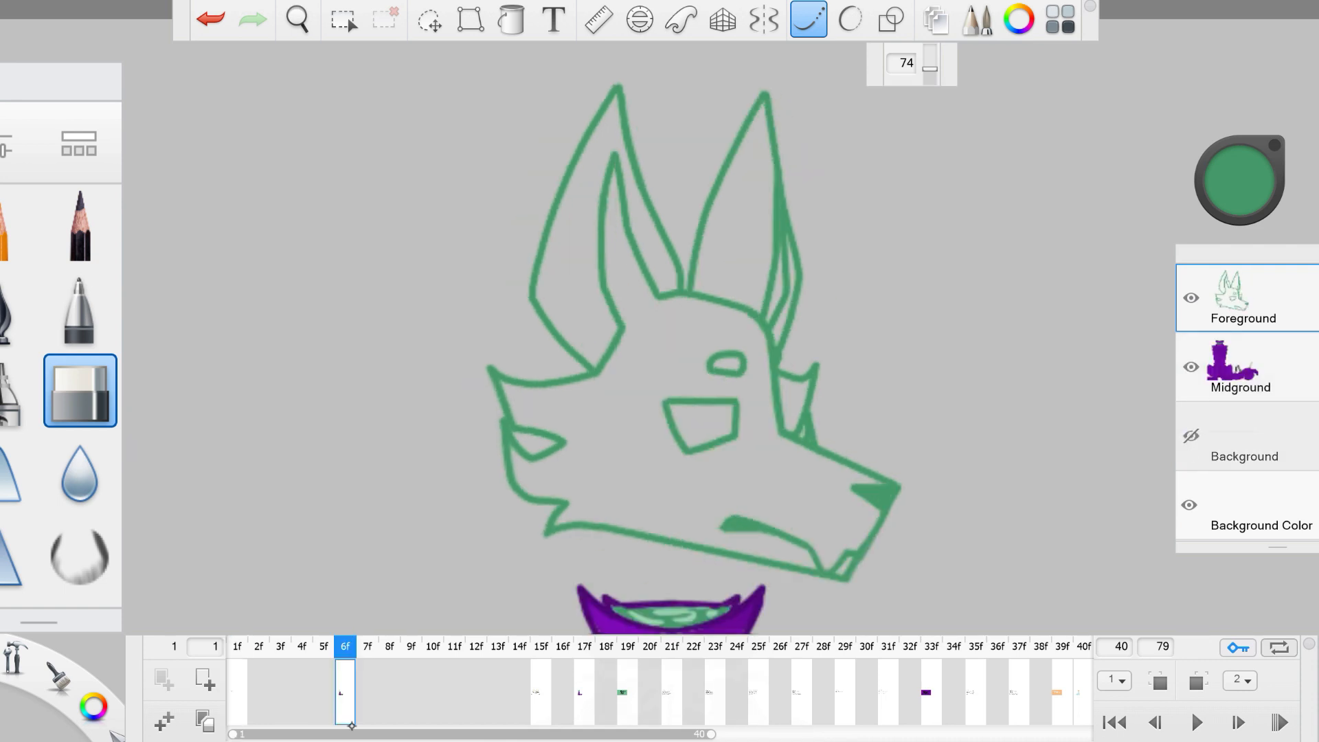
pyautogui.click(244, 721)
pyautogui.click(348, 719)
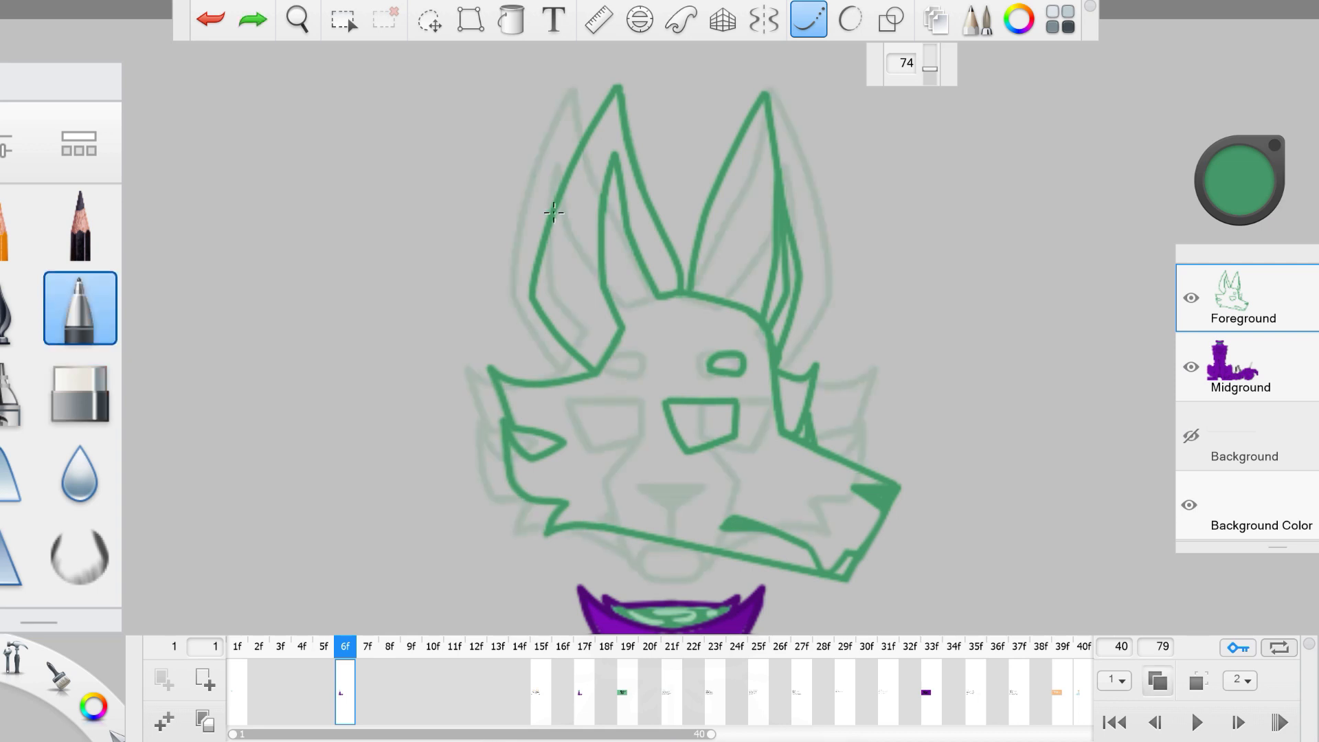
# Step: Redraw the near ear's outer edge slightly narrower and erase the old outline
pyautogui.moveTo(553, 213); pyautogui.dragTo(583, 356)
pyautogui.click(79, 391)
pyautogui.moveTo(530, 310)
pyautogui.mouseDown()
pyautogui.moveTo(561, 368)
pyautogui.moveTo(539, 197)
pyautogui.mouseUp()
pyautogui.click(79, 310)
pyautogui.moveTo(591, 366); pyautogui.dragTo(559, 327)
pyautogui.hotkey('ctrl', 'z')
pyautogui.moveTo(548, 315)
pyautogui.mouseDown()
pyautogui.moveTo(551, 230)
pyautogui.moveTo(531, 316)
pyautogui.moveTo(570, 366)
pyautogui.mouseUp()
pyautogui.click(79, 390)
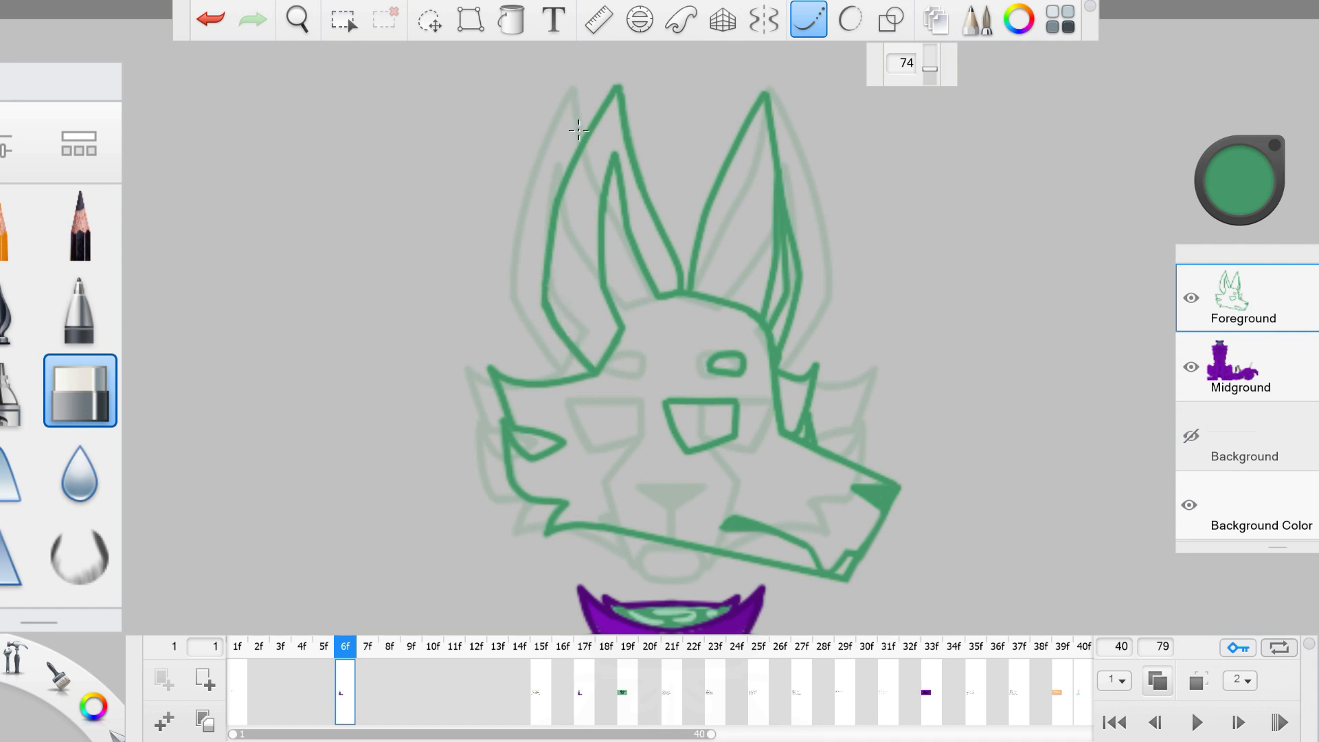
pyautogui.click(79, 311)
# Step: Show the Background guide lines, duplicate the frame 6 keyframe to frame 7, and move the original to frame 3
pyautogui.click(1191, 435)
pyautogui.click(1243, 447)
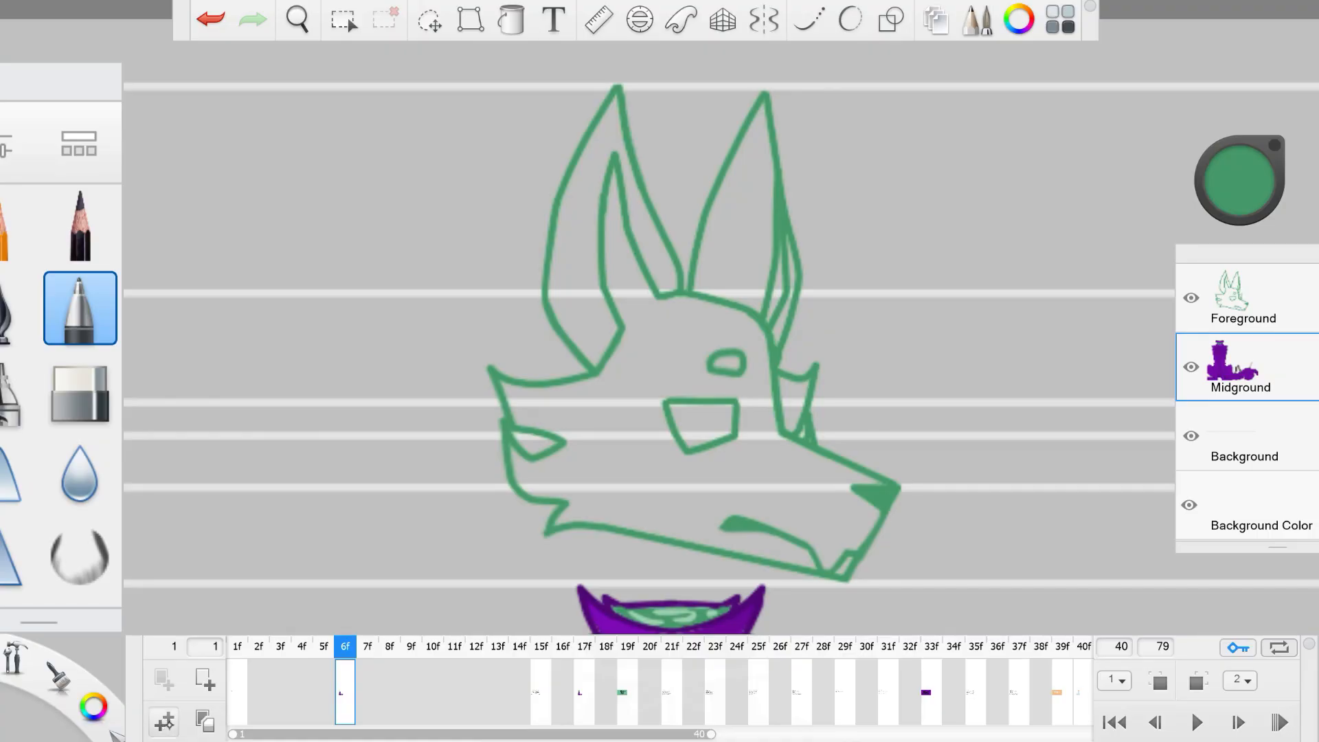
pyautogui.click(164, 721)
pyautogui.moveTo(349, 700); pyautogui.dragTo(283, 695)
# Step: Erase the entire green head from the Foreground layer on frame 3
pyautogui.press('e')
pyautogui.click(1212, 295)
pyautogui.moveTo(776, 103)
pyautogui.mouseDown()
pyautogui.moveTo(833, 126)
pyautogui.moveTo(403, 496)
pyautogui.mouseUp()
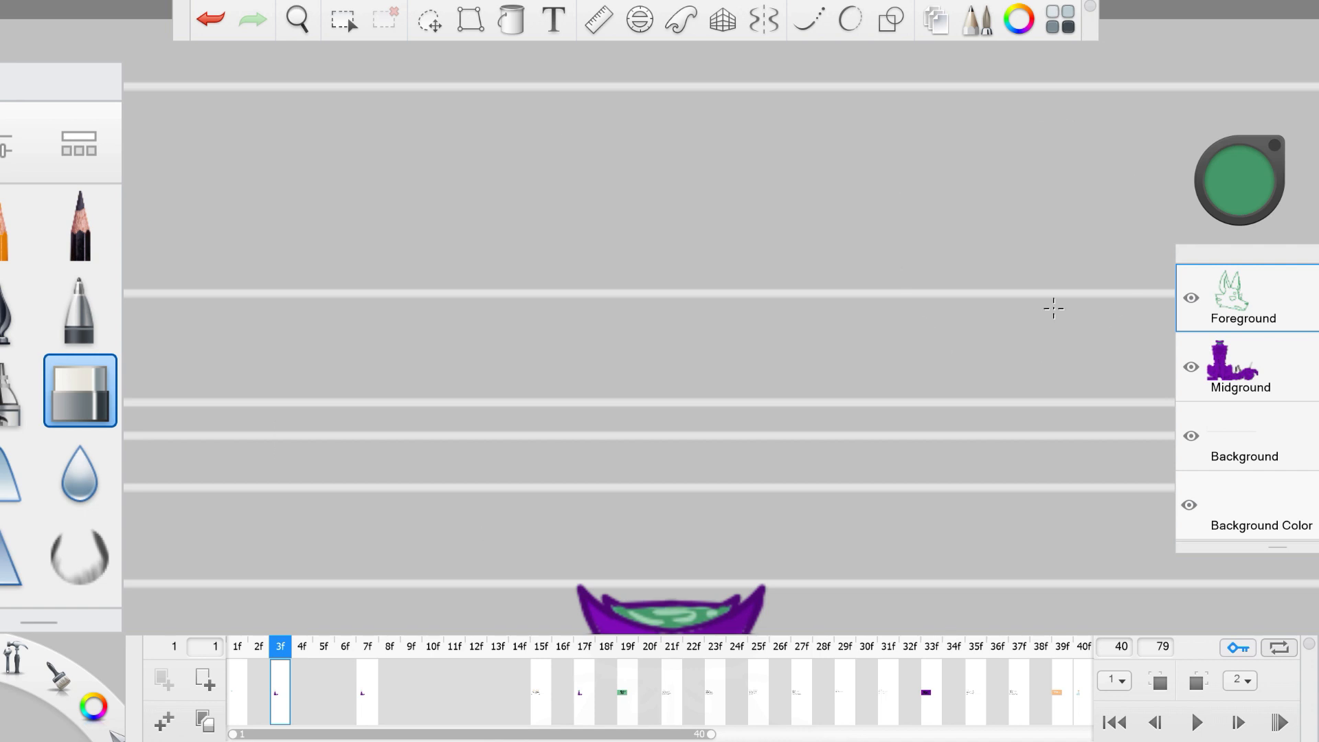
# Step: Check the main poses on frames 1 and 7, then duplicate the headless frame 3 keyframe and place the copy at frame 5
pyautogui.click(240, 707)
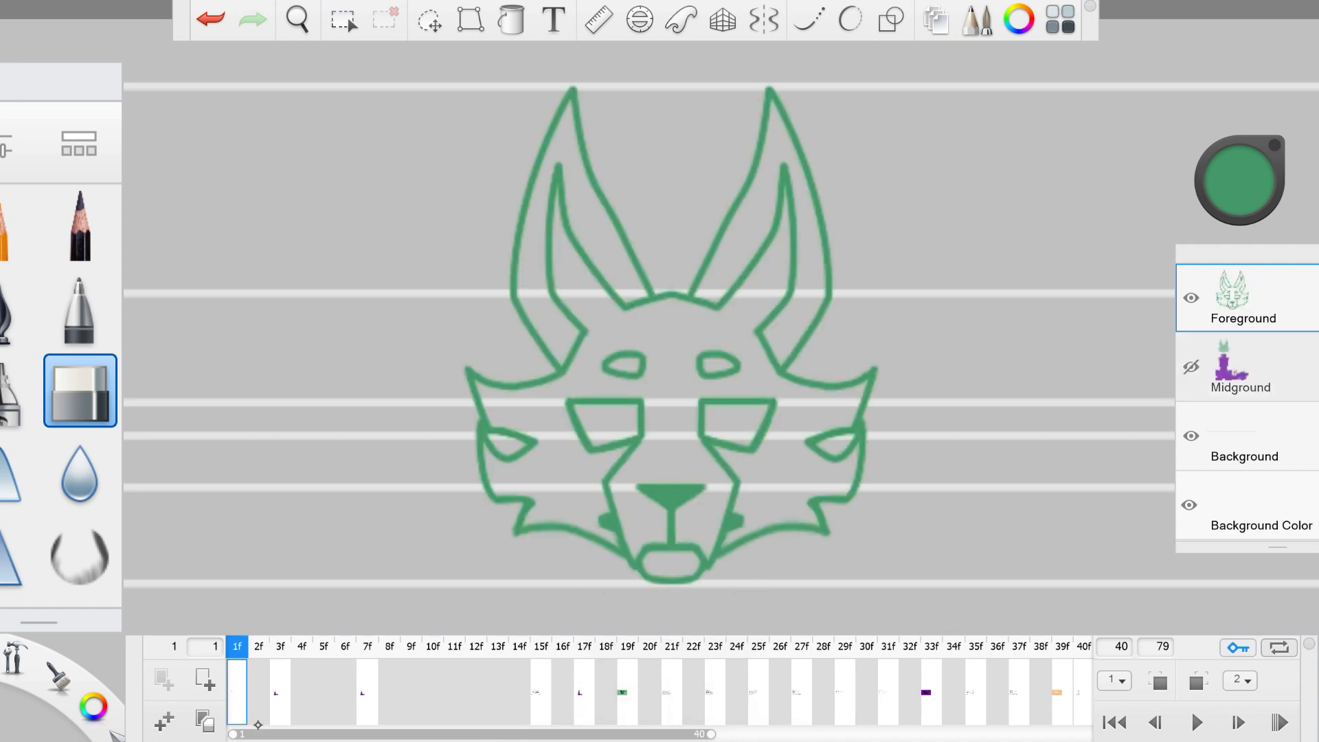
pyautogui.click(376, 715)
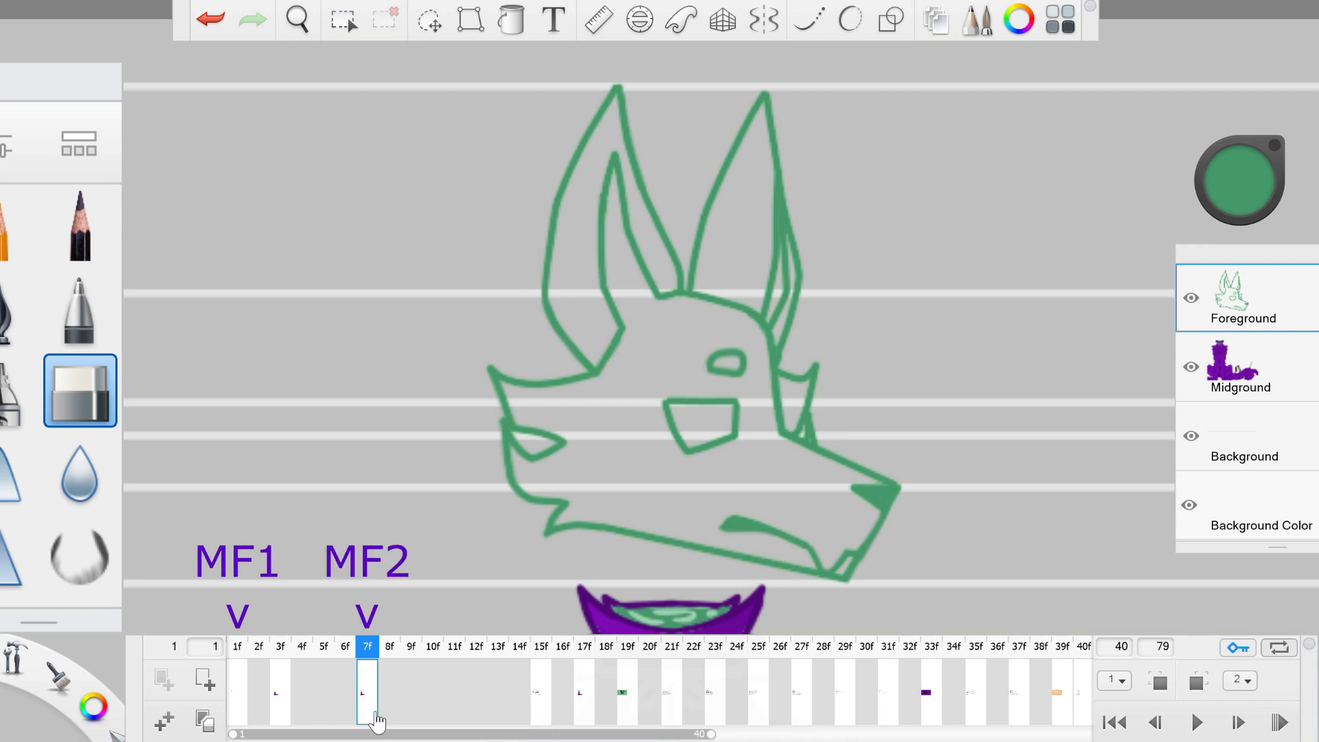
pyautogui.click(281, 707)
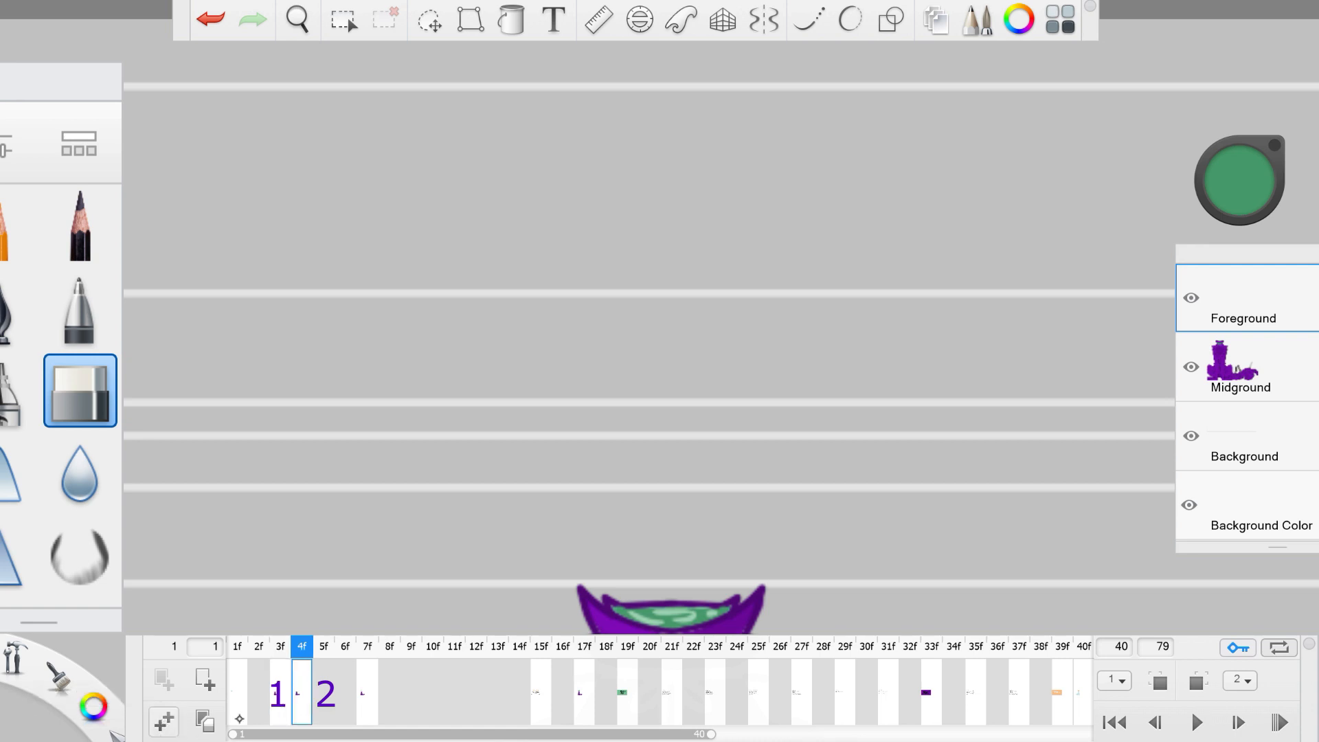
pyautogui.click(324, 707)
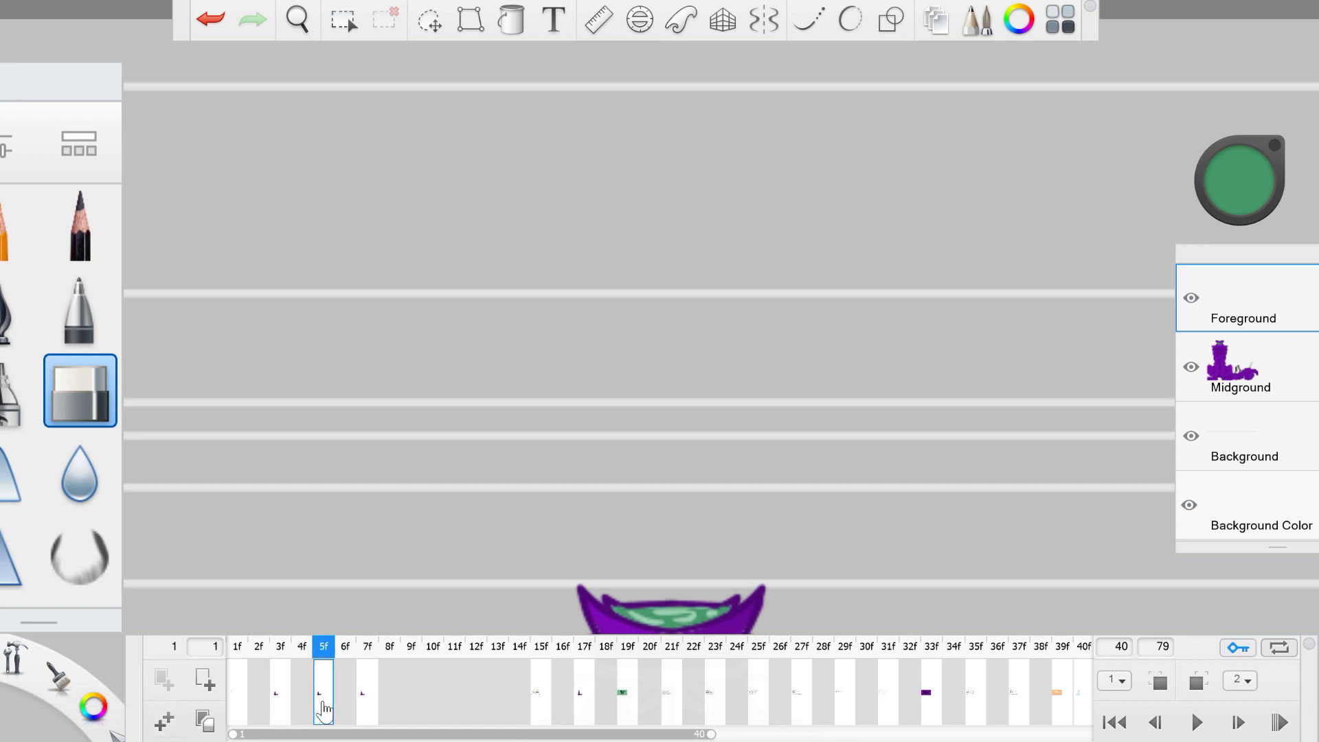
# Step: Return to frame 3 and turn on onion skinning for both the previous and the following frames
pyautogui.click(283, 708)
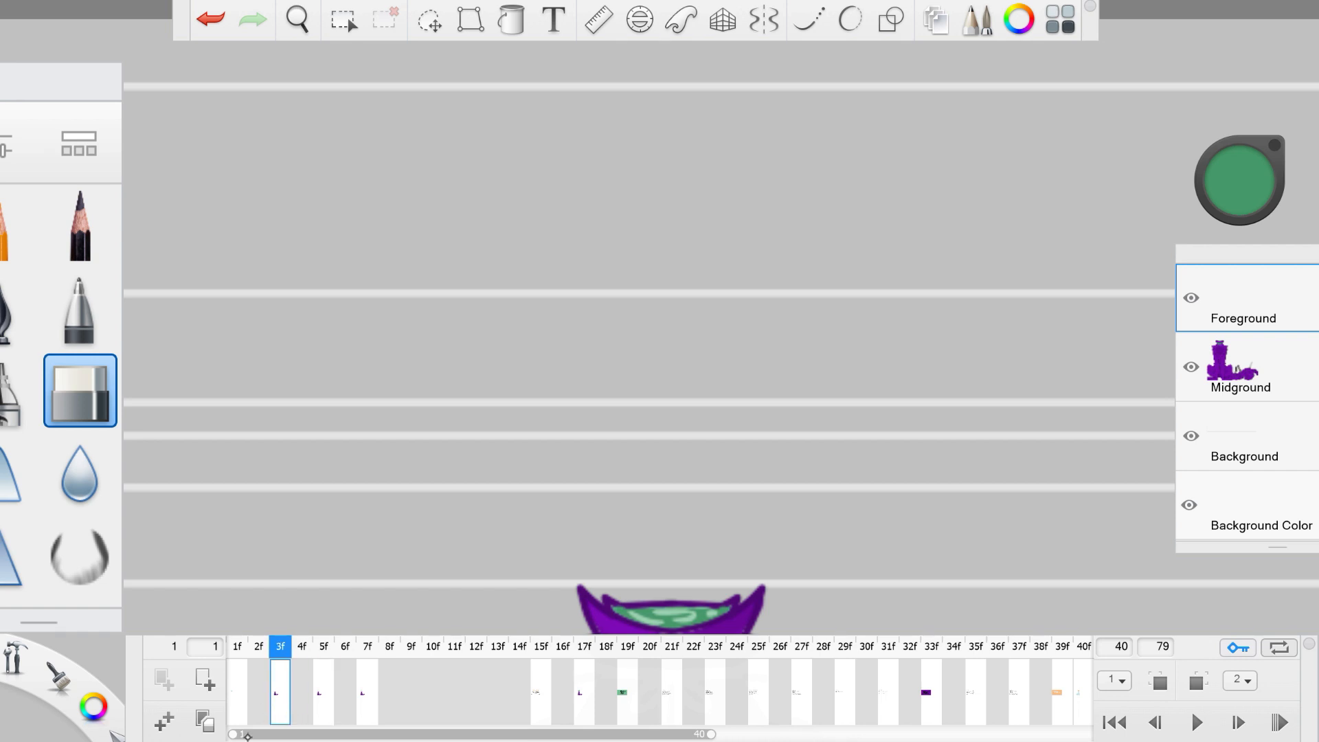
pyautogui.click(1158, 680)
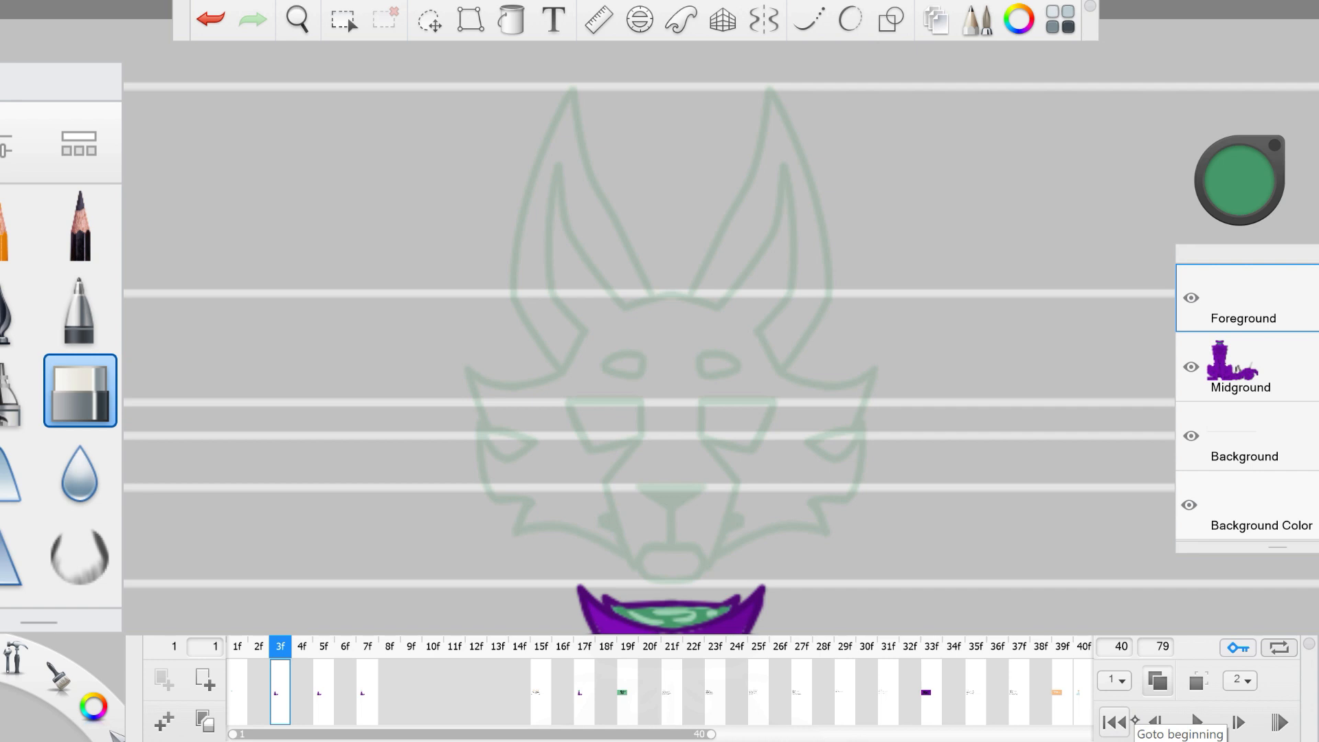
pyautogui.click(1198, 680)
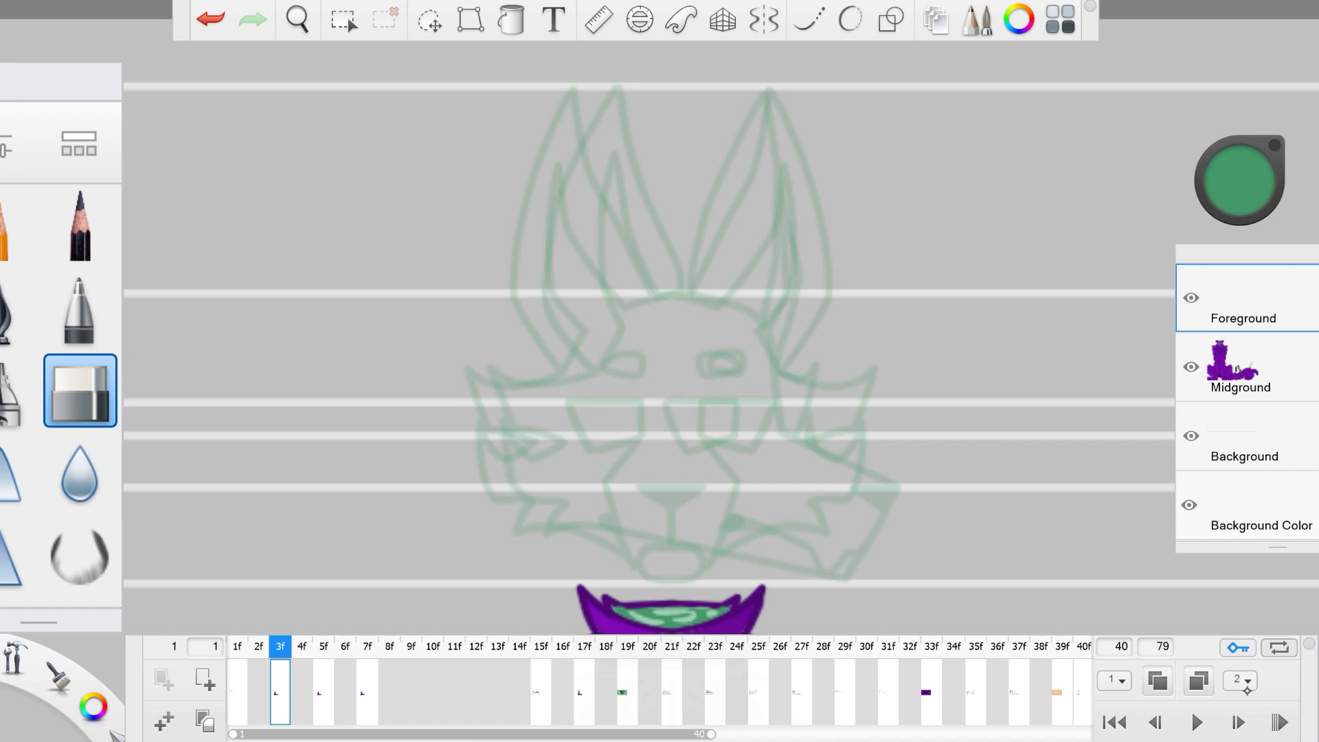
# Step: Trace the left cheek fur outline and cheek marking on frame 3 with a steady pen, ghosting only the previous frames
pyautogui.click(79, 309)
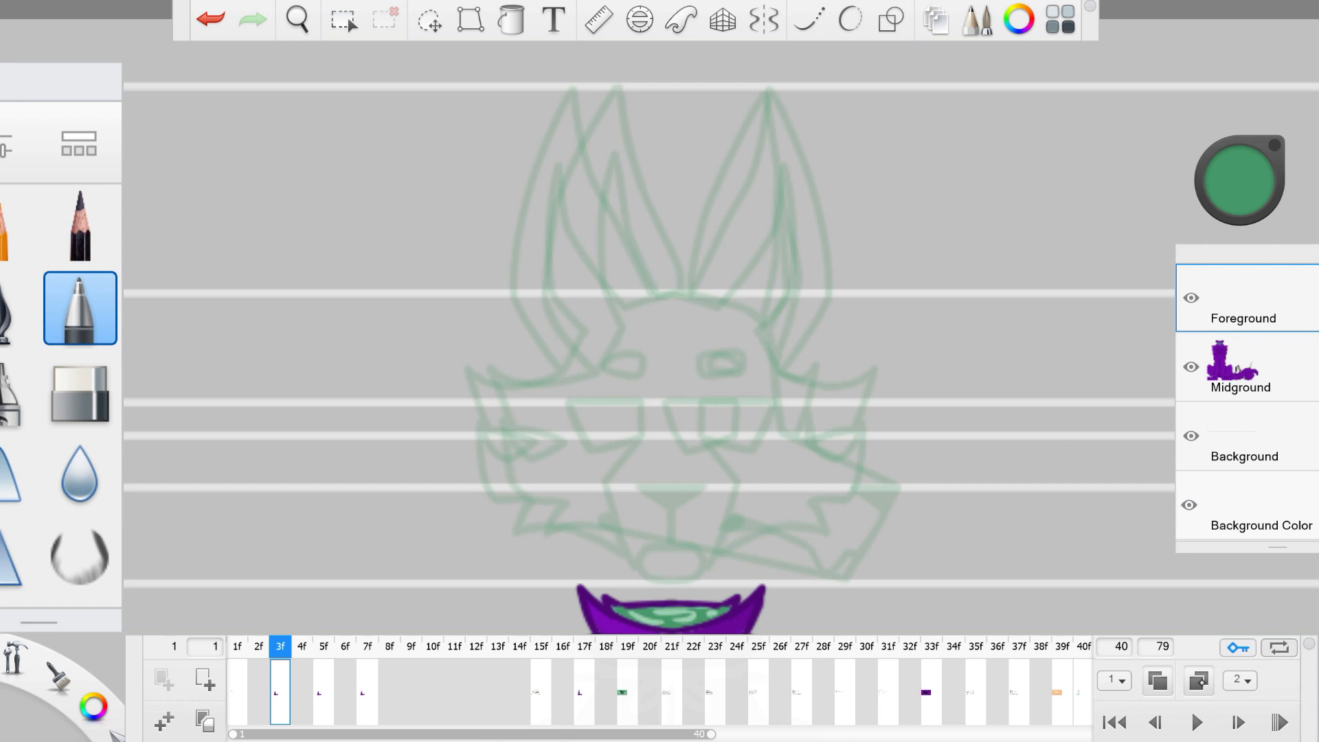
pyautogui.click(1166, 675)
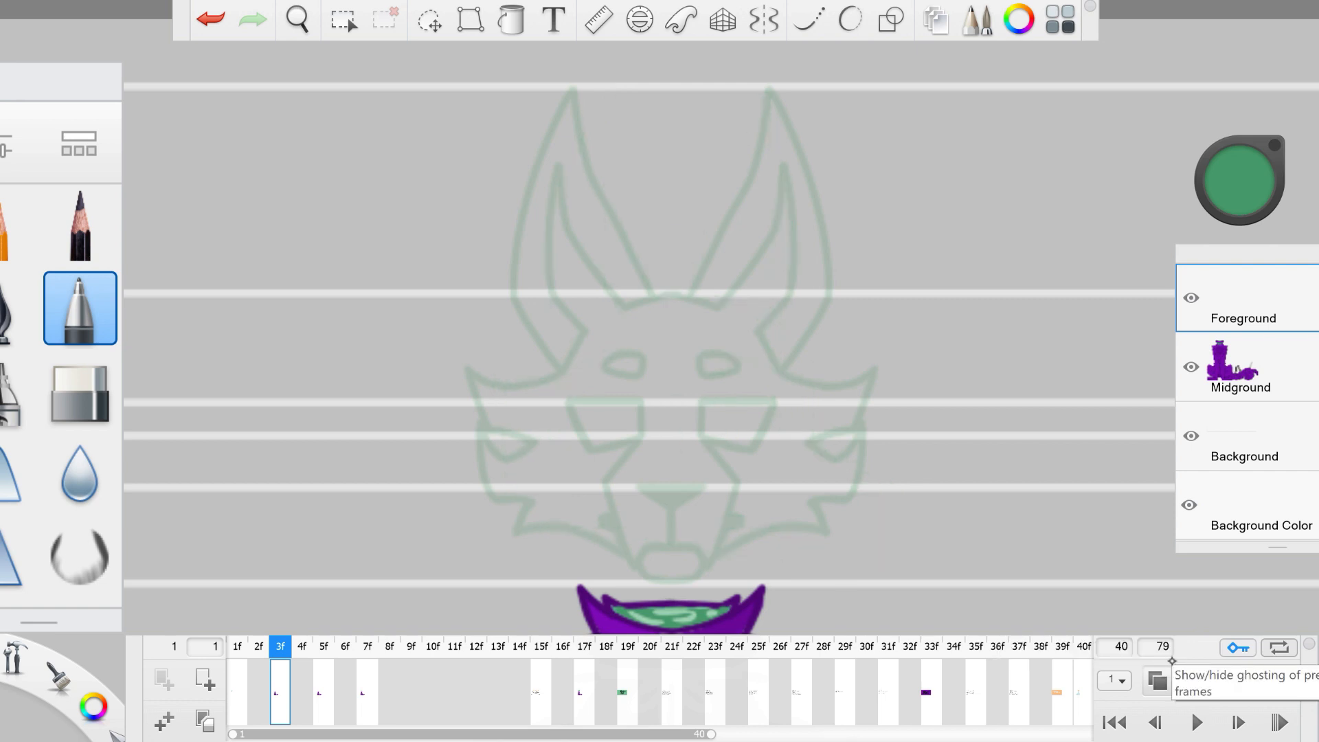
pyautogui.click(812, 27)
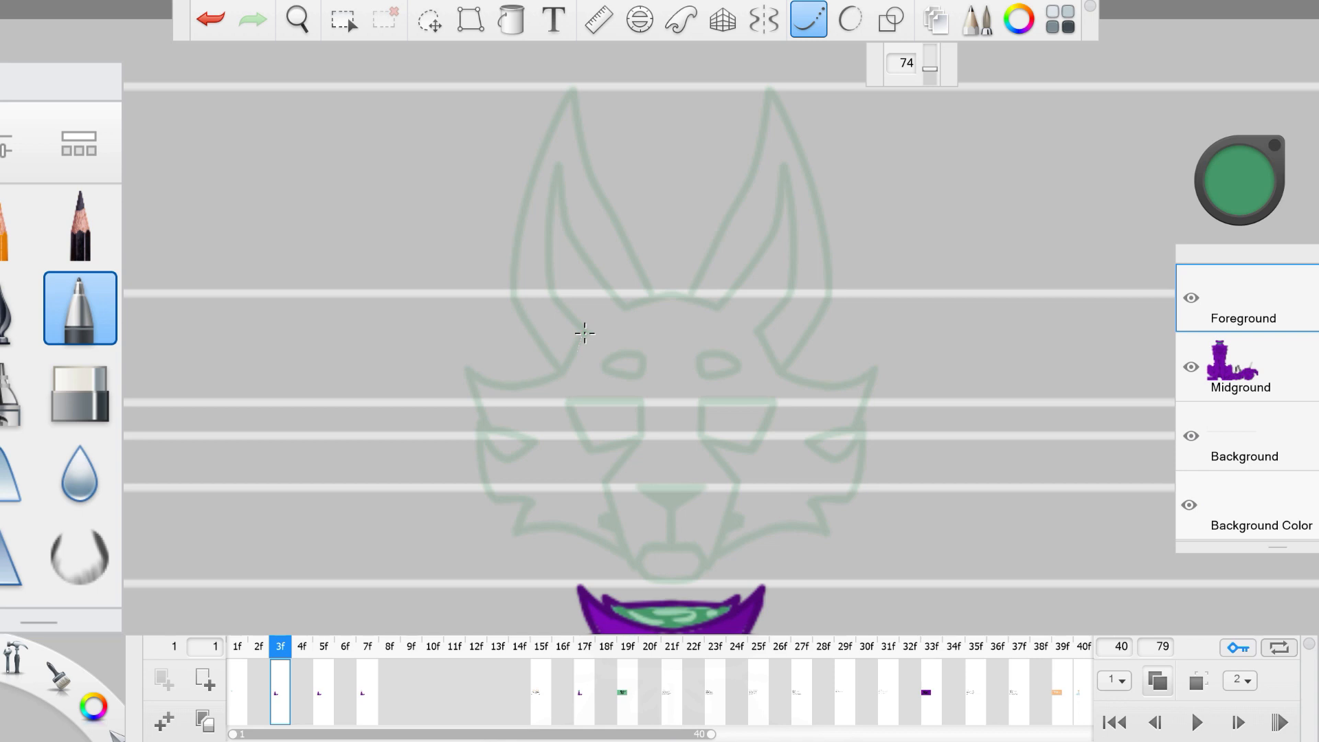
pyautogui.moveTo(441, 350)
pyautogui.mouseDown()
pyautogui.moveTo(511, 500)
pyautogui.moveTo(533, 502)
pyautogui.mouseUp()
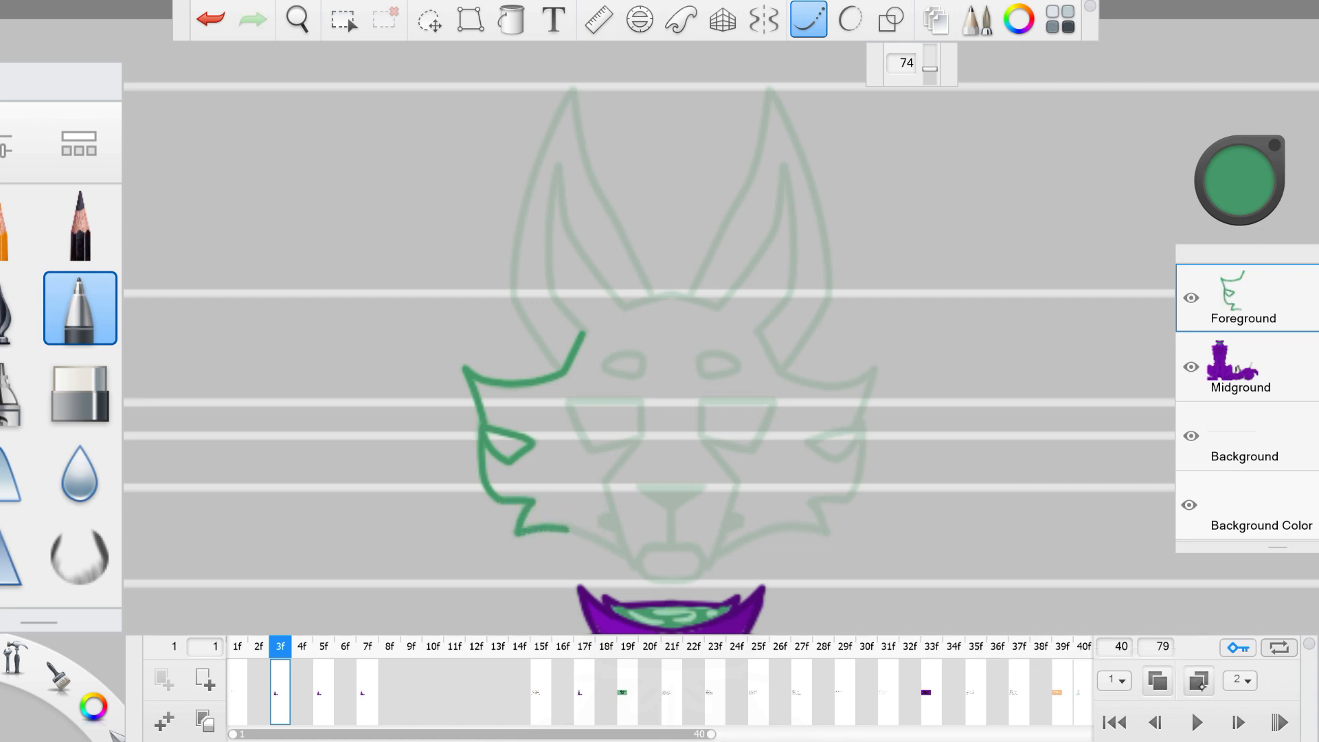
# Step: Lasso the traced left cheek and shift it slightly right toward the turned pose
pyautogui.click(429, 19)
pyautogui.moveTo(612, 330); pyautogui.dragTo(610, 371)
pyautogui.moveTo(973, 379); pyautogui.dragTo(985, 378)
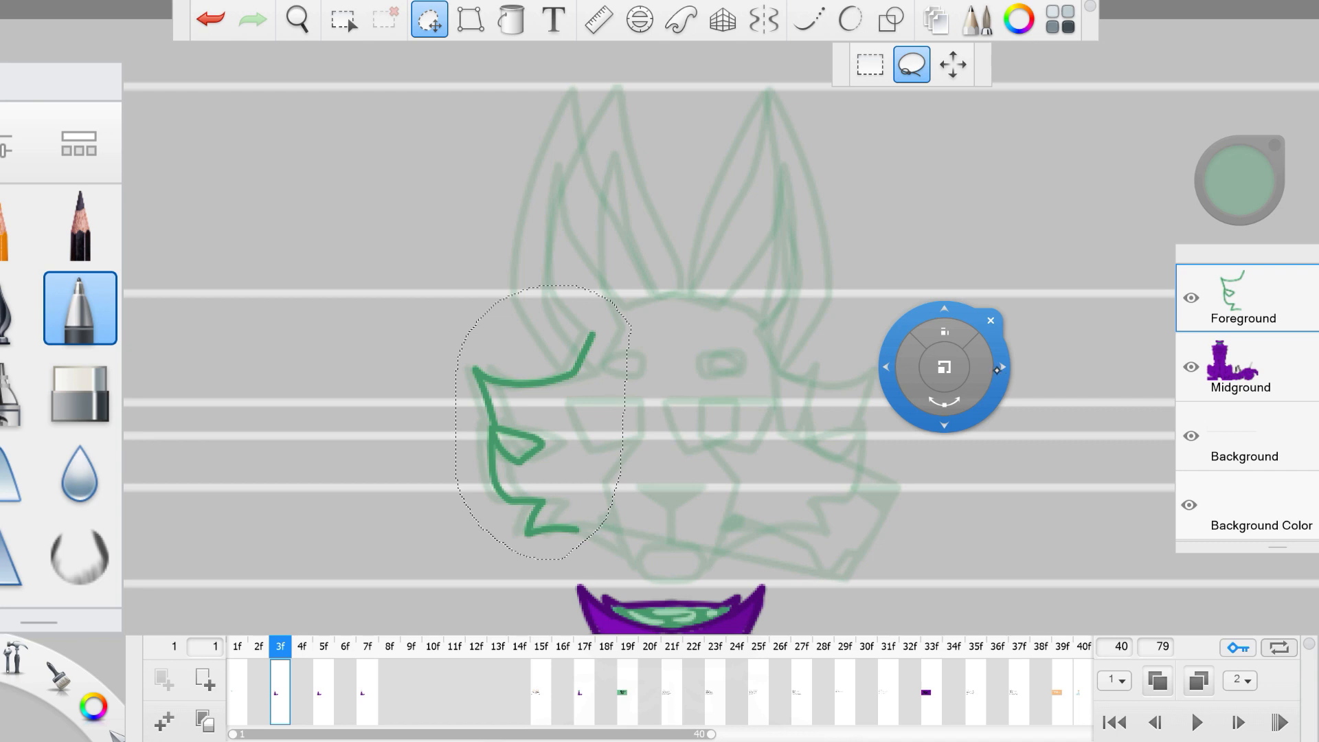
pyautogui.click(464, 17)
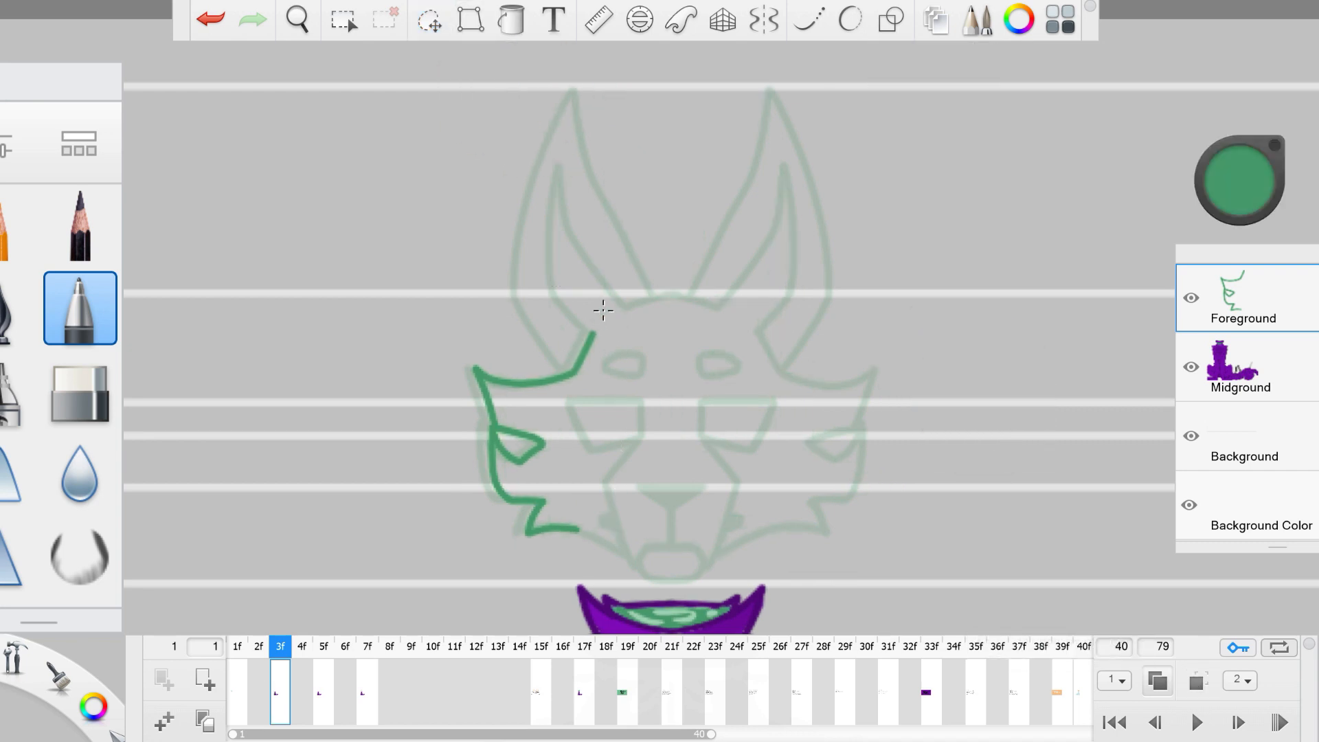
# Step: Trace the left eye and eyebrow on frame 3, then lasso them and shift them slightly right
pyautogui.click(808, 19)
pyautogui.moveTo(571, 400)
pyautogui.mouseDown()
pyautogui.moveTo(606, 474)
pyautogui.moveTo(639, 436)
pyautogui.mouseUp()
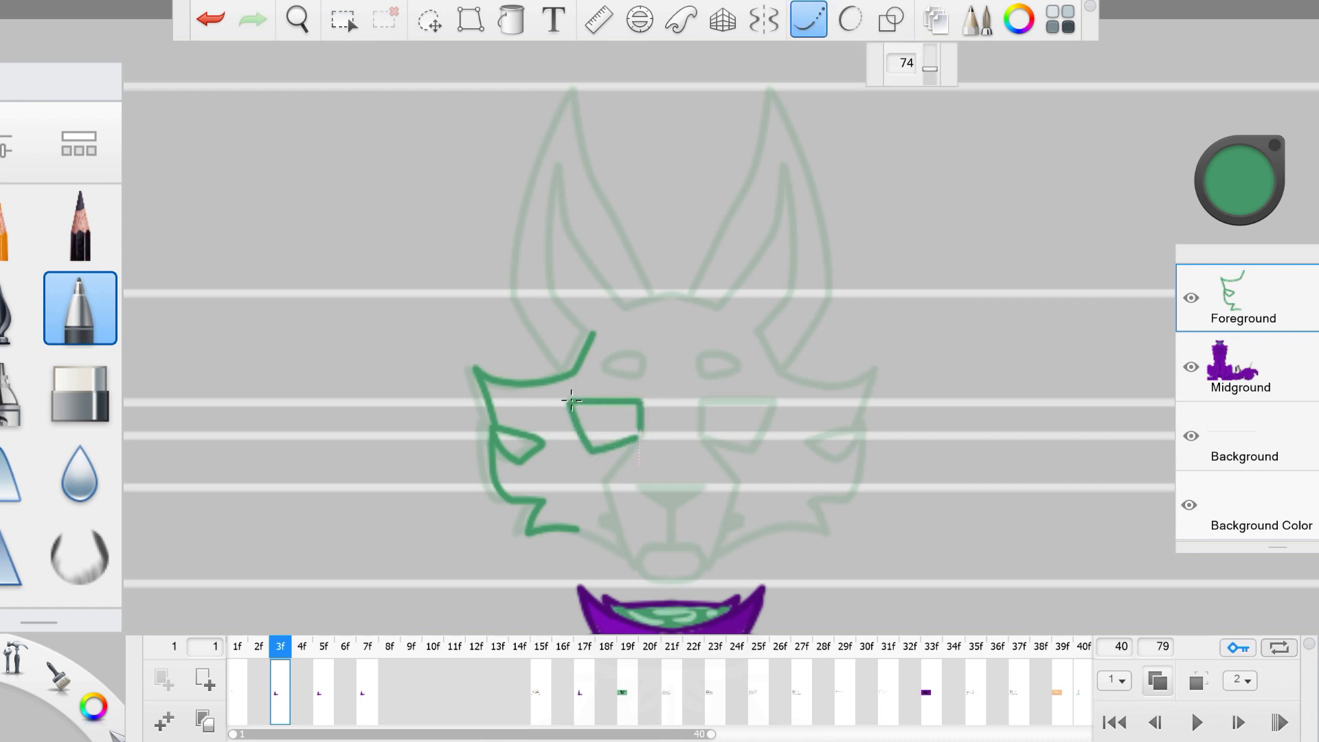
pyautogui.press('m')
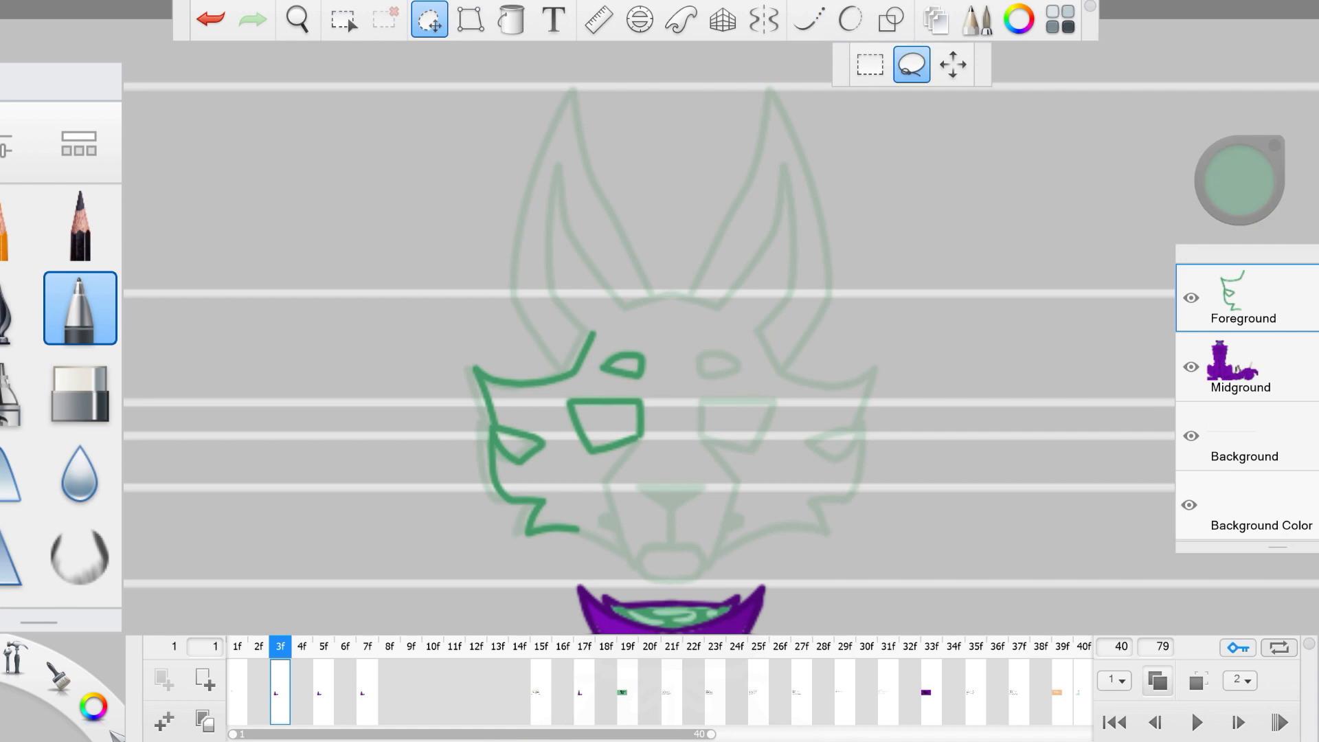
pyautogui.moveTo(670, 378)
pyautogui.mouseDown()
pyautogui.moveTo(584, 374)
pyautogui.moveTo(670, 384)
pyautogui.mouseUp()
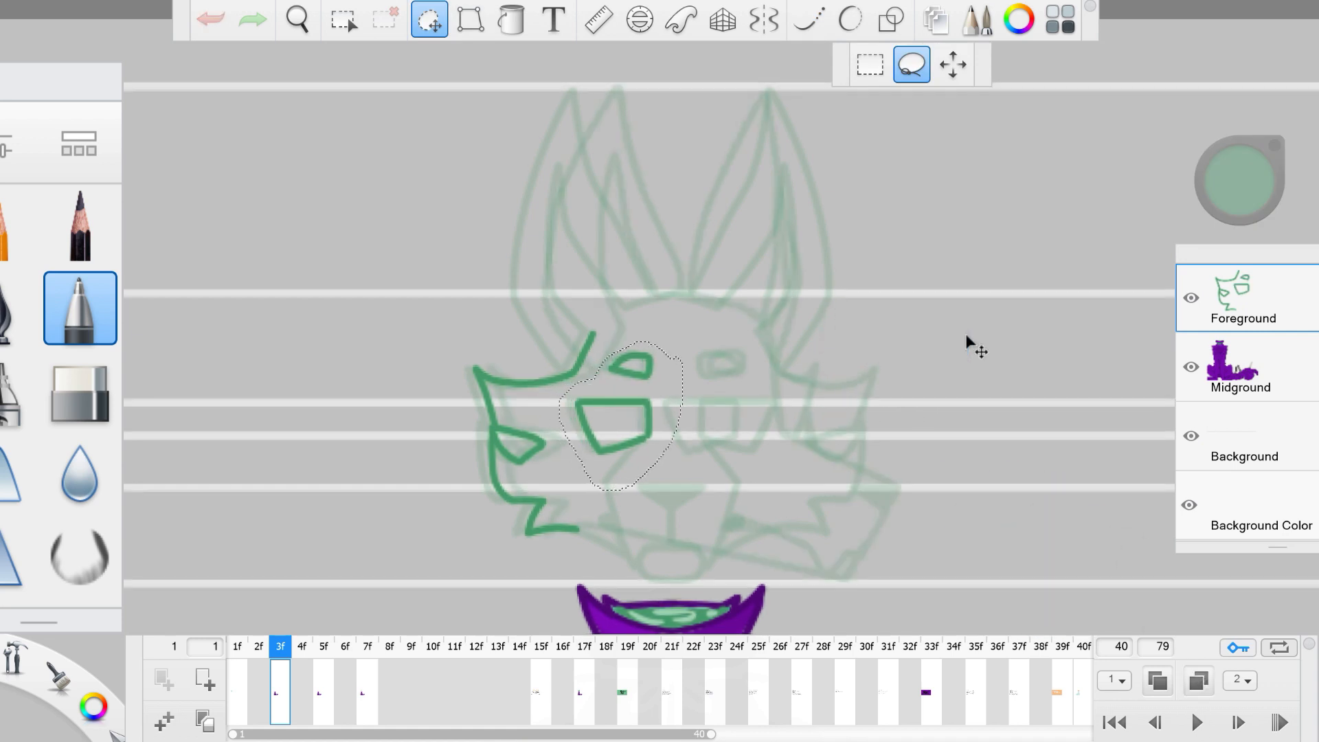
pyautogui.moveTo(966, 333); pyautogui.dragTo(980, 335)
pyautogui.press('Return')
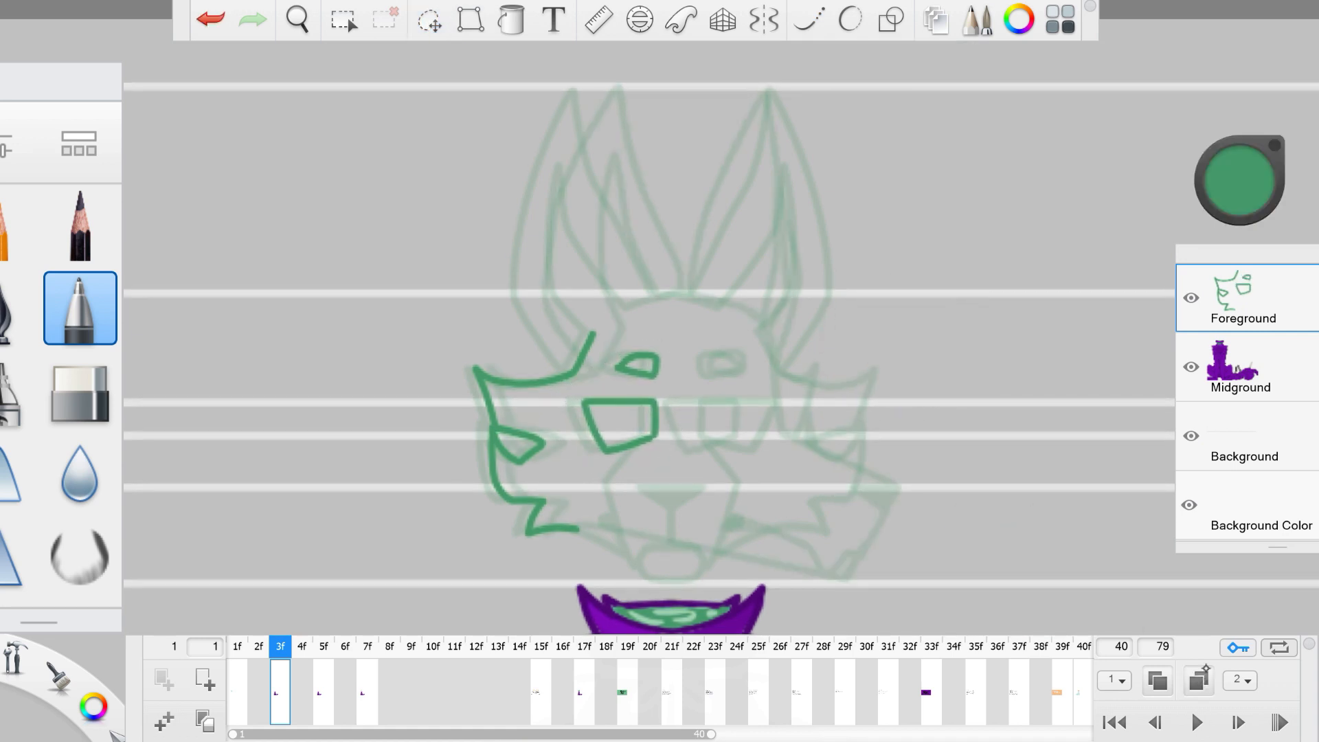
# Step: Draw a solid triangular nose on the nose guide line, midway between the front-facing and turned noses
pyautogui.click(1196, 680)
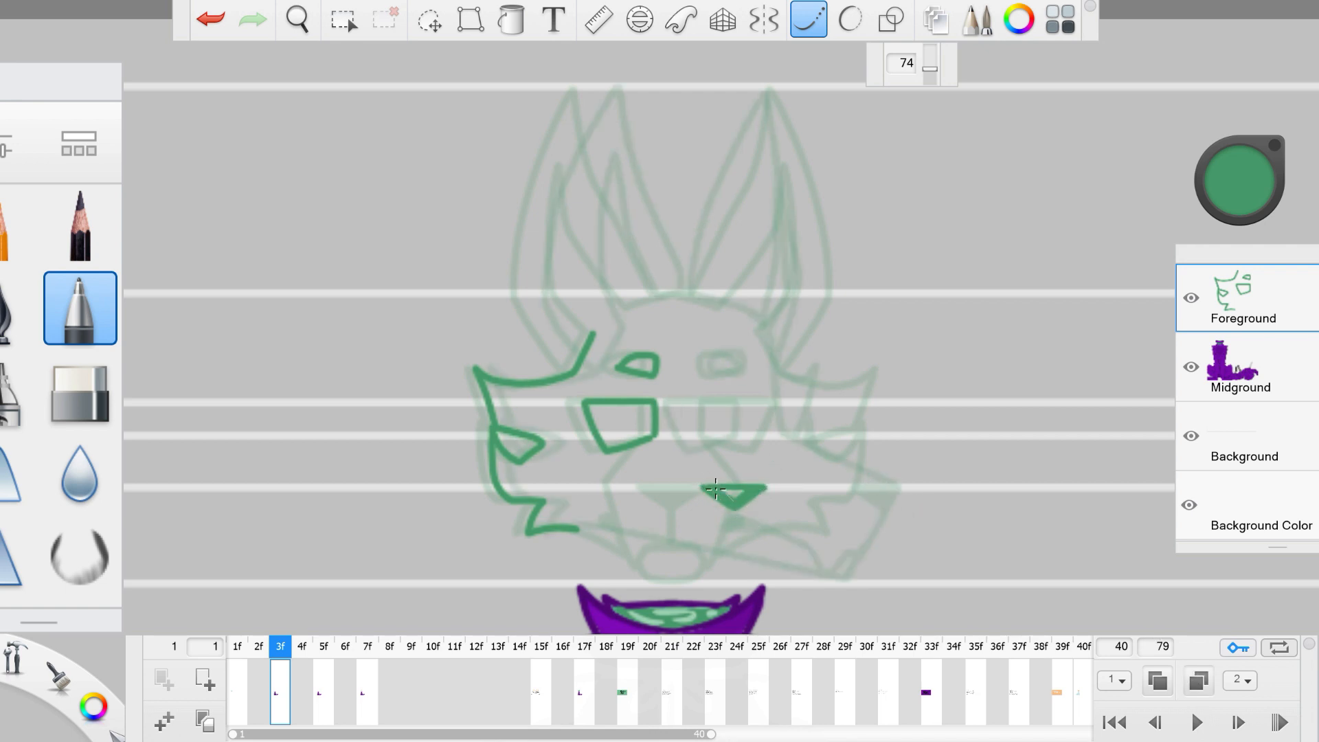
pyautogui.press('e')
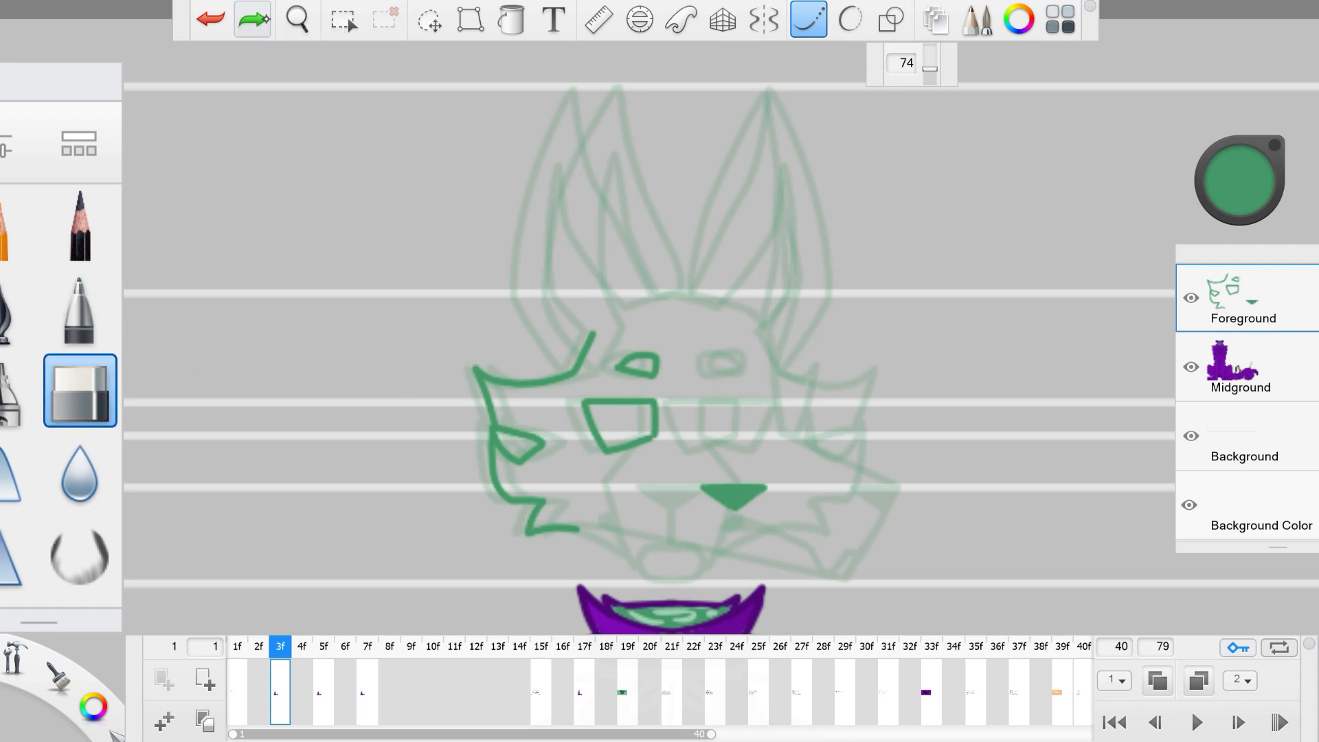
pyautogui.press('e')
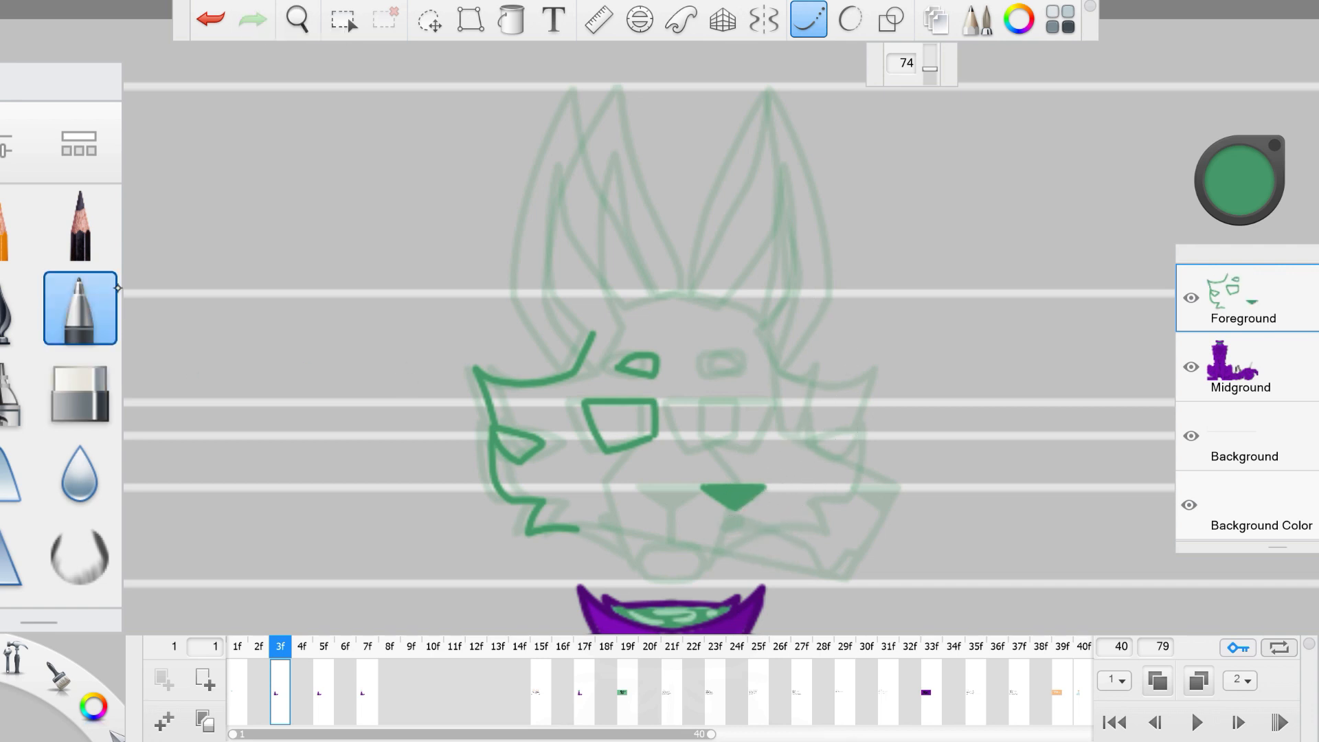
# Step: Draw straight lines from the left cheek down along the jaw, across the chin and up the front of the snout
pyautogui.click(875, 16)
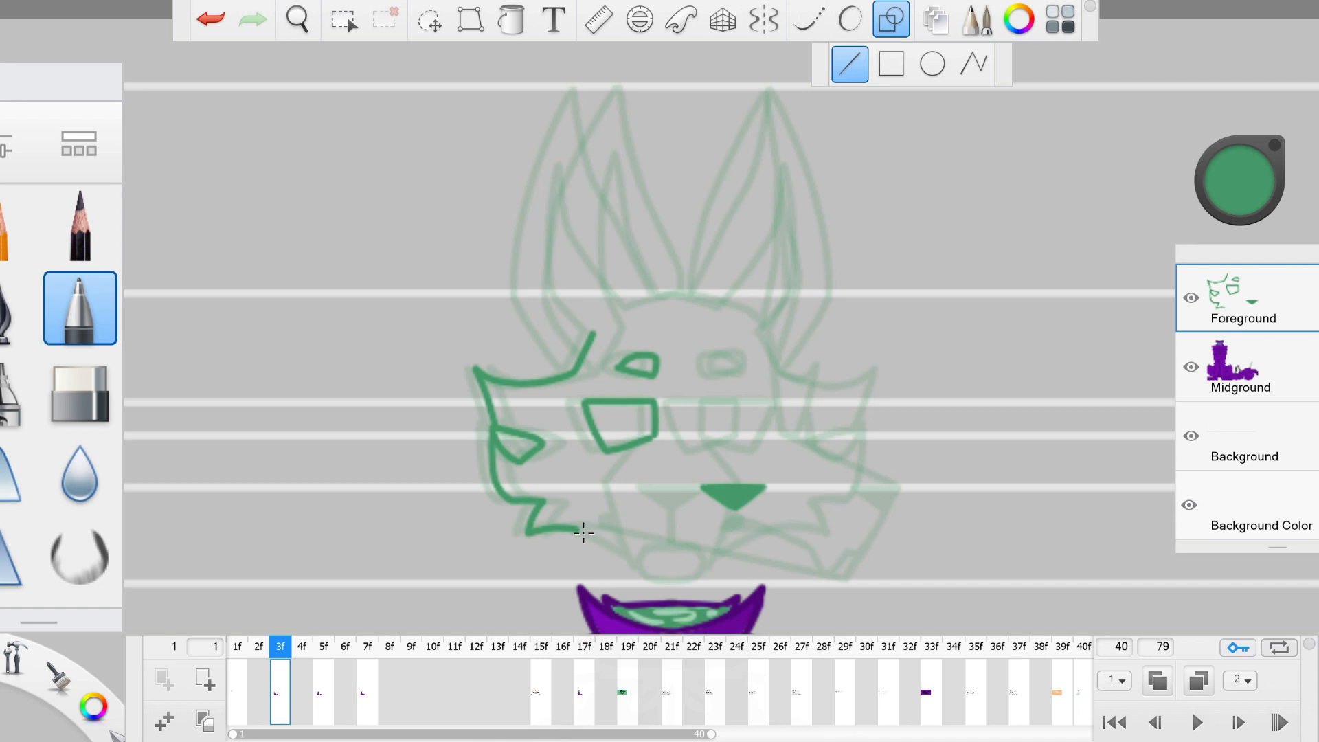
pyautogui.moveTo(579, 529); pyautogui.dragTo(714, 578)
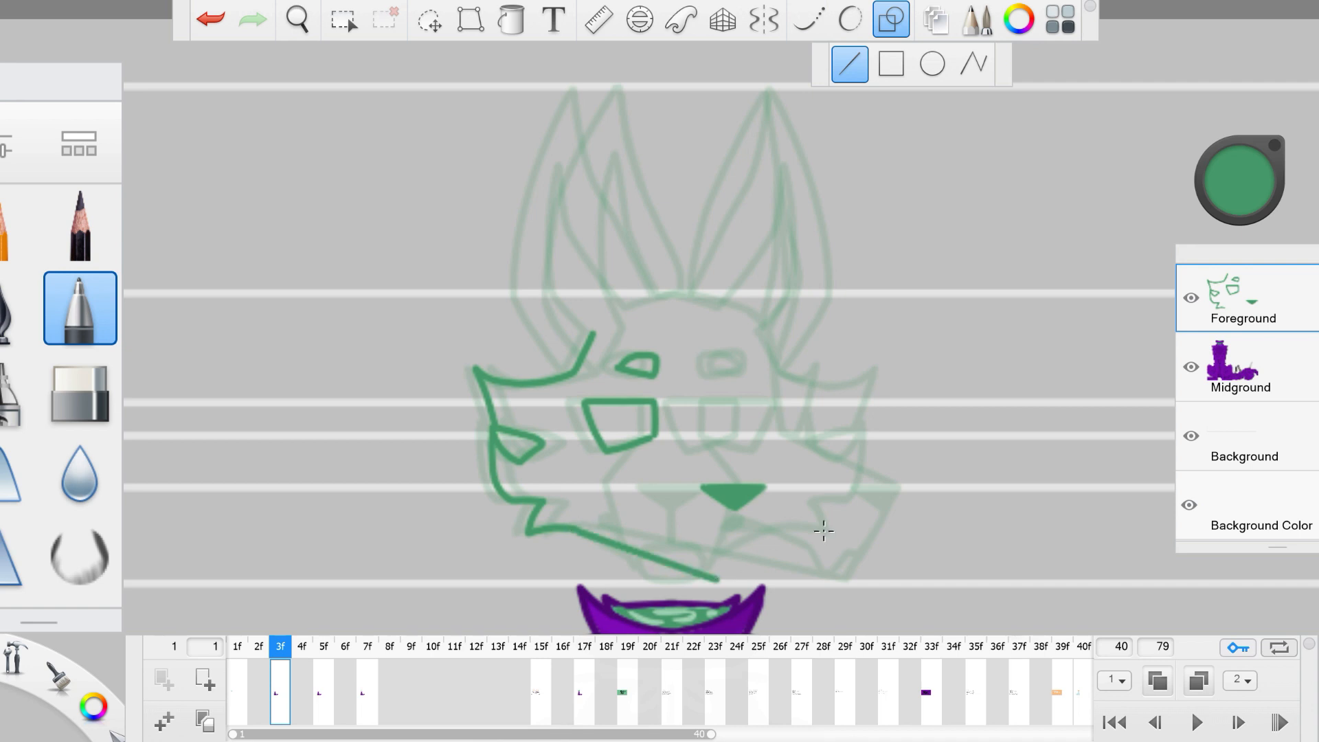
pyautogui.click(891, 19)
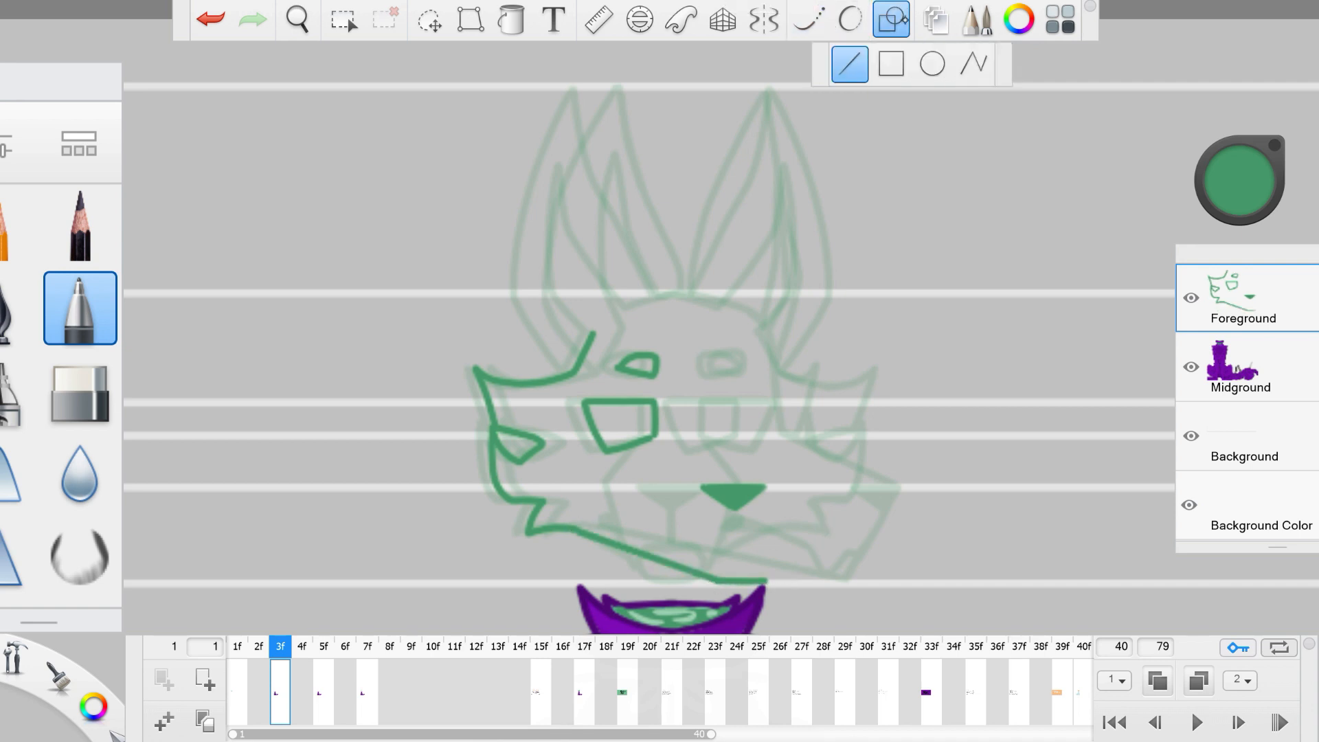
pyautogui.moveTo(765, 578); pyautogui.dragTo(764, 581)
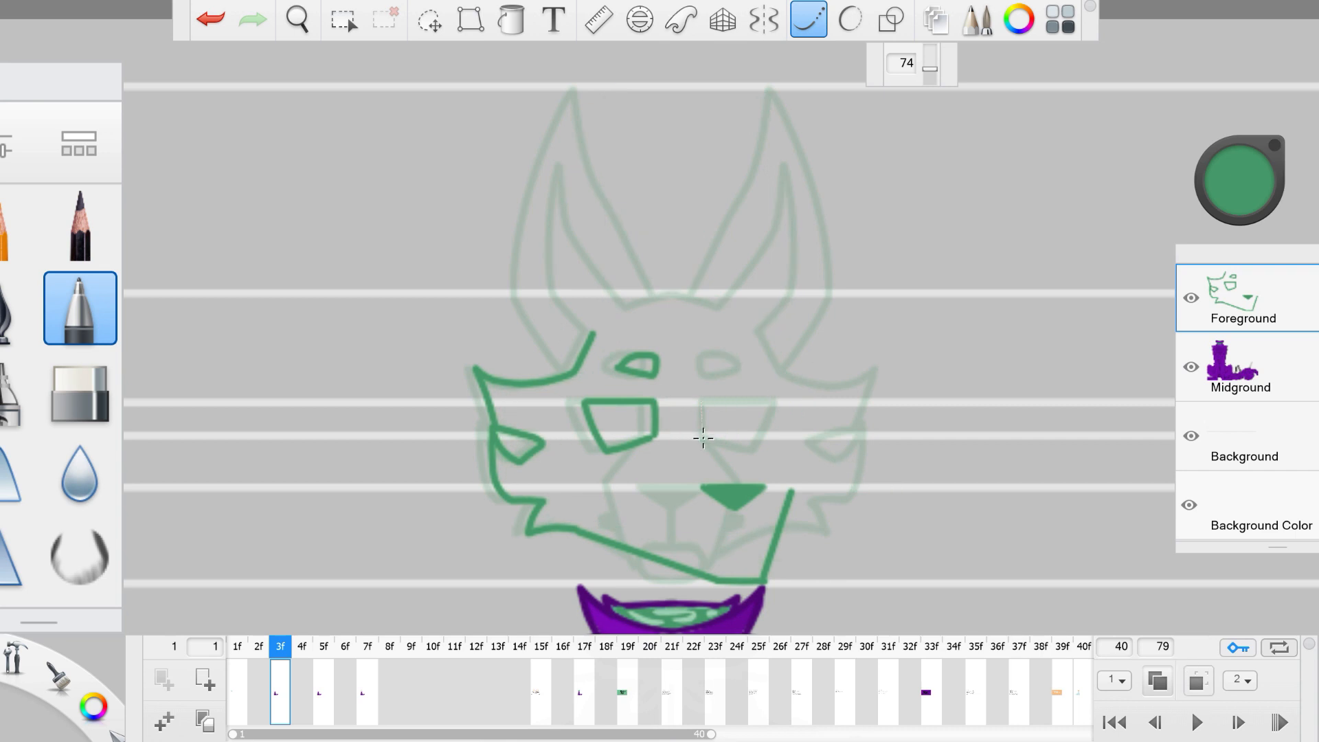
# Step: Trace the right eye and eyebrow on frame 3, then lasso them and shift them slightly right
pyautogui.moveTo(704, 440)
pyautogui.mouseDown()
pyautogui.moveTo(785, 456)
pyautogui.moveTo(773, 402)
pyautogui.mouseUp()
pyautogui.moveTo(699, 357)
pyautogui.mouseDown()
pyautogui.moveTo(705, 377)
pyautogui.moveTo(740, 367)
pyautogui.moveTo(756, 330)
pyautogui.mouseUp()
pyautogui.press('l')
pyautogui.moveTo(954, 430); pyautogui.dragTo(1051, 447)
pyautogui.moveTo(1039, 379); pyautogui.dragTo(1028, 378)
pyautogui.click(431, 19)
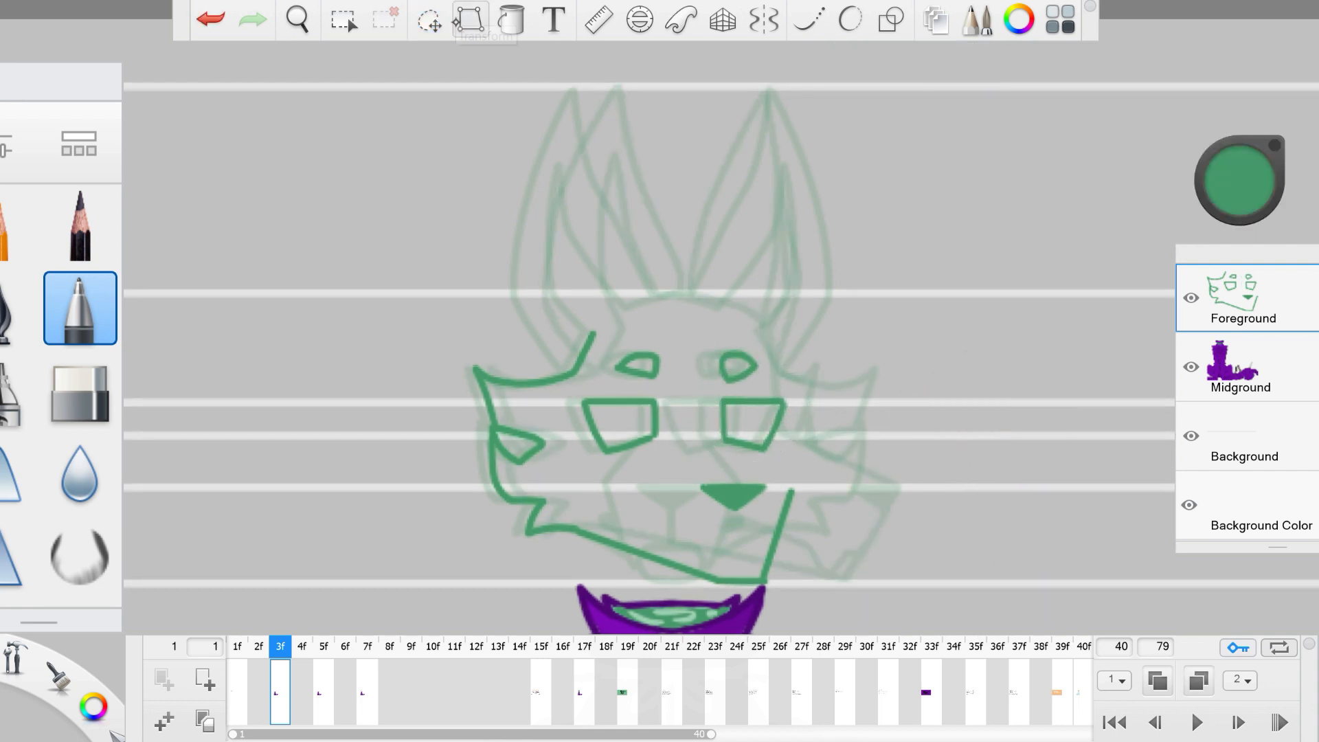
# Step: Connect the right eye to the snout tip with a bridge line and move the nose slightly right
pyautogui.press('l')
pyautogui.moveTo(726, 469); pyautogui.dragTo(721, 465)
pyautogui.moveTo(849, 449); pyautogui.dragTo(858, 450)
pyautogui.click(809, 20)
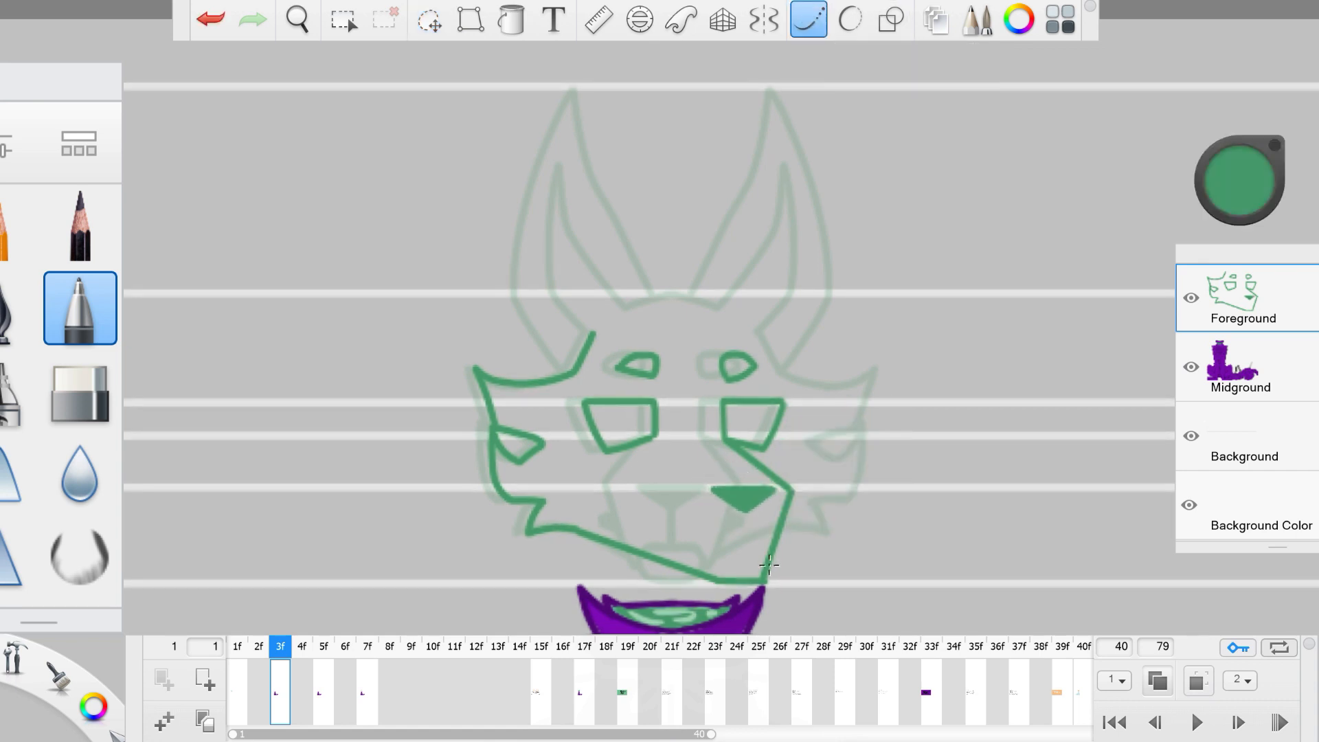
# Step: Refine the front edge of the snout and draw the line below the nose with the top edge of the chin
pyautogui.moveTo(766, 575); pyautogui.dragTo(795, 496)
pyautogui.click(80, 391)
pyautogui.hotkey('ctrl', 'z')
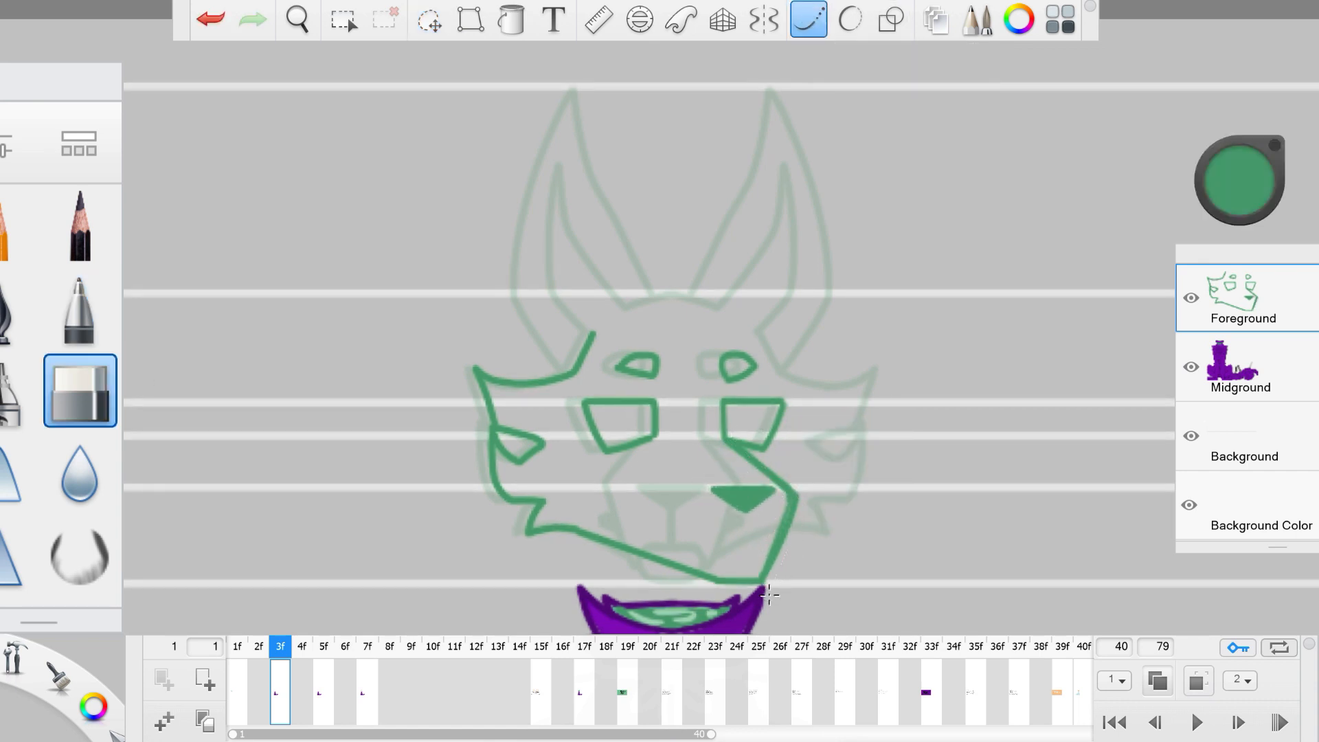
pyautogui.click(79, 308)
pyautogui.press('e')
pyautogui.moveTo(747, 557); pyautogui.dragTo(711, 551)
pyautogui.press('e')
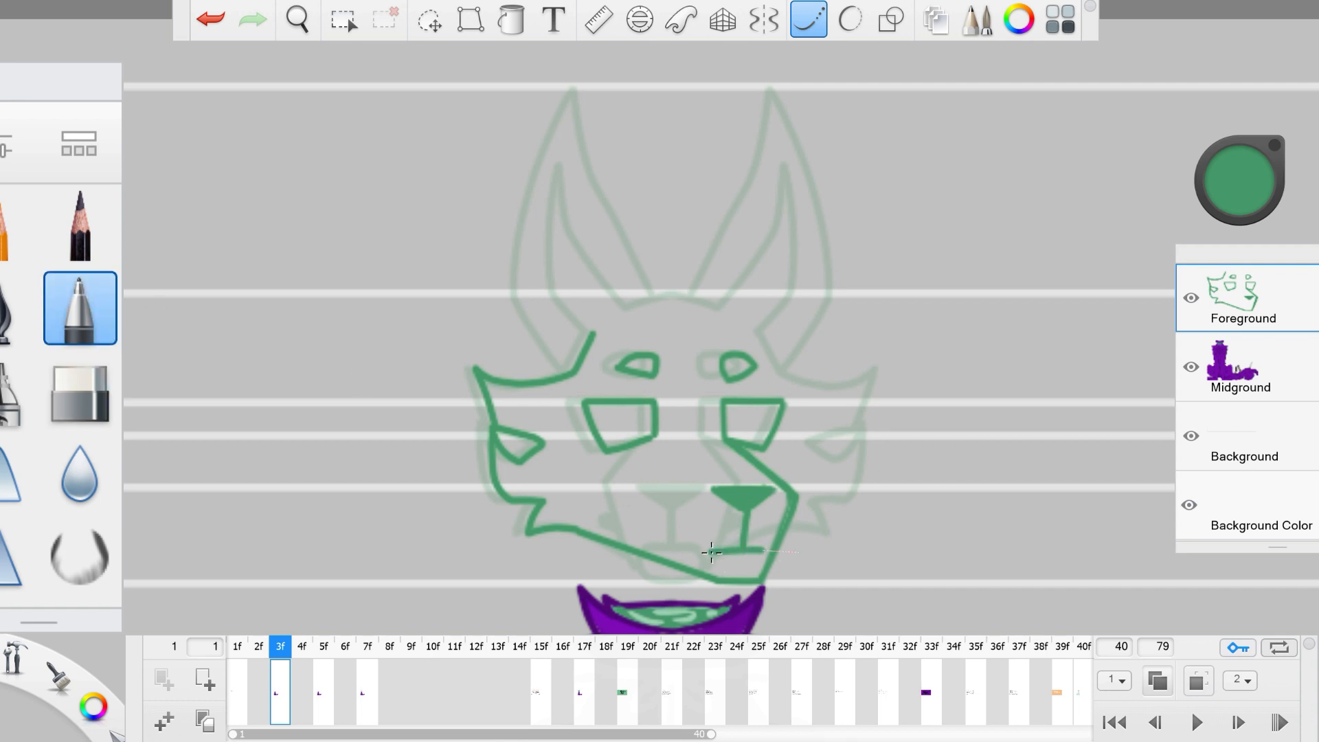
# Step: Lasso the outer edge of the right eye and shift it slightly left to narrow the eye
pyautogui.click(1198, 680)
pyautogui.press('e')
pyautogui.click(430, 19)
pyautogui.moveTo(789, 377); pyautogui.dragTo(784, 386)
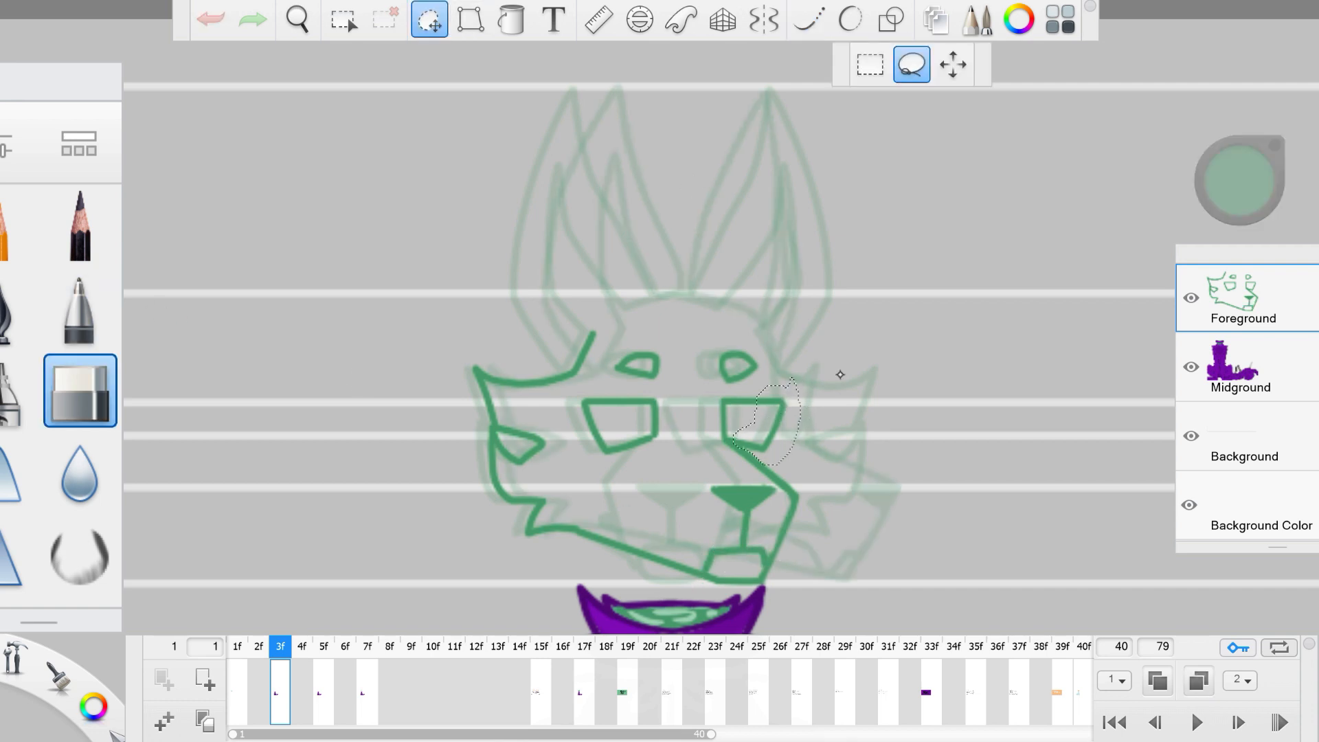
pyautogui.moveTo(932, 431); pyautogui.dragTo(926, 432)
# Step: Draw the muzzle line down from the left eye and the mouth line curving left from the chin
pyautogui.click(80, 308)
pyautogui.moveTo(657, 444); pyautogui.dragTo(663, 529)
pyautogui.moveTo(702, 570)
pyautogui.mouseDown()
pyautogui.moveTo(661, 535)
pyautogui.moveTo(685, 510)
pyautogui.moveTo(646, 539)
pyautogui.mouseUp()
pyautogui.press('e')
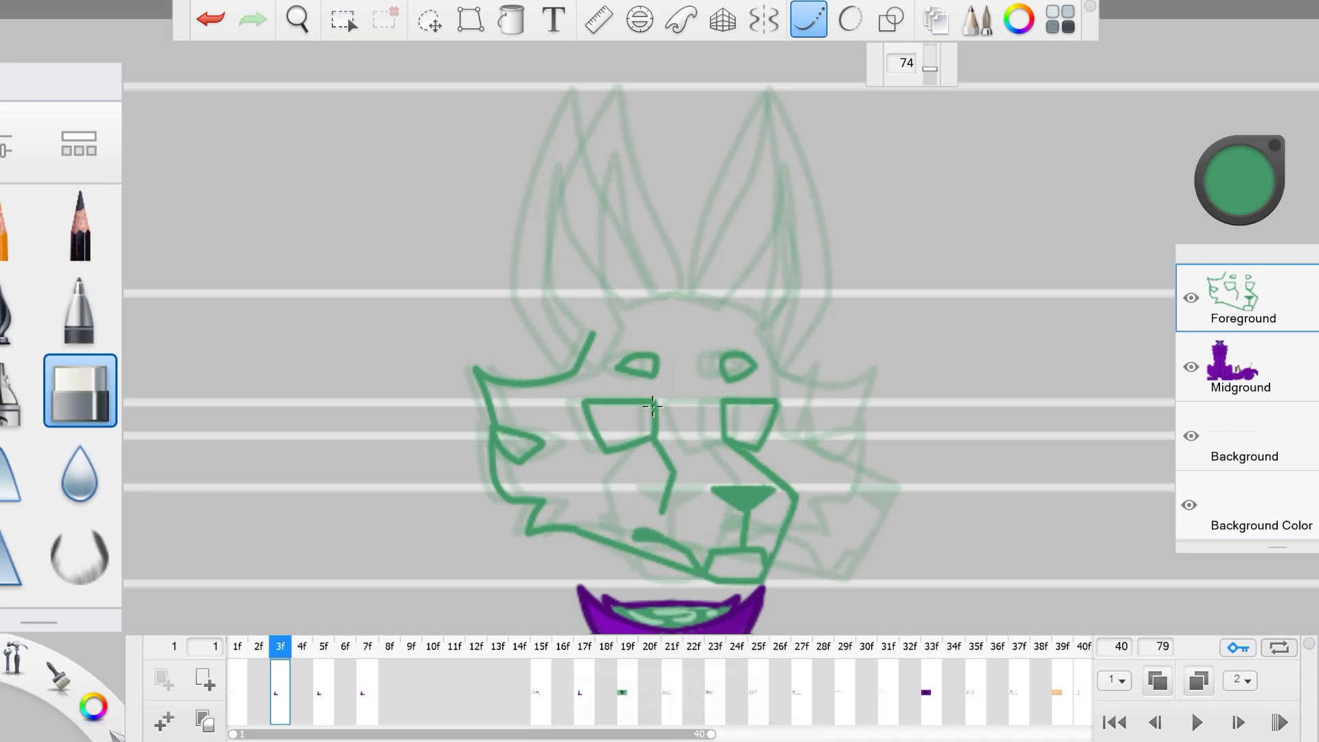
pyautogui.press('e')
# Step: Draw the right cheek fur with its marking behind the snout on frame 3
pyautogui.moveTo(782, 372)
pyautogui.mouseDown()
pyautogui.moveTo(857, 368)
pyautogui.moveTo(837, 421)
pyautogui.moveTo(795, 436)
pyautogui.moveTo(850, 470)
pyautogui.moveTo(801, 505)
pyautogui.mouseUp()
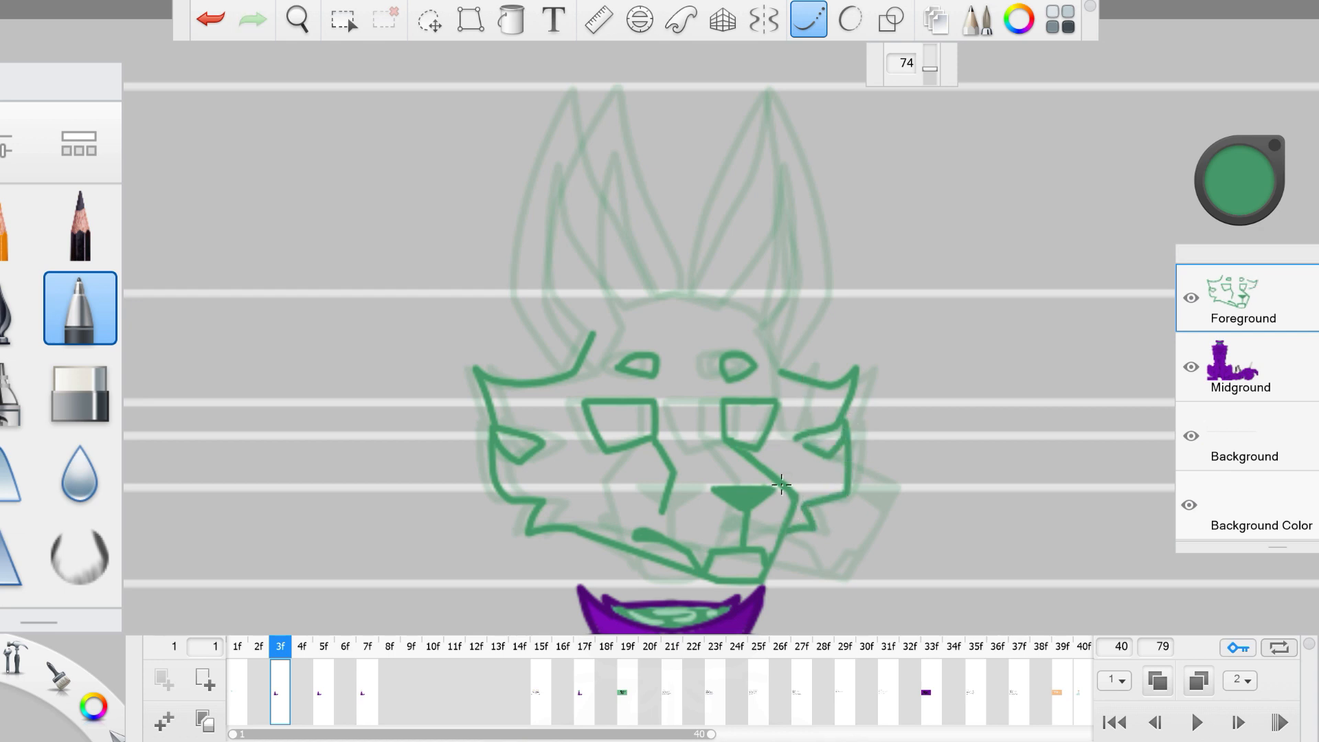
pyautogui.press('e')
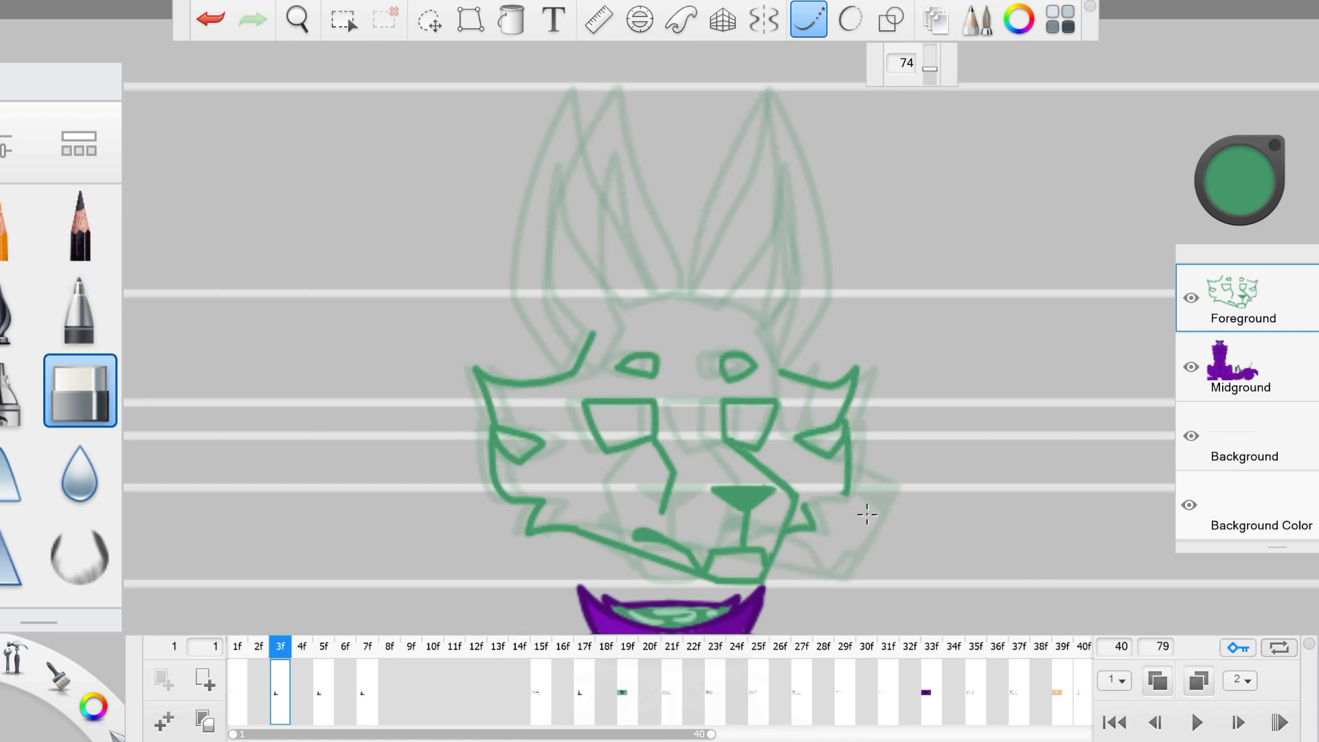
pyautogui.press('e')
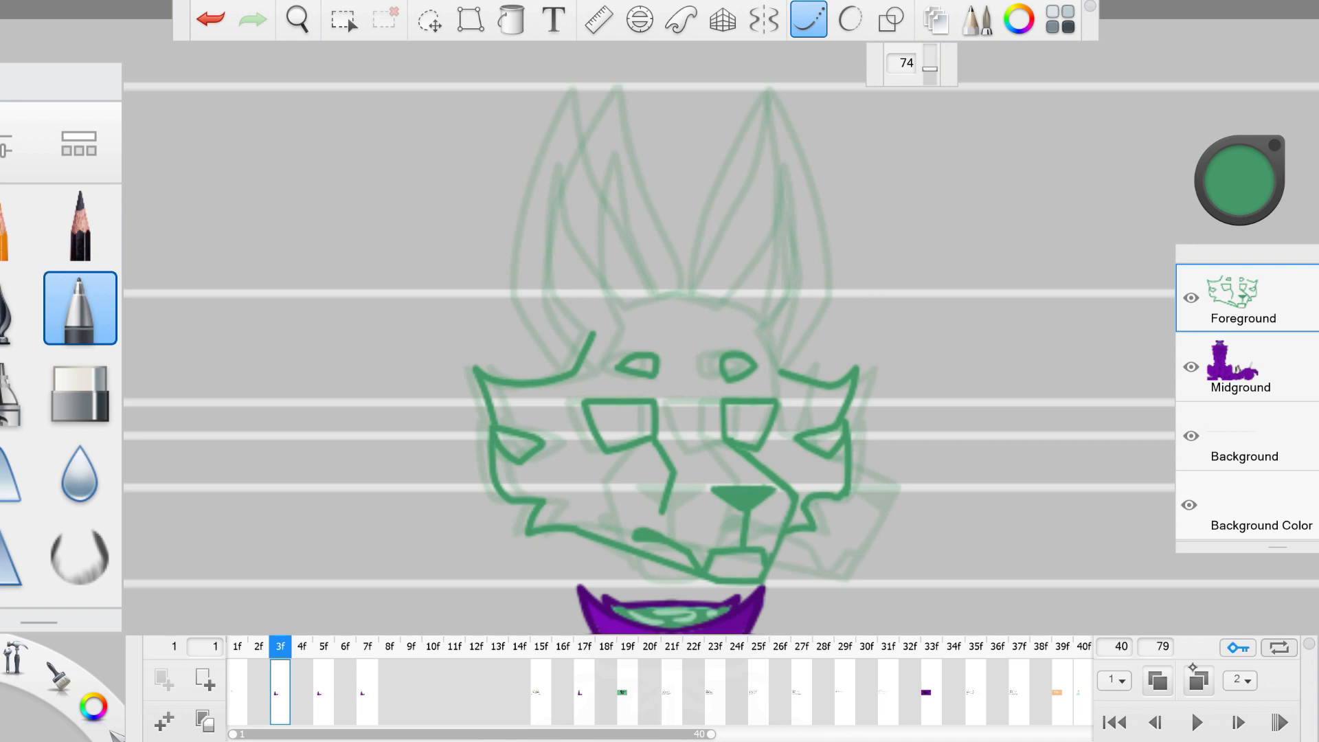
# Step: Draw the top of the head and the left ear with its inner line, positioned between the two ghosted poses
pyautogui.moveTo(637, 296)
pyautogui.mouseDown()
pyautogui.moveTo(690, 293)
pyautogui.moveTo(732, 314)
pyautogui.mouseUp()
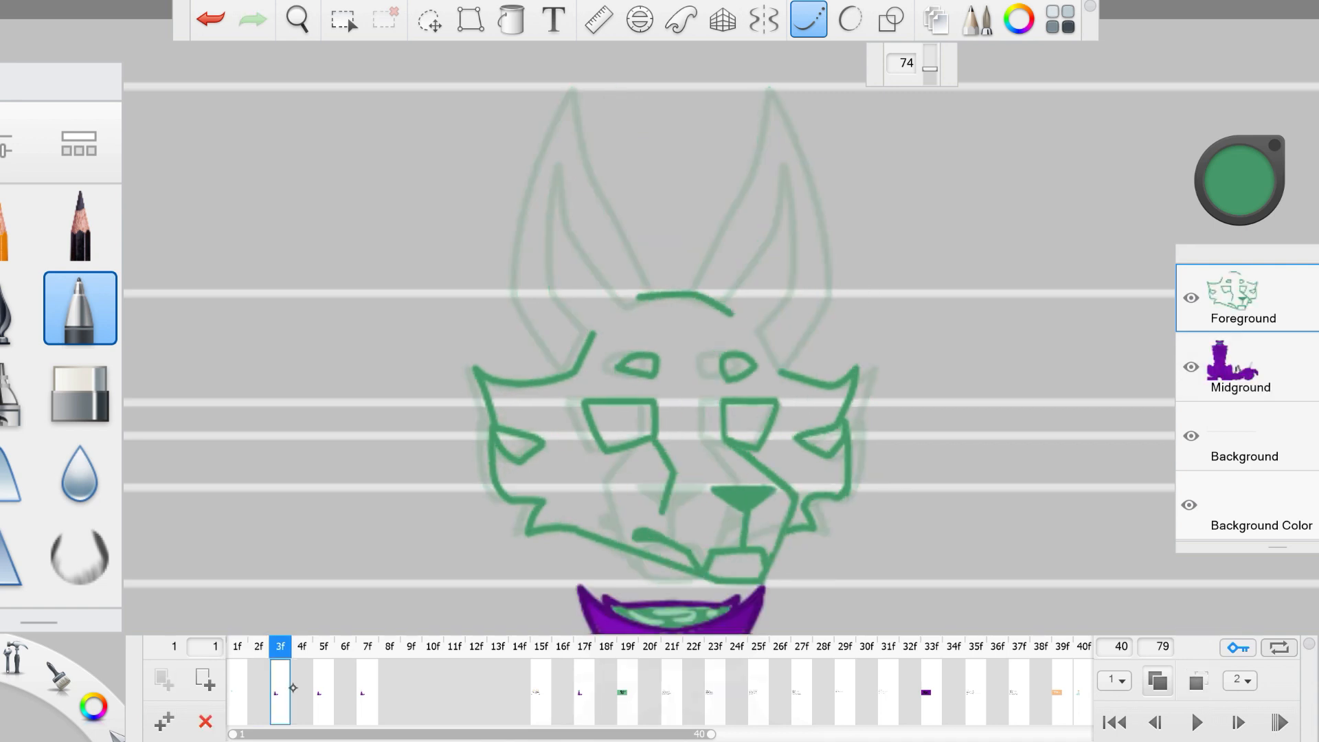
pyautogui.click(1197, 680)
pyautogui.moveTo(573, 374)
pyautogui.mouseDown()
pyautogui.moveTo(520, 295)
pyautogui.moveTo(549, 141)
pyautogui.moveTo(586, 85)
pyautogui.mouseUp()
pyautogui.moveTo(659, 285); pyautogui.dragTo(586, 85)
pyautogui.moveTo(640, 297)
pyautogui.mouseDown()
pyautogui.moveTo(578, 156)
pyautogui.moveTo(592, 335)
pyautogui.mouseUp()
pyautogui.click(80, 394)
pyautogui.moveTo(613, 265)
pyautogui.mouseDown()
pyautogui.moveTo(606, 241)
pyautogui.moveTo(627, 302)
pyautogui.mouseUp()
pyautogui.click(80, 308)
pyautogui.moveTo(627, 302); pyautogui.dragTo(591, 224)
# Step: Draw the right ear with its inner line between the ghosted poses on frame 3
pyautogui.click(1197, 679)
pyautogui.click(1197, 680)
pyautogui.moveTo(689, 289)
pyautogui.mouseDown()
pyautogui.moveTo(730, 188)
pyautogui.moveTo(780, 120)
pyautogui.moveTo(781, 364)
pyautogui.mouseUp()
pyautogui.moveTo(734, 313)
pyautogui.mouseDown()
pyautogui.moveTo(783, 163)
pyautogui.moveTo(768, 341)
pyautogui.mouseUp()
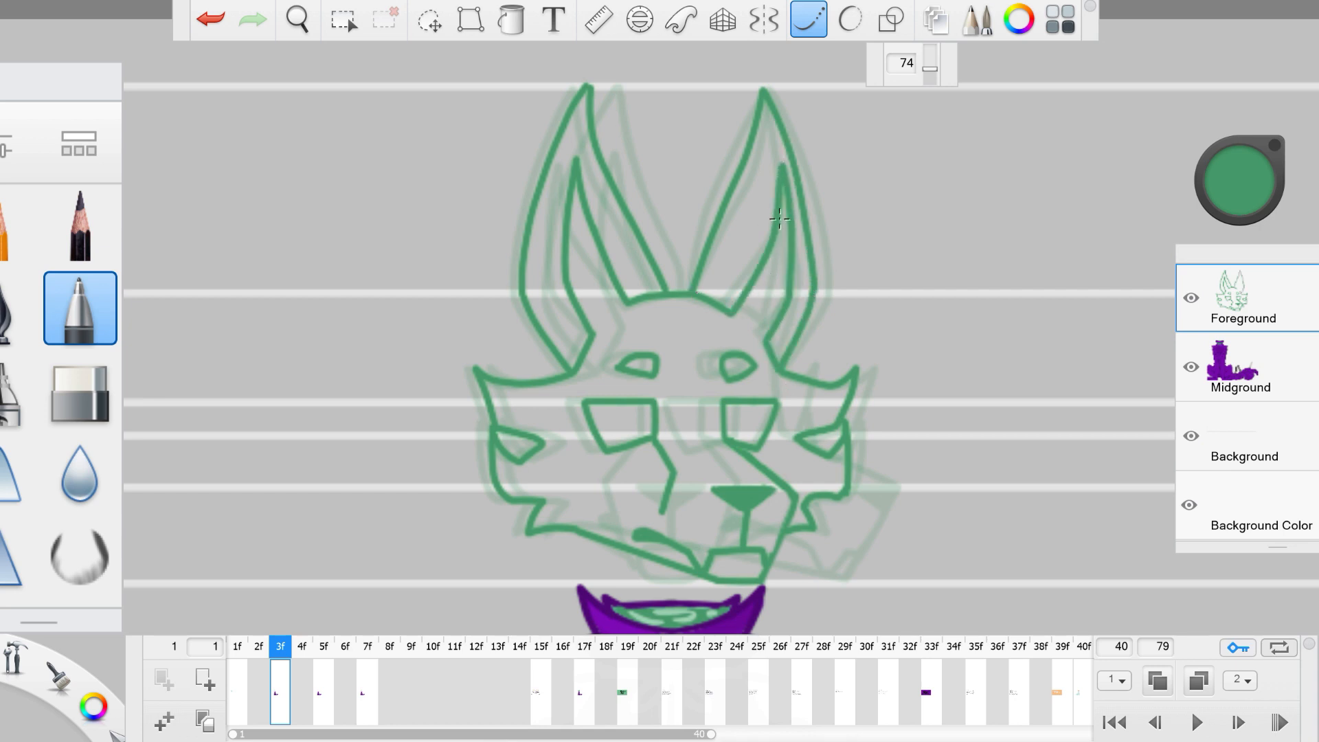
# Step: Clean up the base of the left inner ear and turn off onion skinning to review the drawing
pyautogui.click(1197, 680)
pyautogui.click(79, 394)
pyautogui.moveTo(653, 287); pyautogui.dragTo(627, 295)
pyautogui.click(79, 308)
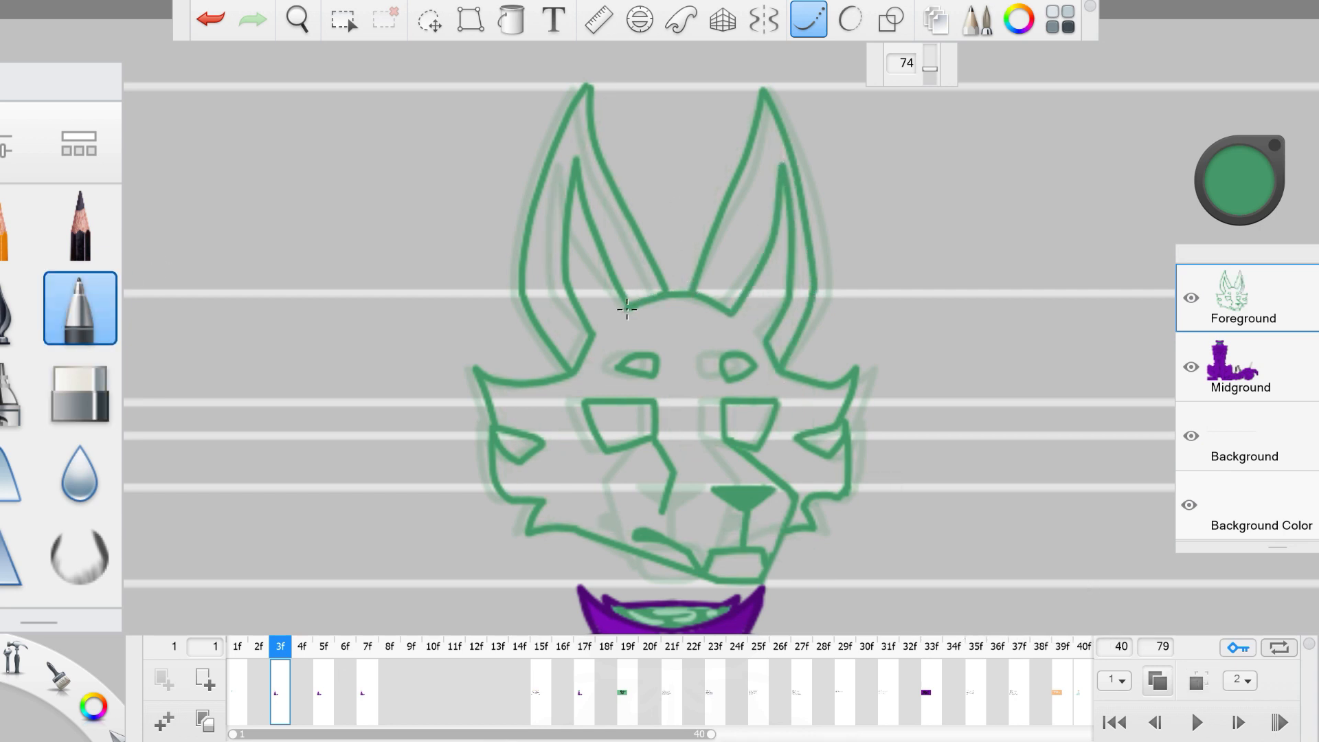
pyautogui.hotkey('ctrl', 'z')
pyautogui.click(1157, 680)
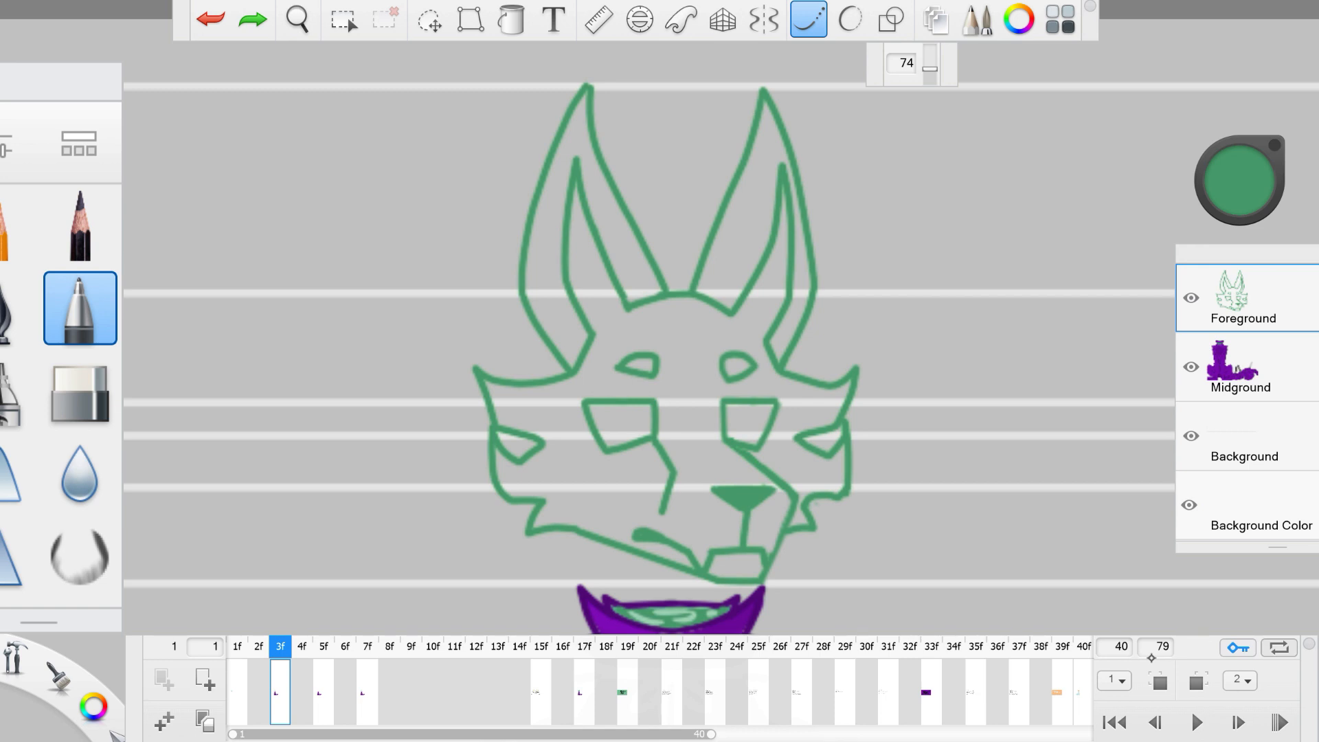
# Step: Duplicate the frame 3 keyframe to frame 4 and erase the copied head from the Foreground layer
pyautogui.click(204, 720)
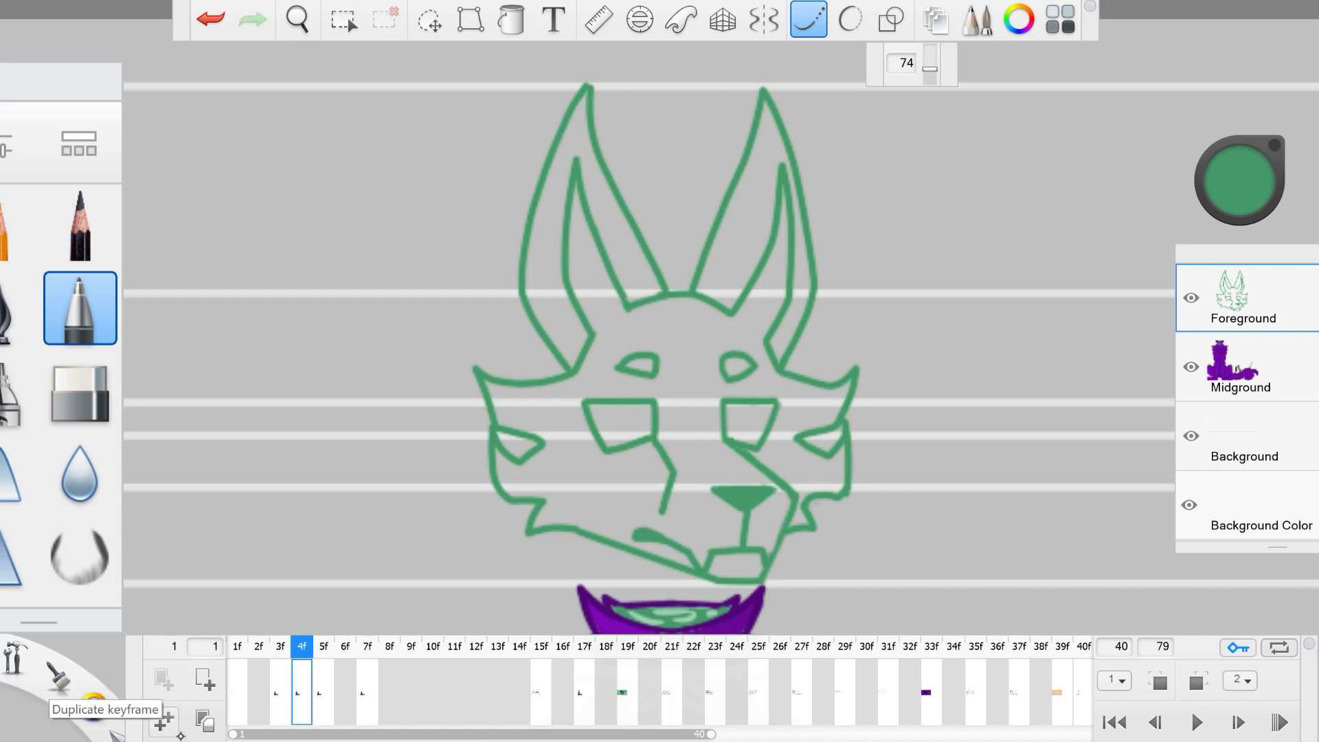
pyautogui.click(80, 391)
pyautogui.moveTo(612, 81)
pyautogui.mouseDown()
pyautogui.moveTo(776, 189)
pyautogui.moveTo(790, 543)
pyautogui.mouseUp()
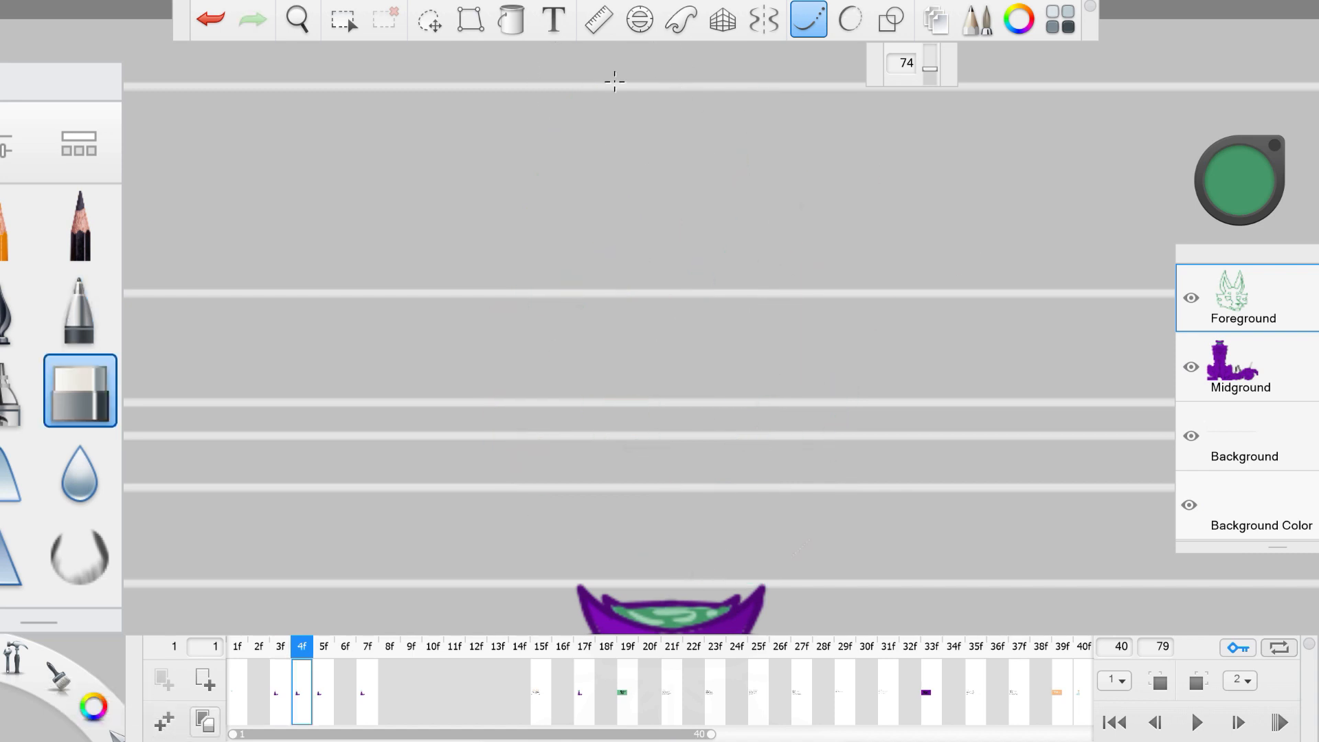
# Step: Turn on onion skinning for the previous frame only and hide the Background guide lines
pyautogui.click(1159, 680)
pyautogui.click(80, 307)
pyautogui.click(1191, 437)
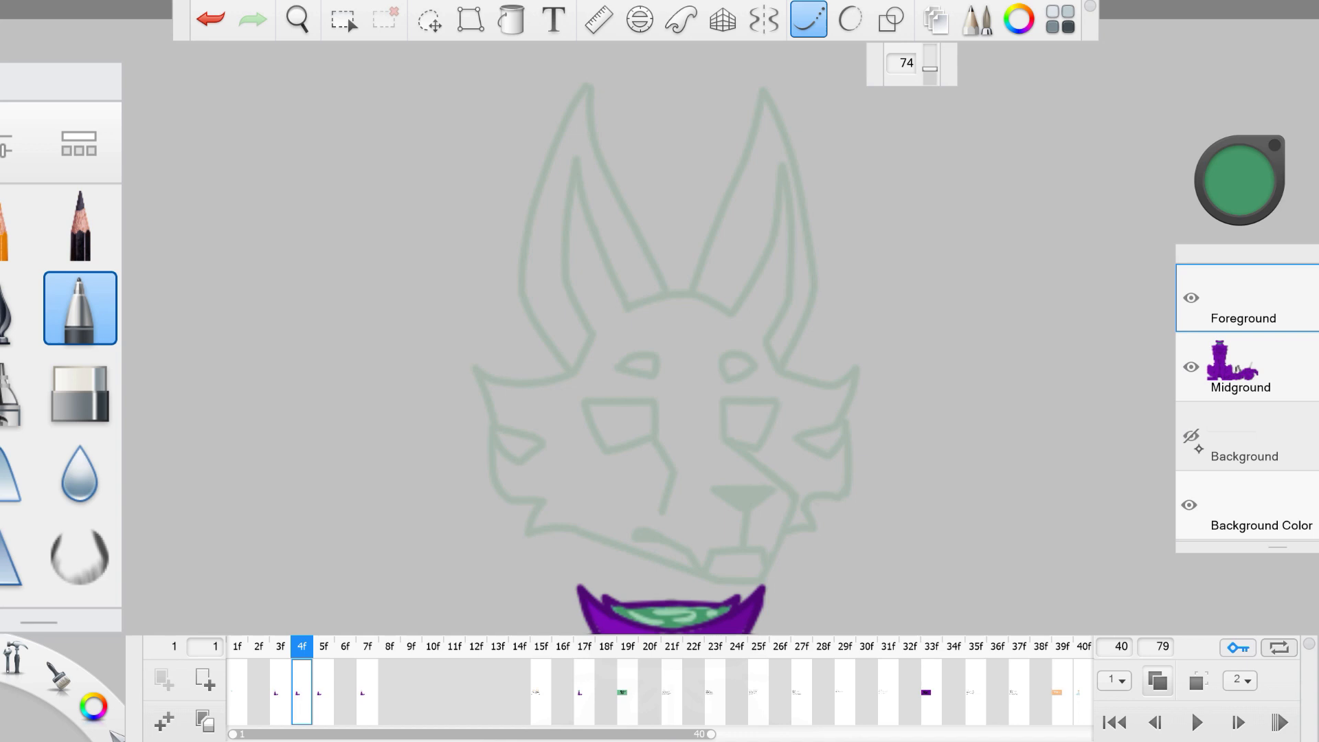
# Step: Trace both cheeks, the jaw and the snout outline on frame 4, bringing the right cheek slightly inward
pyautogui.moveTo(577, 374)
pyautogui.mouseDown()
pyautogui.moveTo(497, 427)
pyautogui.moveTo(543, 441)
pyautogui.moveTo(493, 428)
pyautogui.moveTo(570, 529)
pyautogui.mouseUp()
pyautogui.moveTo(769, 342)
pyautogui.mouseDown()
pyautogui.moveTo(783, 372)
pyautogui.moveTo(848, 362)
pyautogui.moveTo(800, 438)
pyautogui.moveTo(792, 423)
pyautogui.moveTo(814, 525)
pyautogui.mouseUp()
pyautogui.moveTo(573, 529)
pyautogui.mouseDown()
pyautogui.moveTo(713, 580)
pyautogui.moveTo(729, 439)
pyautogui.mouseUp()
# Step: Trace the left eye and eyebrow on frame 4, then lasso them and shift them slightly right
pyautogui.moveTo(618, 369)
pyautogui.mouseDown()
pyautogui.moveTo(649, 354)
pyautogui.moveTo(618, 369)
pyautogui.mouseUp()
pyautogui.moveTo(658, 404)
pyautogui.mouseDown()
pyautogui.moveTo(584, 401)
pyautogui.moveTo(657, 406)
pyautogui.mouseUp()
pyautogui.click(430, 20)
pyautogui.moveTo(676, 323); pyautogui.dragTo(669, 320)
pyautogui.moveTo(804, 413); pyautogui.dragTo(812, 412)
# Step: Draw the right eye and the solid nose over the frame 3 ghost
pyautogui.click(808, 19)
pyautogui.moveTo(725, 398); pyautogui.dragTo(731, 439)
pyautogui.click(80, 390)
pyautogui.click(110, 289)
pyautogui.moveTo(714, 489)
pyautogui.mouseDown()
pyautogui.moveTo(781, 487)
pyautogui.moveTo(729, 489)
pyautogui.mouseUp()
# Step: Draw the mouth line curving left from the chin on frame 4, undoing the unwanted strokes
pyautogui.click(81, 390)
pyautogui.moveTo(712, 553)
pyautogui.mouseDown()
pyautogui.moveTo(759, 554)
pyautogui.moveTo(706, 579)
pyautogui.moveTo(638, 531)
pyautogui.mouseUp()
pyautogui.click(81, 308)
pyautogui.hotkey('ctrl', 'z')
pyautogui.hotkey('ctrl', 'z')
pyautogui.click(81, 390)
pyautogui.hotkey('ctrl', 'z')
pyautogui.click(80, 308)
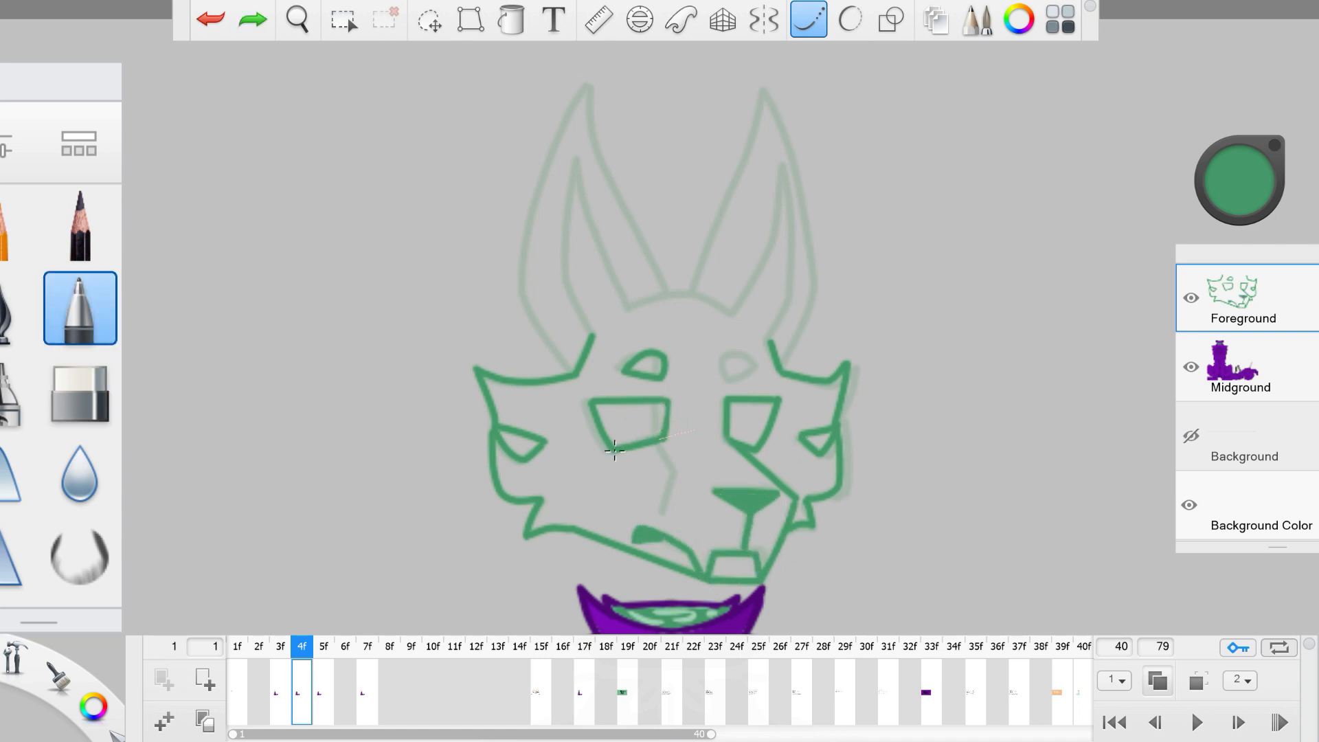
# Step: Redraw the inner edge of the left eye with the muzzle line below it, and draw the right eyebrow
pyautogui.moveTo(667, 401); pyautogui.dragTo(663, 440)
pyautogui.moveTo(664, 440); pyautogui.dragTo(670, 508)
pyautogui.moveTo(722, 354); pyautogui.dragTo(725, 379)
pyautogui.moveTo(722, 354)
pyautogui.mouseDown()
pyautogui.moveTo(725, 379)
pyautogui.moveTo(760, 350)
pyautogui.mouseUp()
pyautogui.click(430, 19)
pyautogui.click(851, 19)
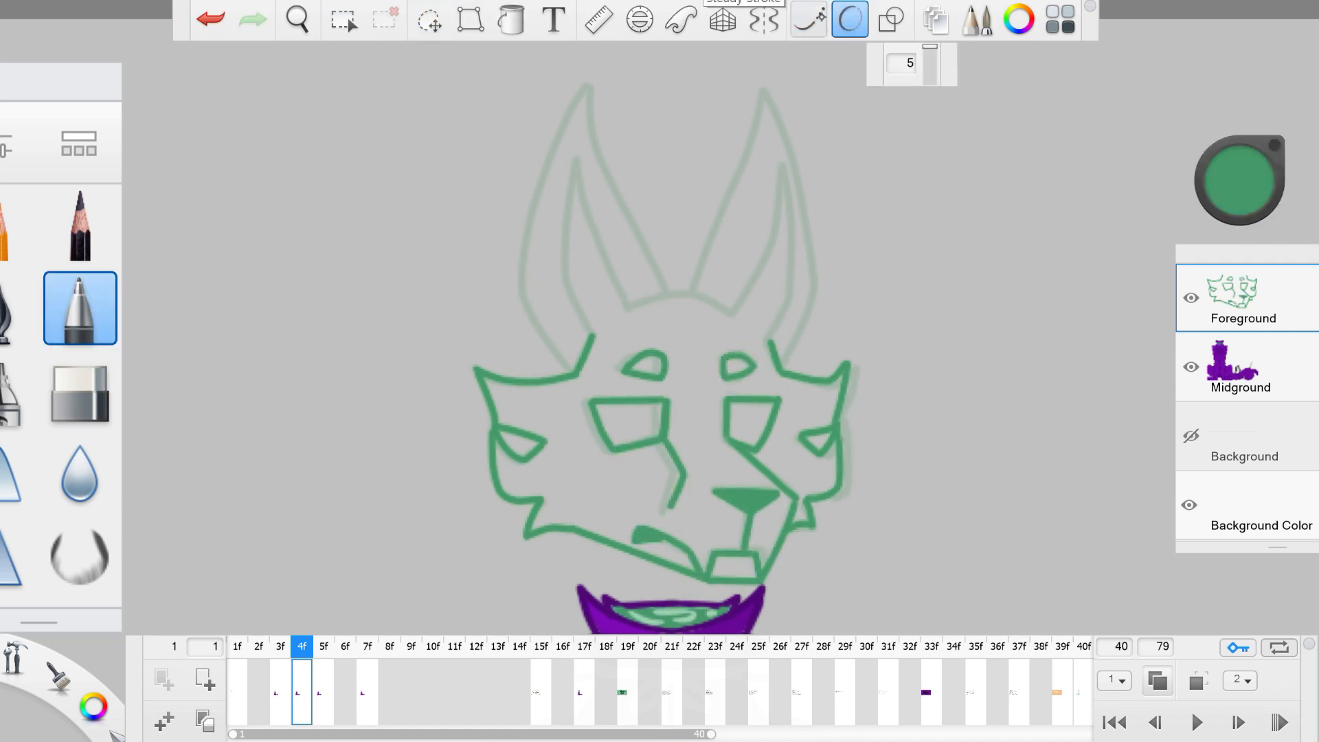
# Step: Trace both ears and the top of the head over the ghost on frame 4, and touch up the muzzle line below the right eye
pyautogui.click(809, 20)
pyautogui.moveTo(626, 309); pyautogui.dragTo(742, 319)
pyautogui.moveTo(569, 373); pyautogui.dragTo(522, 295)
pyautogui.moveTo(524, 293)
pyautogui.mouseDown()
pyautogui.moveTo(628, 308)
pyautogui.moveTo(579, 155)
pyautogui.moveTo(667, 295)
pyautogui.mouseUp()
pyautogui.moveTo(626, 310); pyautogui.dragTo(578, 158)
pyautogui.moveTo(578, 155); pyautogui.dragTo(592, 336)
pyautogui.moveTo(690, 291)
pyautogui.mouseDown()
pyautogui.moveTo(817, 289)
pyautogui.moveTo(780, 364)
pyautogui.mouseUp()
pyautogui.moveTo(781, 164)
pyautogui.mouseDown()
pyautogui.moveTo(788, 302)
pyautogui.moveTo(763, 340)
pyautogui.mouseUp()
pyautogui.moveTo(756, 453); pyautogui.dragTo(805, 505)
pyautogui.click(80, 391)
pyautogui.click(80, 307)
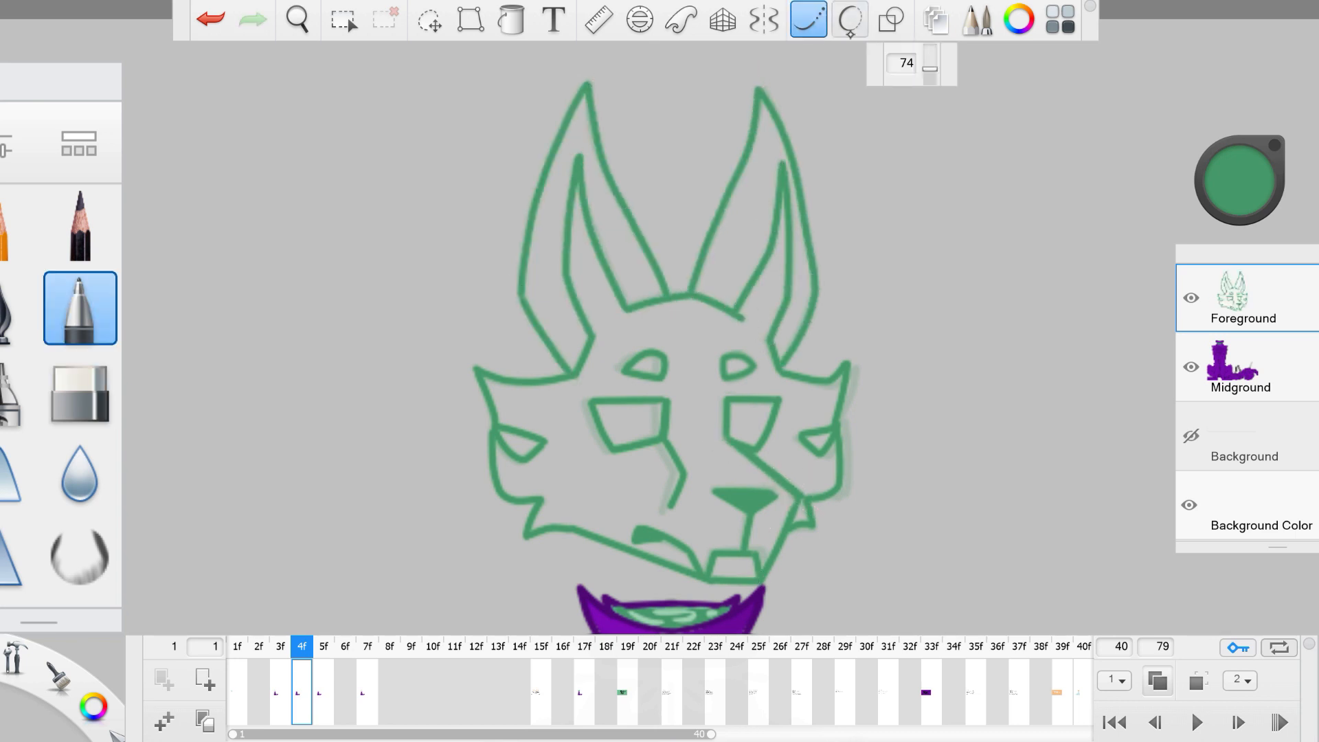
# Step: Turn off the previous-frame ghost and compare the heads on frames 3 and 4
pyautogui.click(1158, 680)
pyautogui.click(280, 690)
pyautogui.click(302, 700)
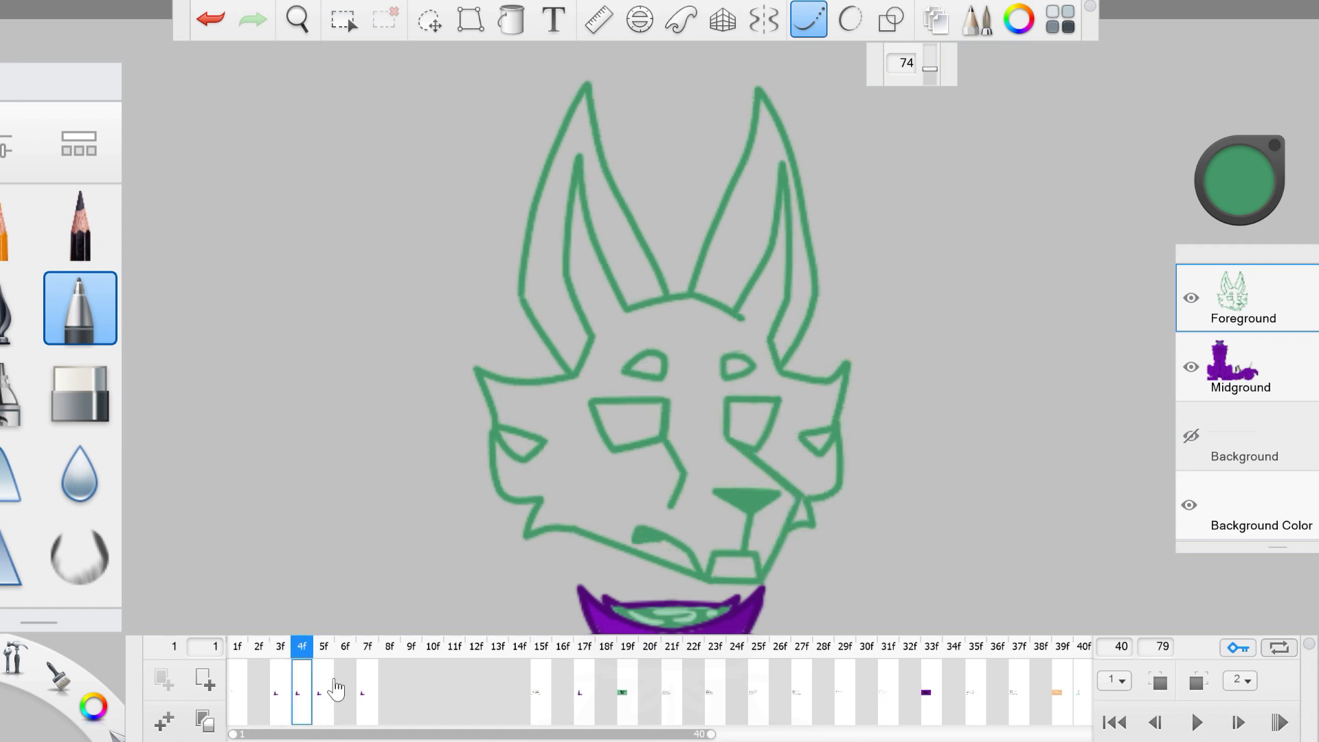
# Step: Delete the frame 3 keyframe and move the frame 4 head drawing into frame 3
pyautogui.click(281, 697)
pyautogui.click(205, 722)
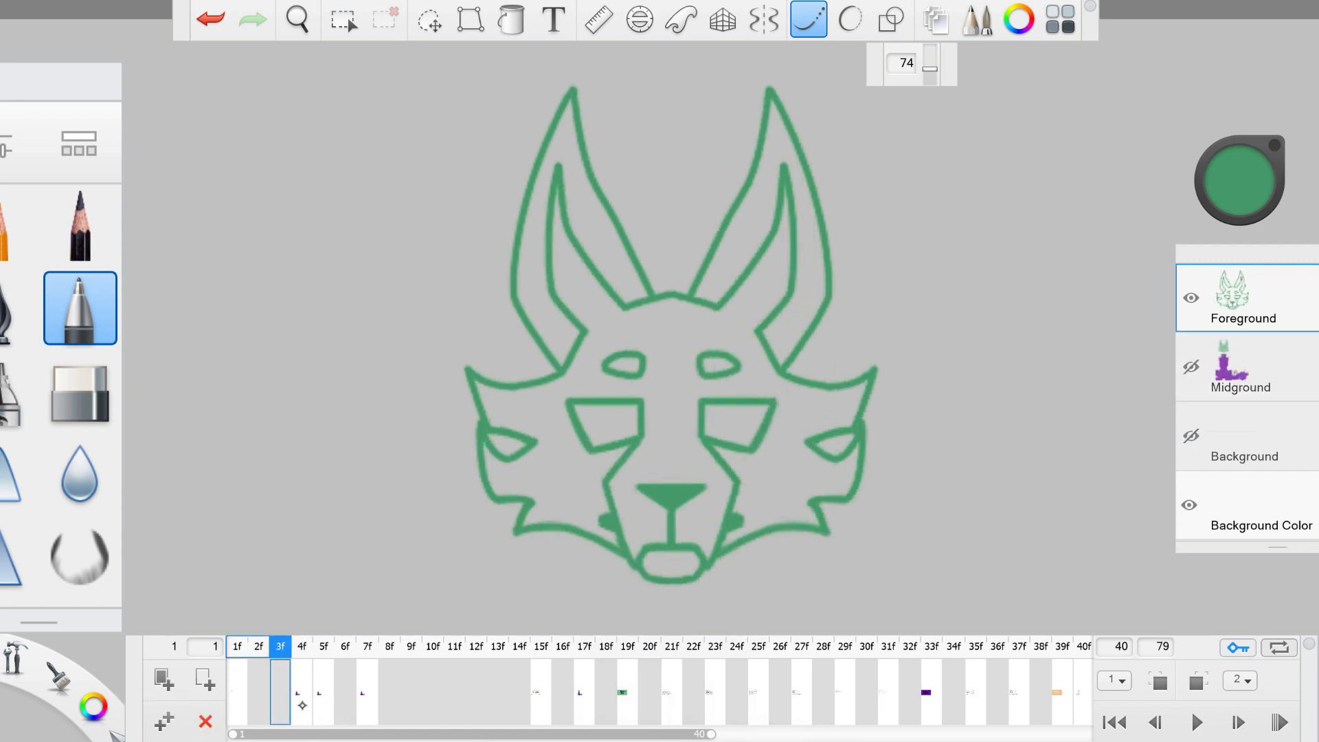
pyautogui.click(302, 707)
pyautogui.moveTo(301, 718); pyautogui.dragTo(281, 721)
pyautogui.click(242, 706)
pyautogui.click(279, 697)
# Step: Clean up and redraw the lower jaw line beside the left cheek fur on frame 3
pyautogui.press('e')
pyautogui.moveTo(565, 538); pyautogui.dragTo(632, 559)
pyautogui.press('b')
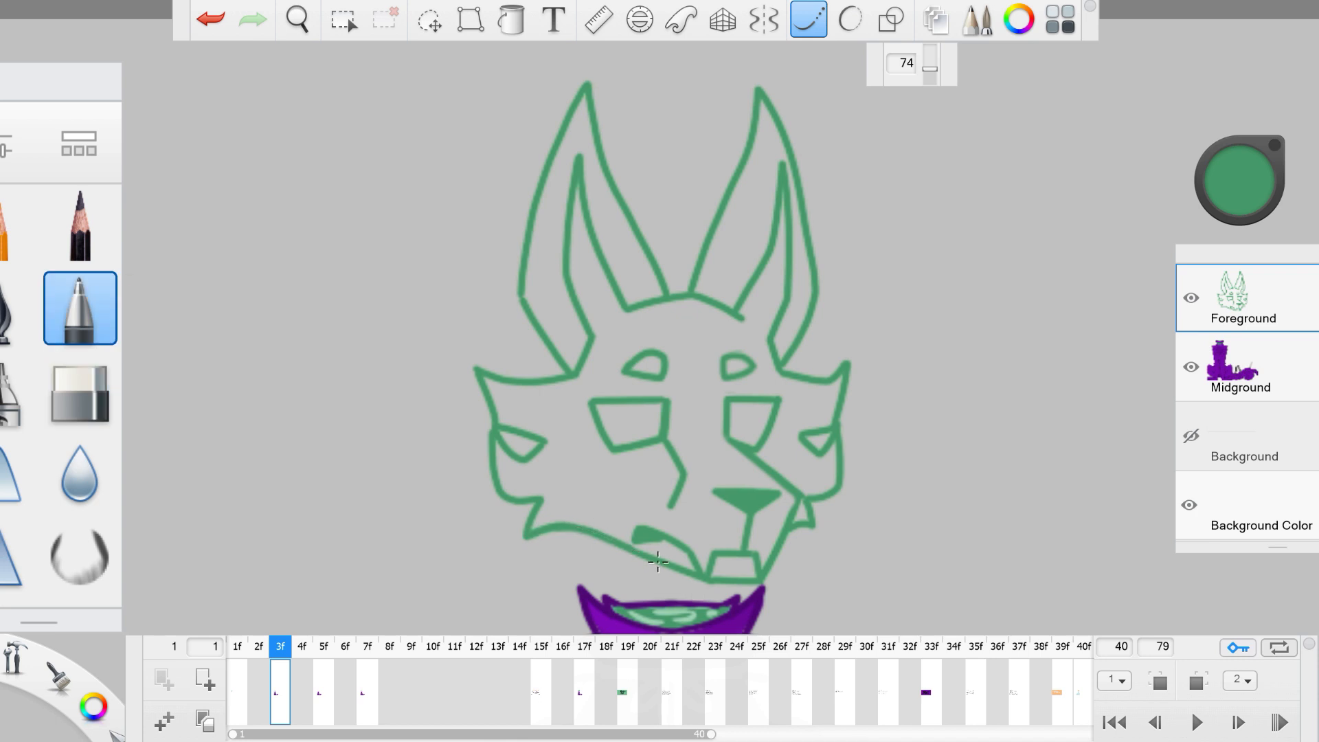
# Step: Go to frame 5 and show the previous-frame ghost and the Background layer's guide lines
pyautogui.click(323, 714)
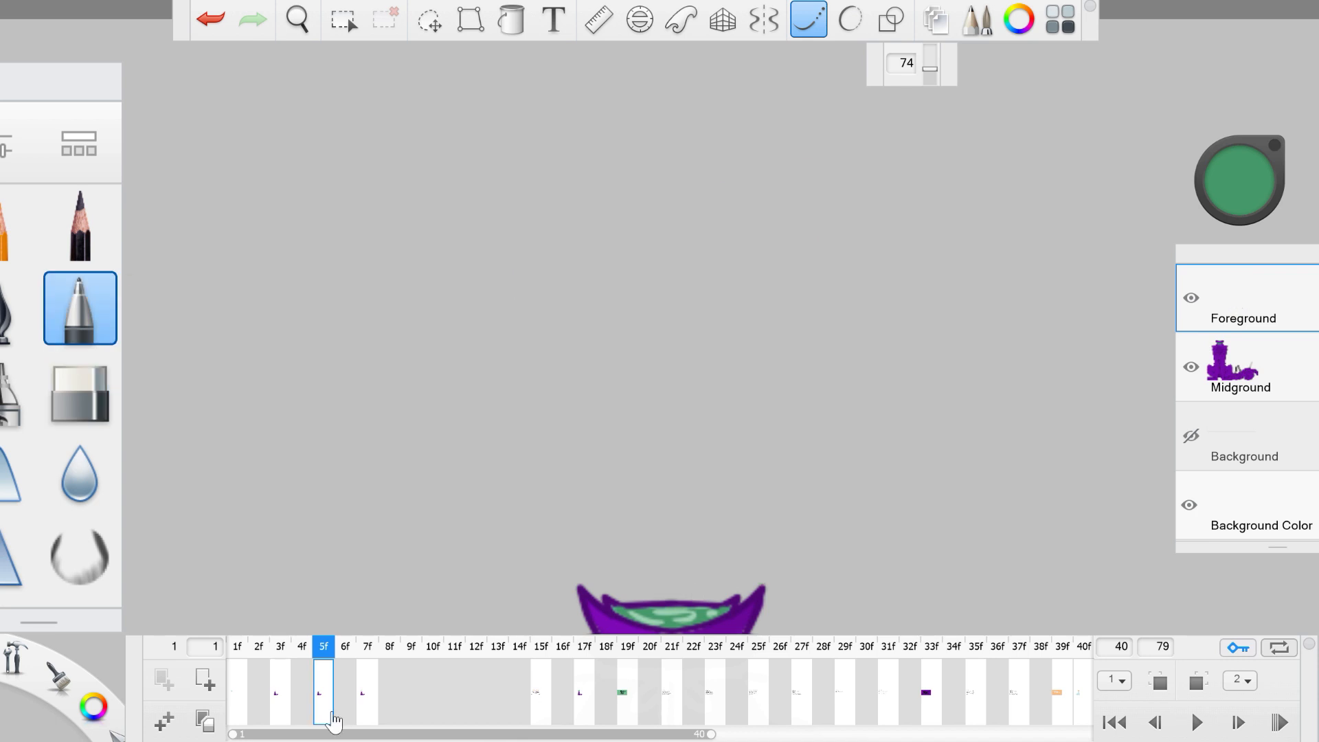
pyautogui.click(1158, 681)
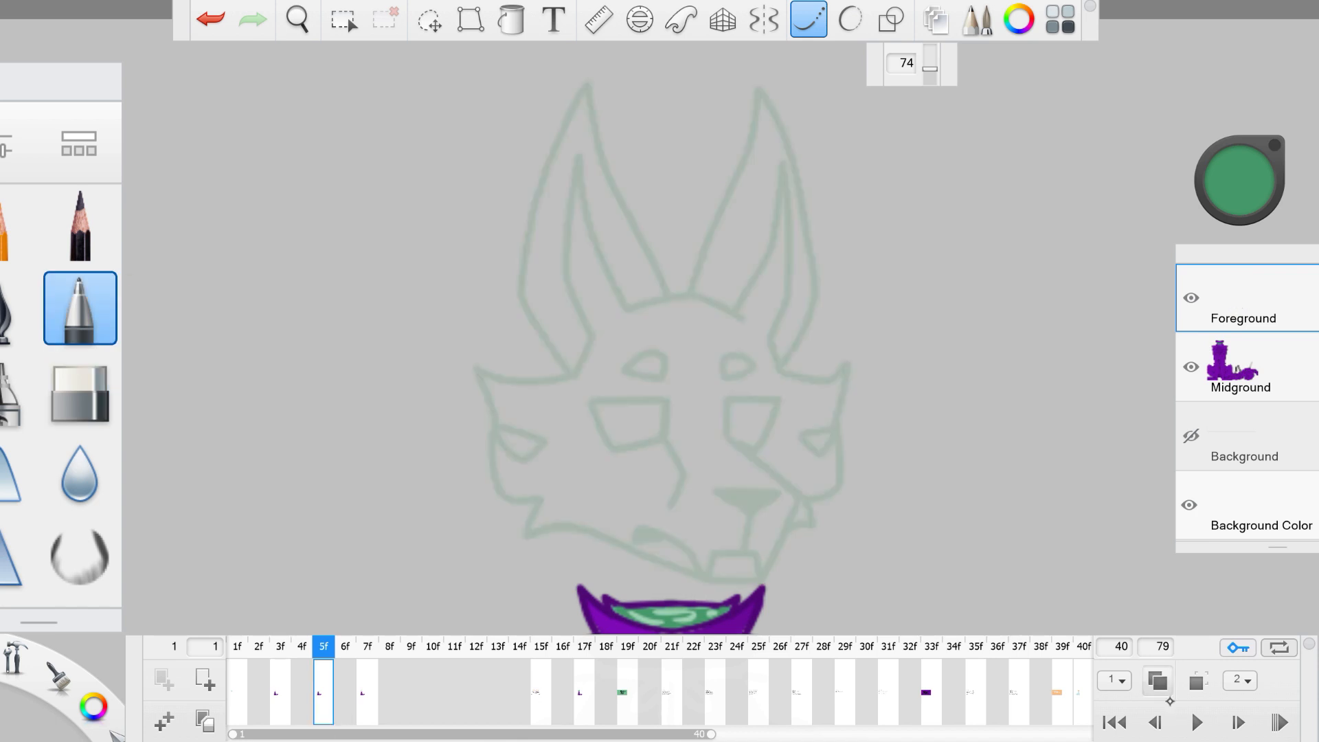
pyautogui.click(1199, 680)
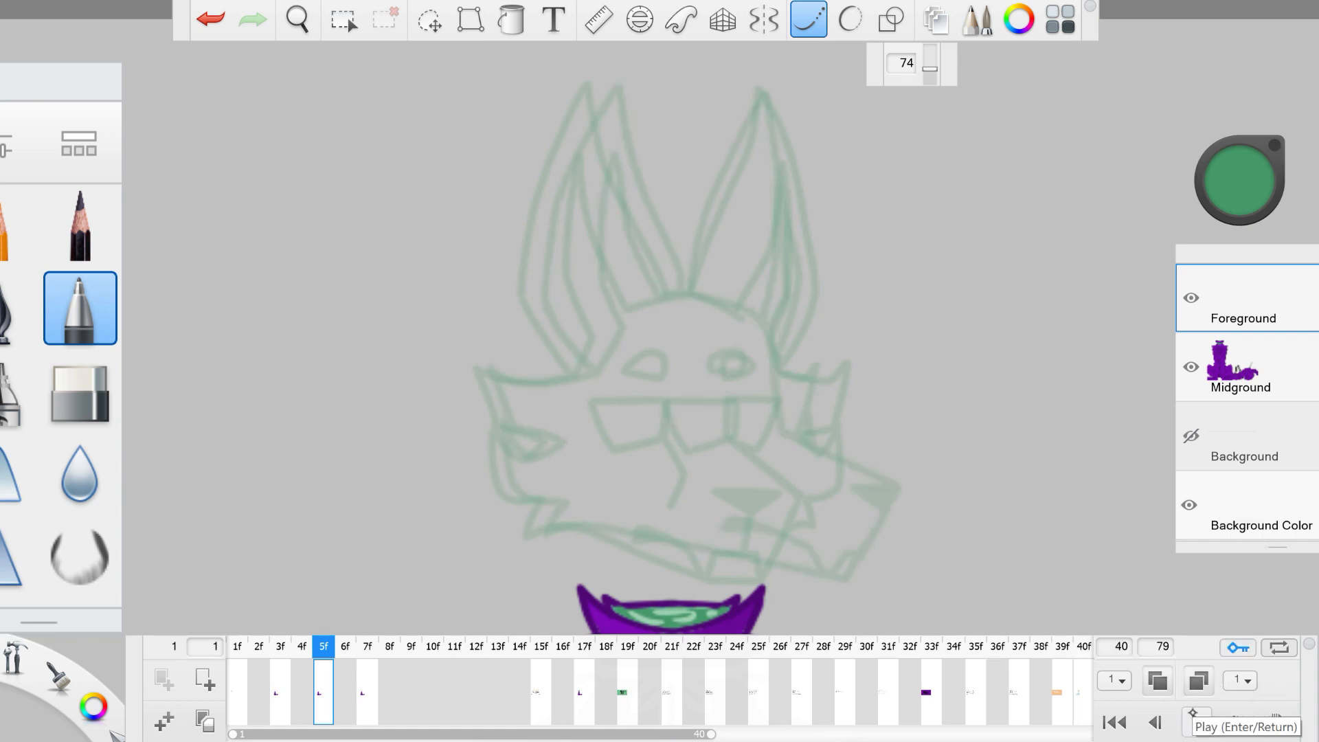
pyautogui.click(1191, 436)
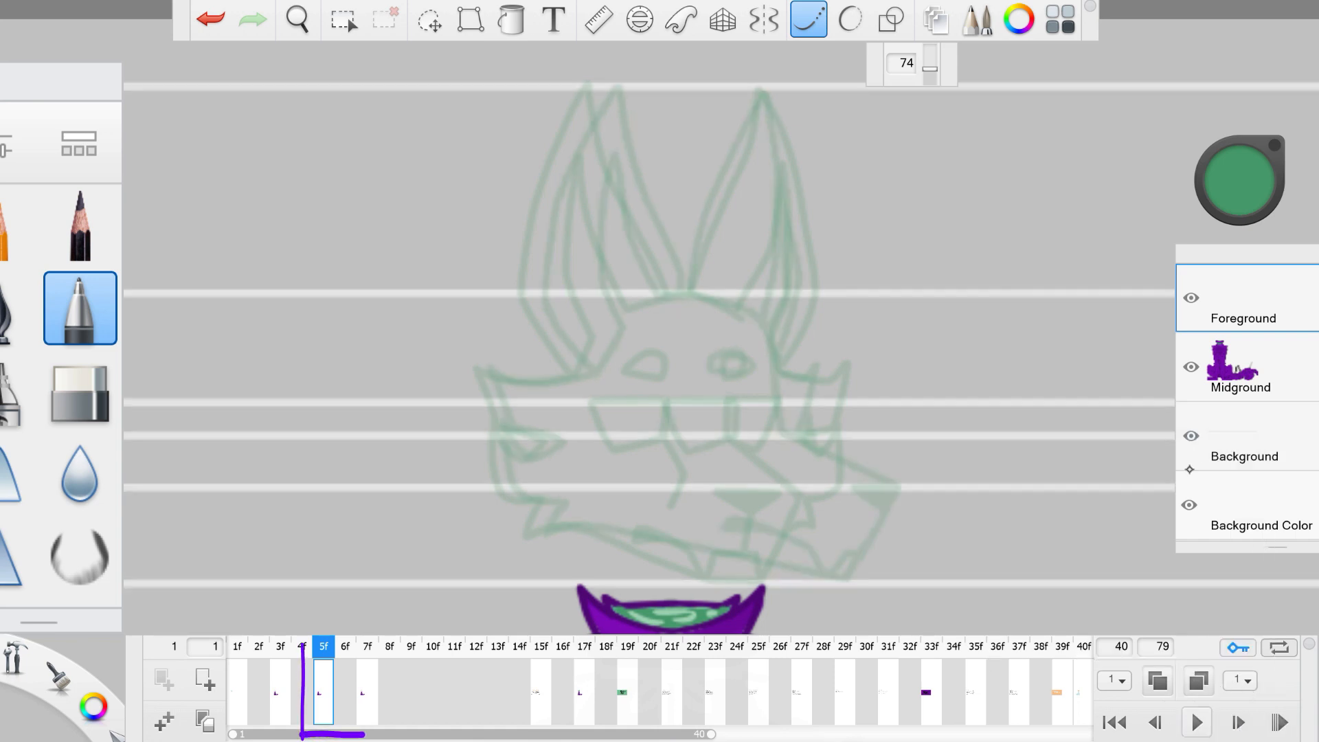
pyautogui.click(1199, 680)
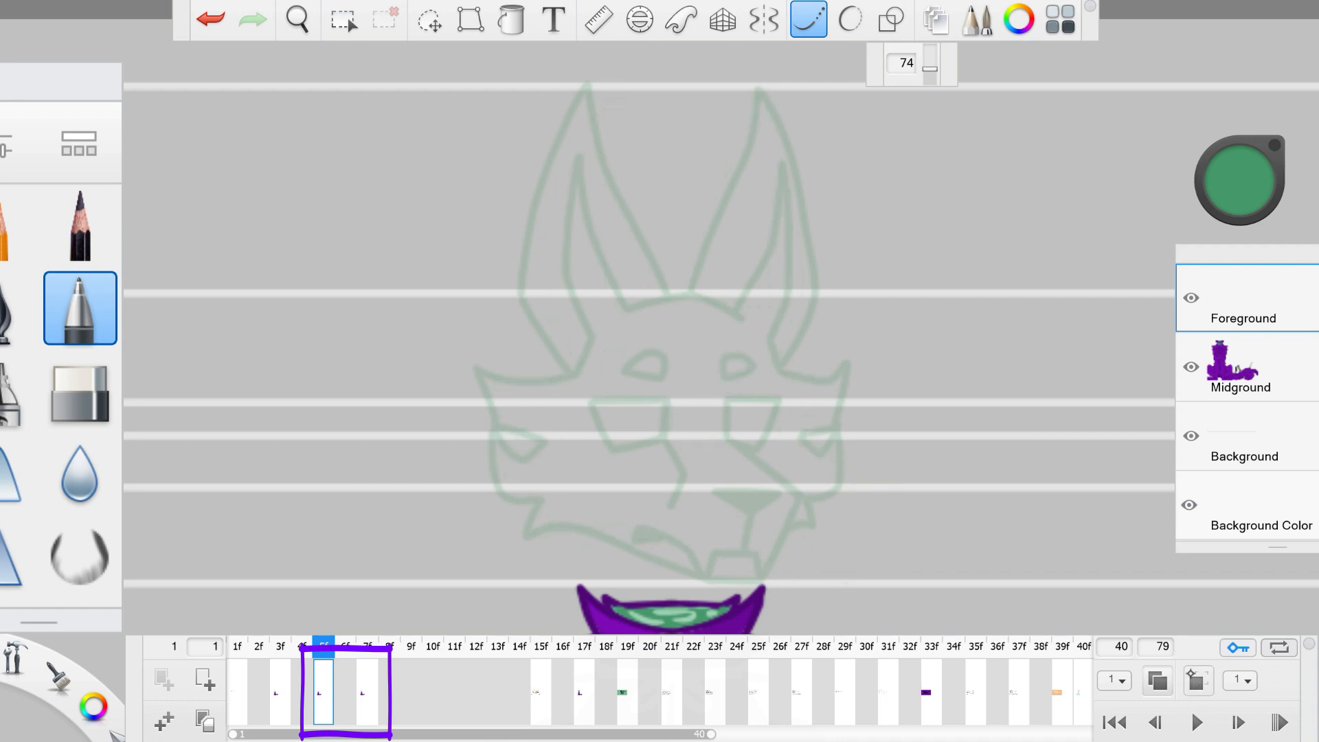
# Step: Trace the left cheek fur on frame 5, then lasso it and shift it slightly right between the two ghosts
pyautogui.moveTo(591, 337)
pyautogui.mouseDown()
pyautogui.moveTo(578, 373)
pyautogui.moveTo(477, 368)
pyautogui.moveTo(491, 419)
pyautogui.moveTo(546, 440)
pyautogui.moveTo(495, 427)
pyautogui.moveTo(577, 526)
pyautogui.mouseUp()
pyautogui.click(429, 19)
pyautogui.click(1199, 680)
pyautogui.moveTo(621, 329); pyautogui.dragTo(622, 331)
pyautogui.moveTo(859, 407); pyautogui.dragTo(903, 420)
pyautogui.click(80, 391)
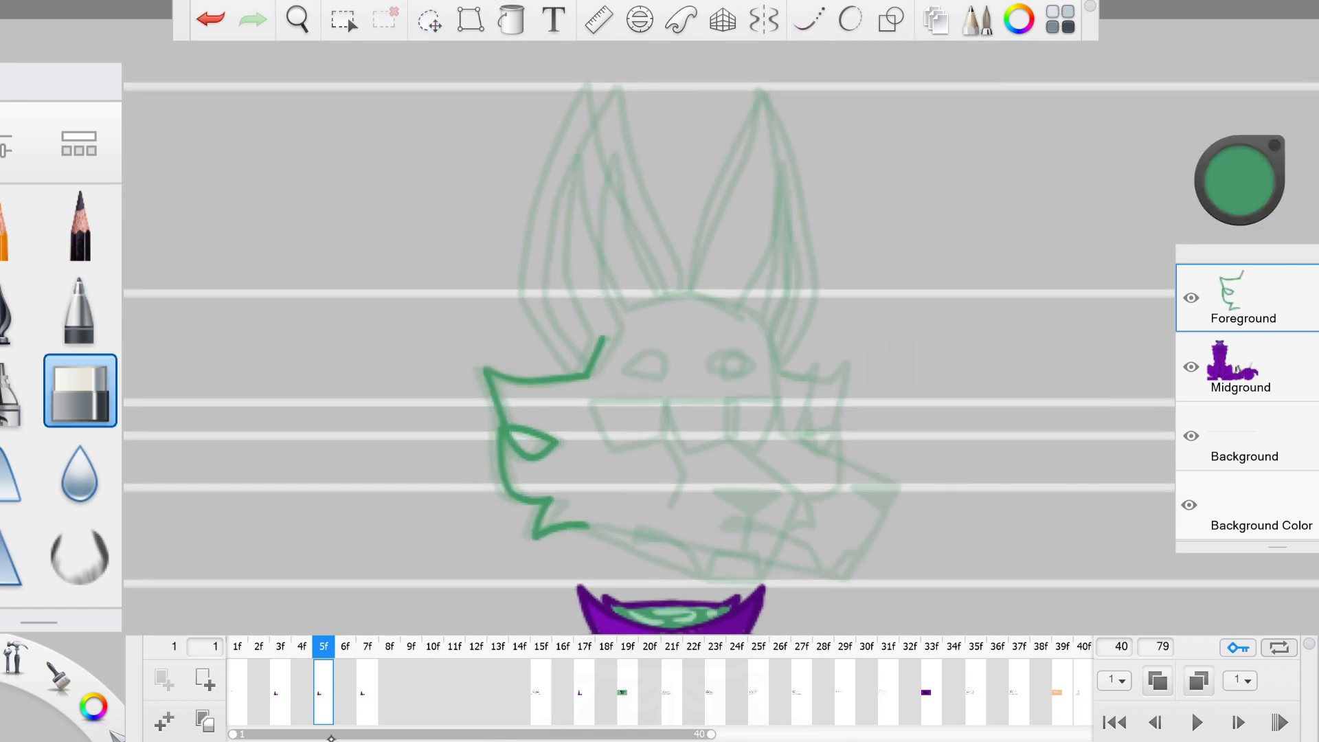
# Step: Trace the left eye and eyebrow on frame 5, then lasso them and move them right between the ghost poses
pyautogui.click(1199, 680)
pyautogui.click(81, 309)
pyautogui.moveTo(593, 401); pyautogui.dragTo(640, 477)
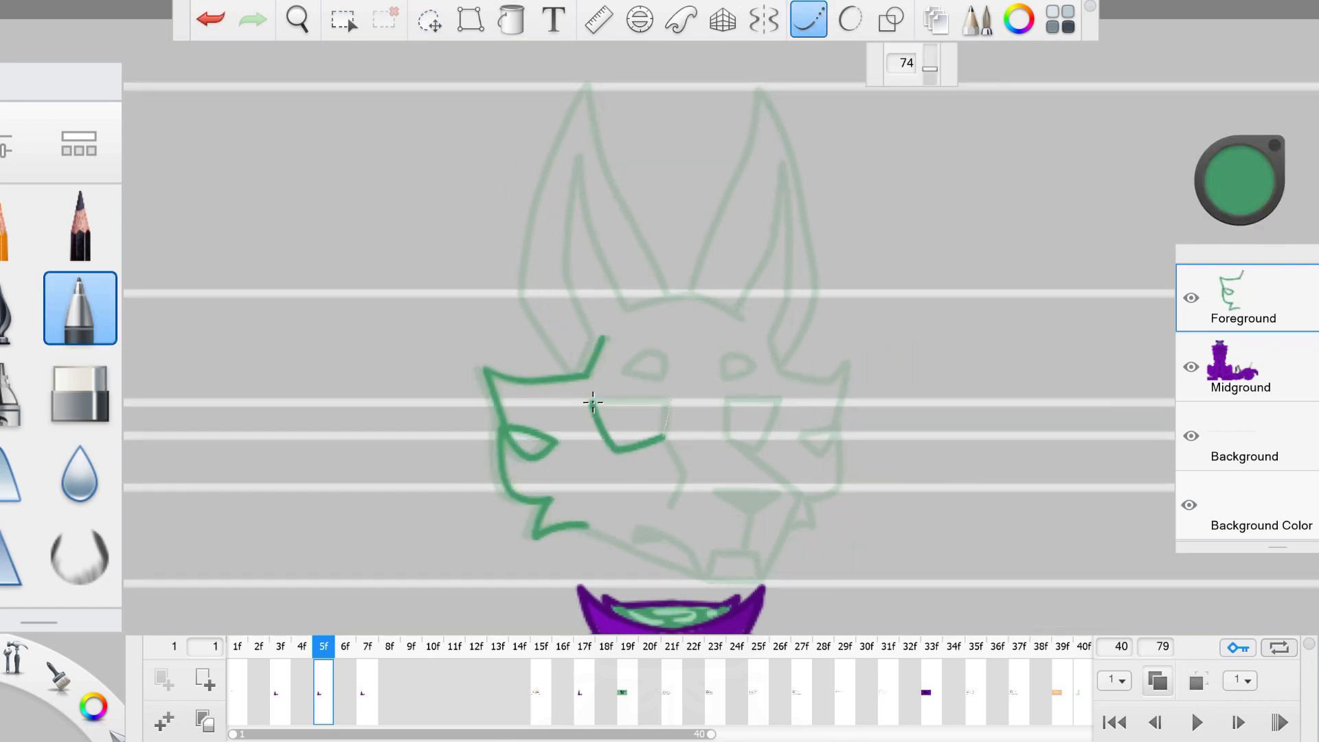
pyautogui.moveTo(598, 400)
pyautogui.mouseDown()
pyautogui.moveTo(665, 355)
pyautogui.moveTo(690, 371)
pyautogui.moveTo(669, 336)
pyautogui.mouseUp()
pyautogui.click(429, 20)
pyautogui.moveTo(843, 392); pyautogui.dragTo(886, 389)
pyautogui.click(692, 199)
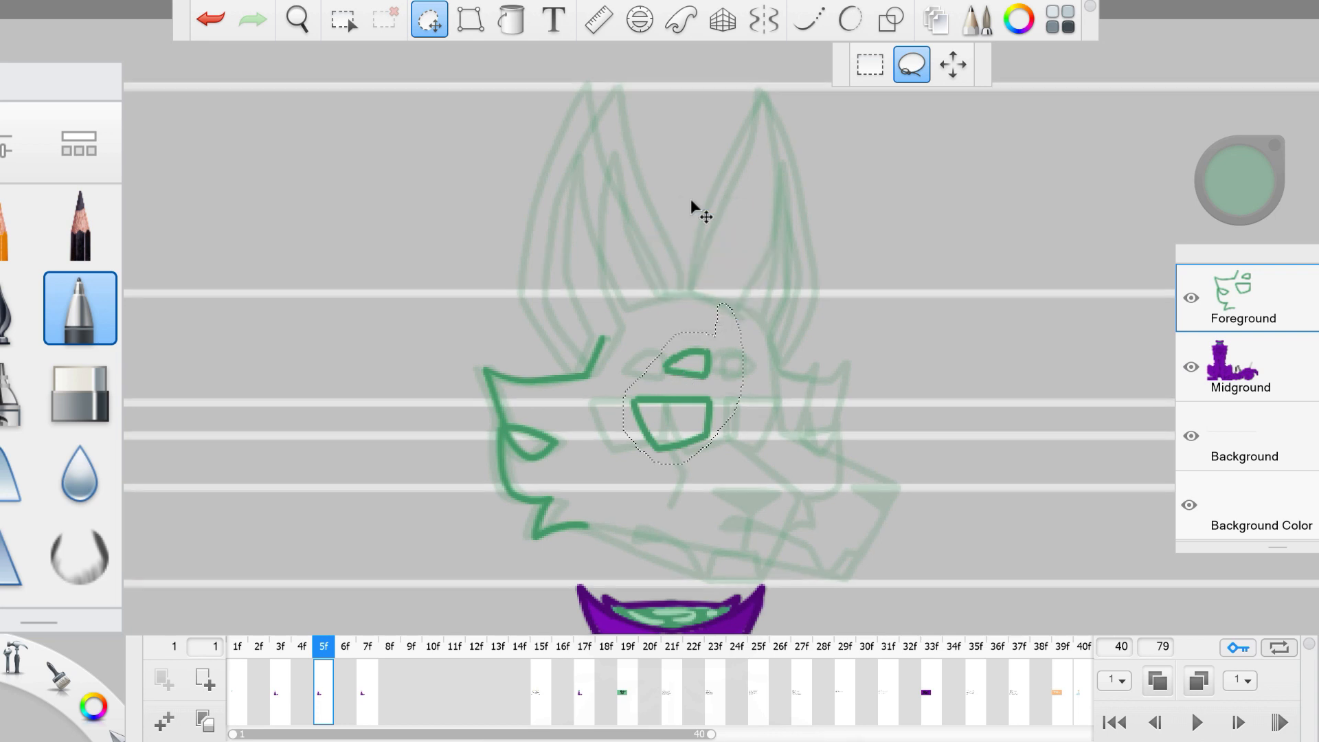
# Step: Draw the solid nose on frame 5, then straight lines for the jaw, chin and front edge of the muzzle
pyautogui.click(808, 19)
pyautogui.moveTo(786, 489)
pyautogui.mouseDown()
pyautogui.moveTo(843, 489)
pyautogui.moveTo(820, 511)
pyautogui.moveTo(816, 548)
pyautogui.mouseUp()
pyautogui.click(80, 393)
pyautogui.click(80, 308)
pyautogui.click(892, 34)
pyautogui.moveTo(587, 526)
pyautogui.mouseDown()
pyautogui.moveTo(834, 583)
pyautogui.moveTo(864, 490)
pyautogui.mouseUp()
# Step: Trace the right eye on frame 5, then lasso it, make it narrower and move it right between the ghosts
pyautogui.click(808, 19)
pyautogui.click(891, 23)
pyautogui.click(808, 20)
pyautogui.moveTo(728, 401); pyautogui.dragTo(779, 401)
pyautogui.moveTo(728, 436); pyautogui.dragTo(755, 450)
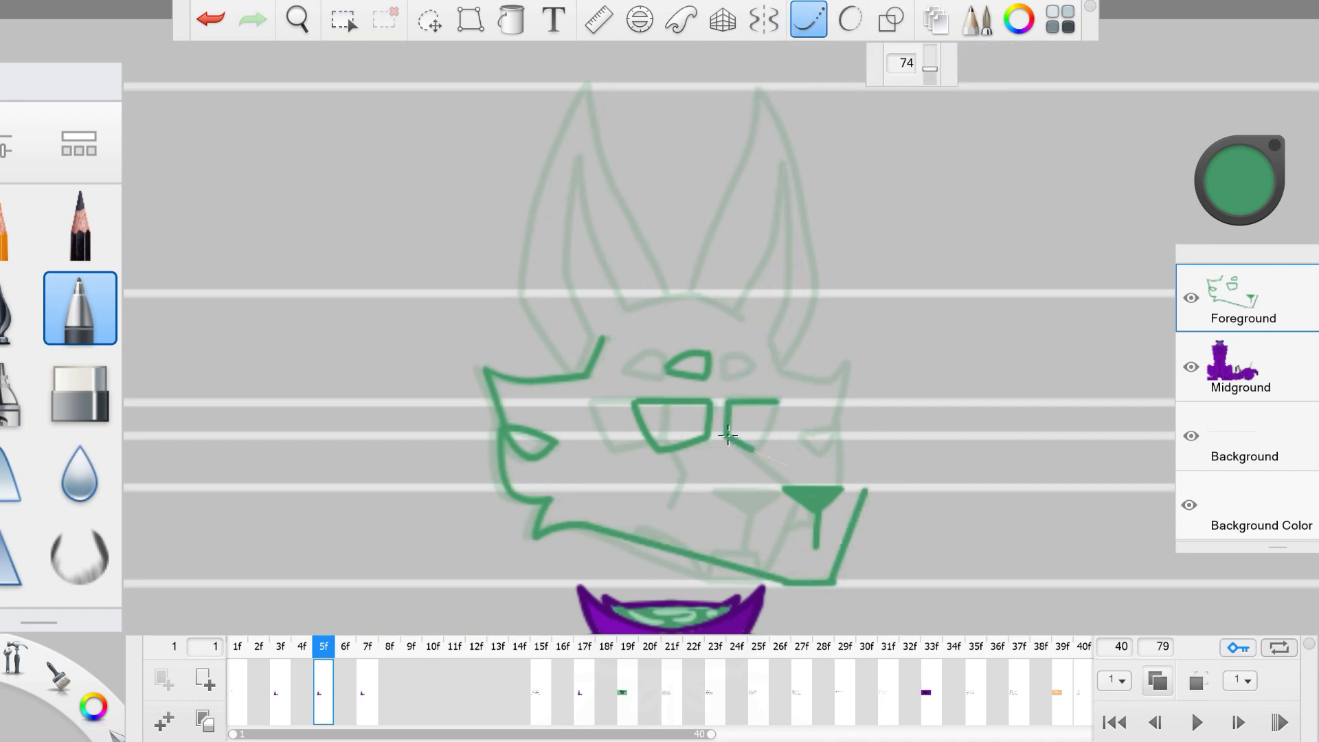
pyautogui.moveTo(779, 401); pyautogui.dragTo(756, 450)
pyautogui.click(430, 19)
pyautogui.moveTo(746, 387); pyautogui.dragTo(775, 358)
pyautogui.click(1199, 680)
pyautogui.moveTo(1004, 434); pyautogui.dragTo(1054, 416)
# Step: Draw the right eyebrow, the top muzzle line from the right eye to the nose, and the chin on frame 5
pyautogui.click(808, 20)
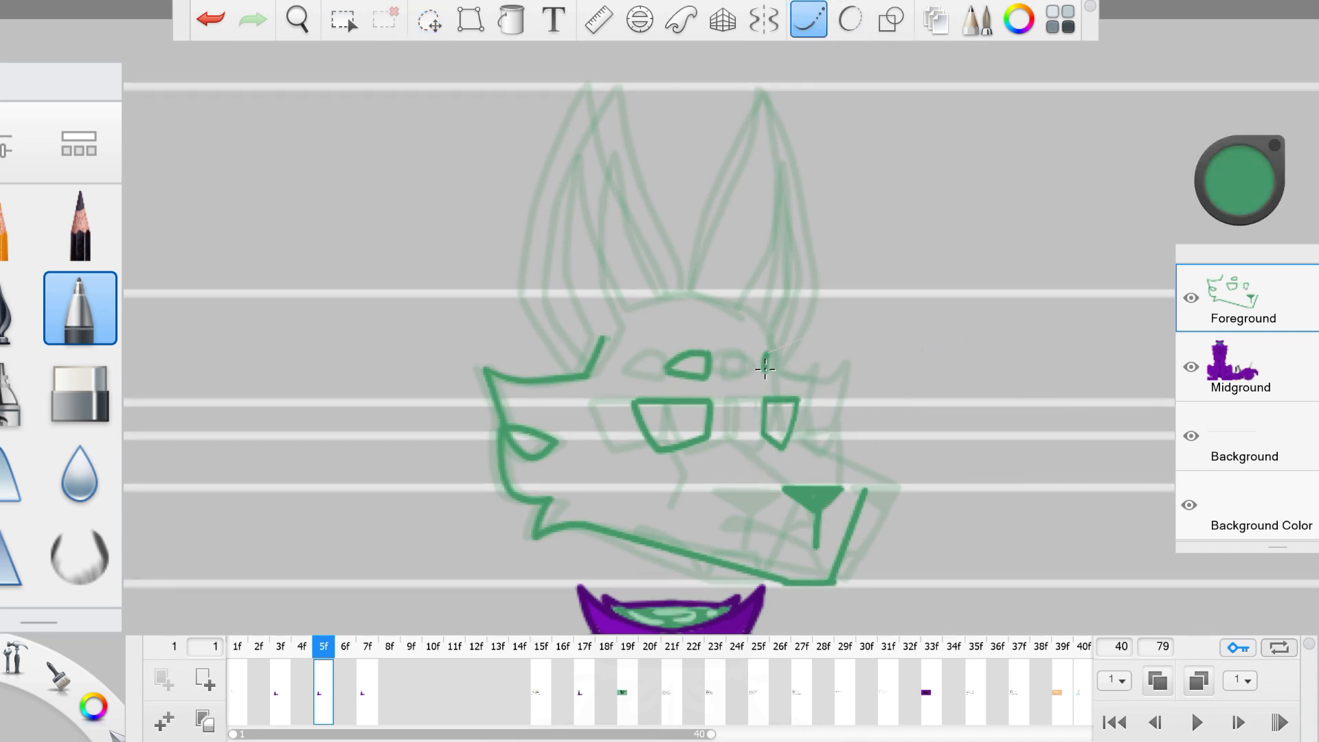
pyautogui.press('e')
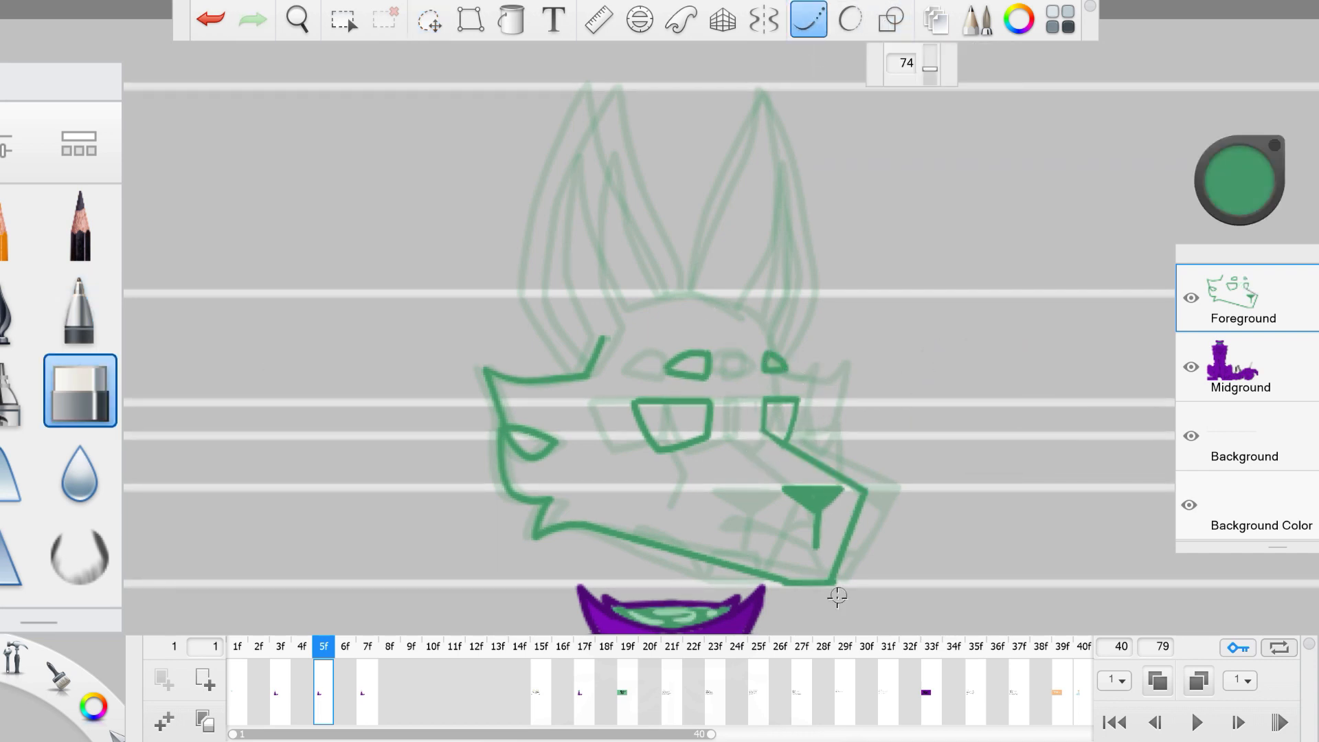
pyautogui.click(79, 308)
pyautogui.moveTo(796, 558)
pyautogui.mouseDown()
pyautogui.moveTo(832, 568)
pyautogui.moveTo(821, 580)
pyautogui.mouseUp()
pyautogui.press('e')
pyautogui.press('e')
pyautogui.press('e')
pyautogui.press('e')
pyautogui.press('e')
# Step: Draw the mouth line, the muzzle line below the left eye and the right cheek fur on frame 5
pyautogui.moveTo(697, 533); pyautogui.dragTo(793, 564)
pyautogui.press('e')
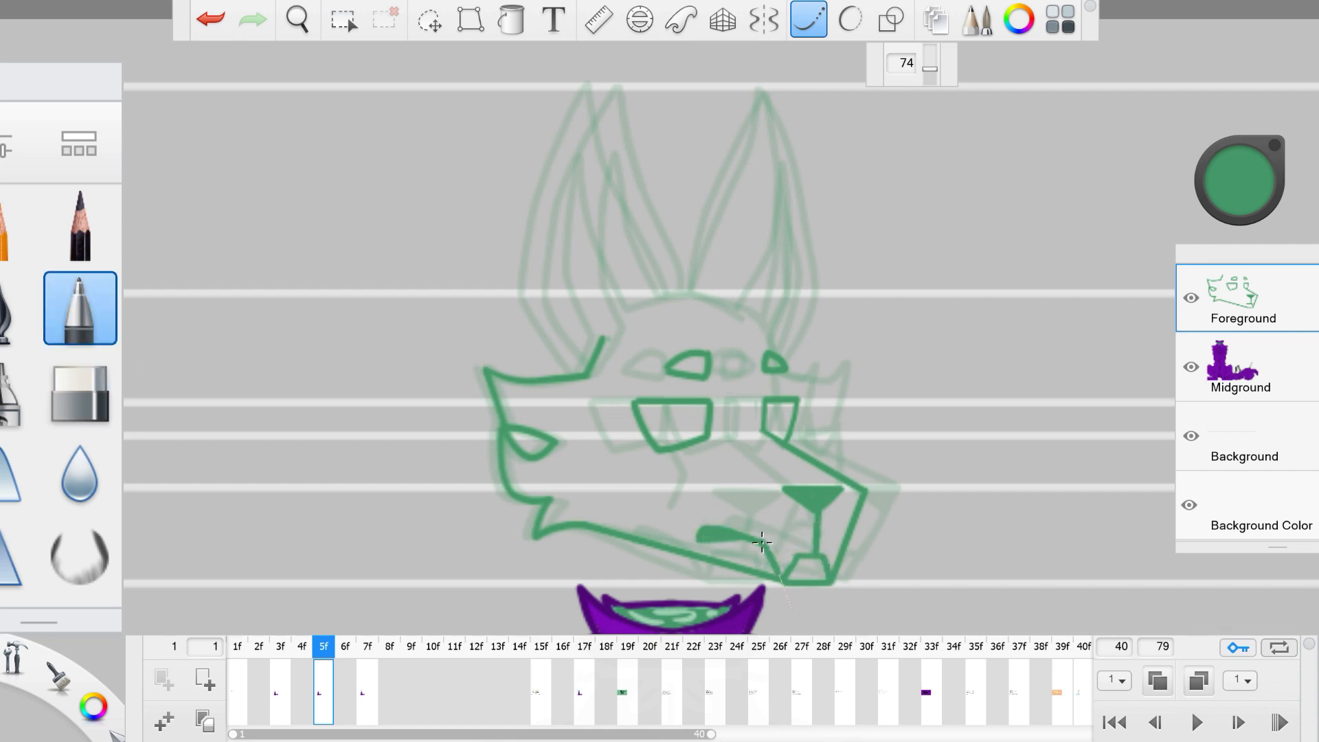
pyautogui.moveTo(712, 442); pyautogui.dragTo(729, 490)
pyautogui.moveTo(793, 371)
pyautogui.mouseDown()
pyautogui.moveTo(821, 436)
pyautogui.moveTo(809, 453)
pyautogui.moveTo(826, 466)
pyautogui.mouseUp()
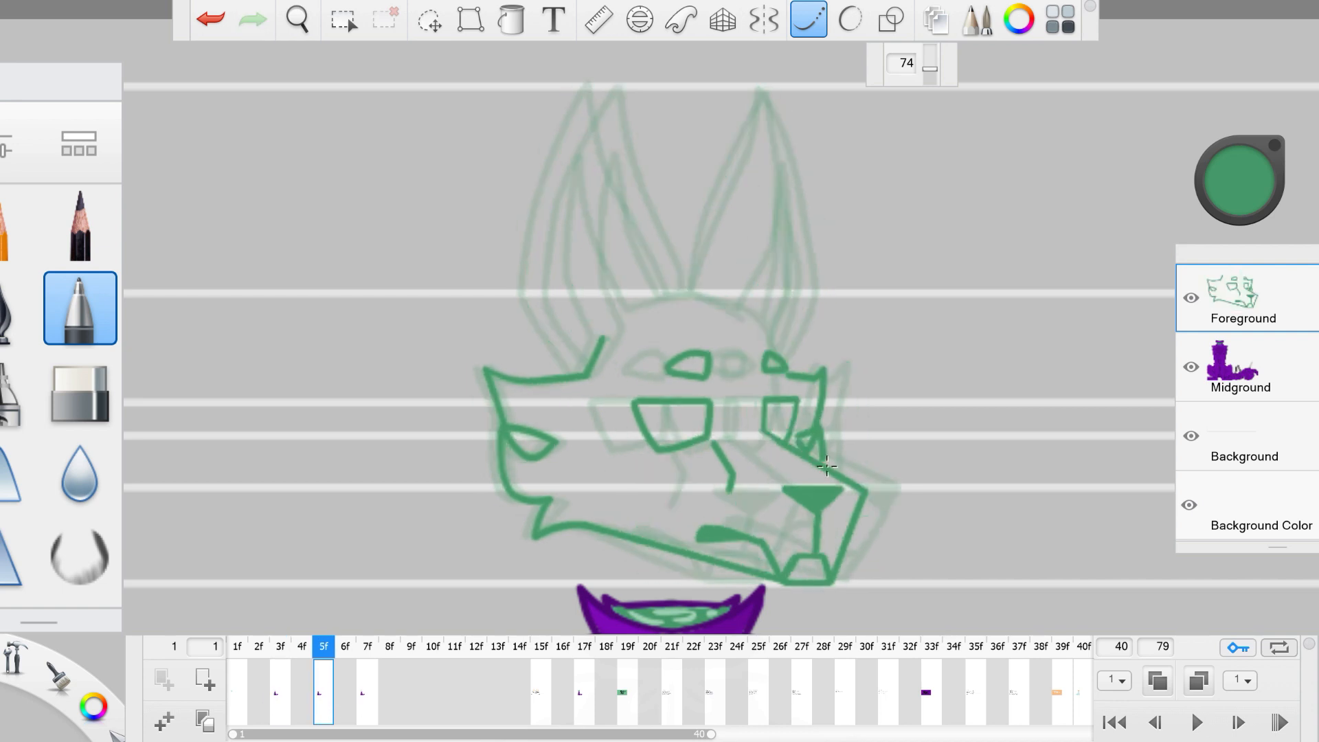
# Step: Draw the top of the head and the left ear with its inner outline between the ghosts on frame 5
pyautogui.moveTo(650, 298)
pyautogui.mouseDown()
pyautogui.moveTo(690, 293)
pyautogui.moveTo(759, 341)
pyautogui.mouseUp()
pyautogui.moveTo(585, 373)
pyautogui.mouseDown()
pyautogui.moveTo(532, 296)
pyautogui.moveTo(615, 148)
pyautogui.moveTo(670, 292)
pyautogui.mouseUp()
pyautogui.moveTo(599, 340)
pyautogui.mouseDown()
pyautogui.moveTo(639, 283)
pyautogui.moveTo(605, 177)
pyautogui.moveTo(642, 296)
pyautogui.mouseUp()
pyautogui.press('e')
pyautogui.press('e')
pyautogui.press('e')
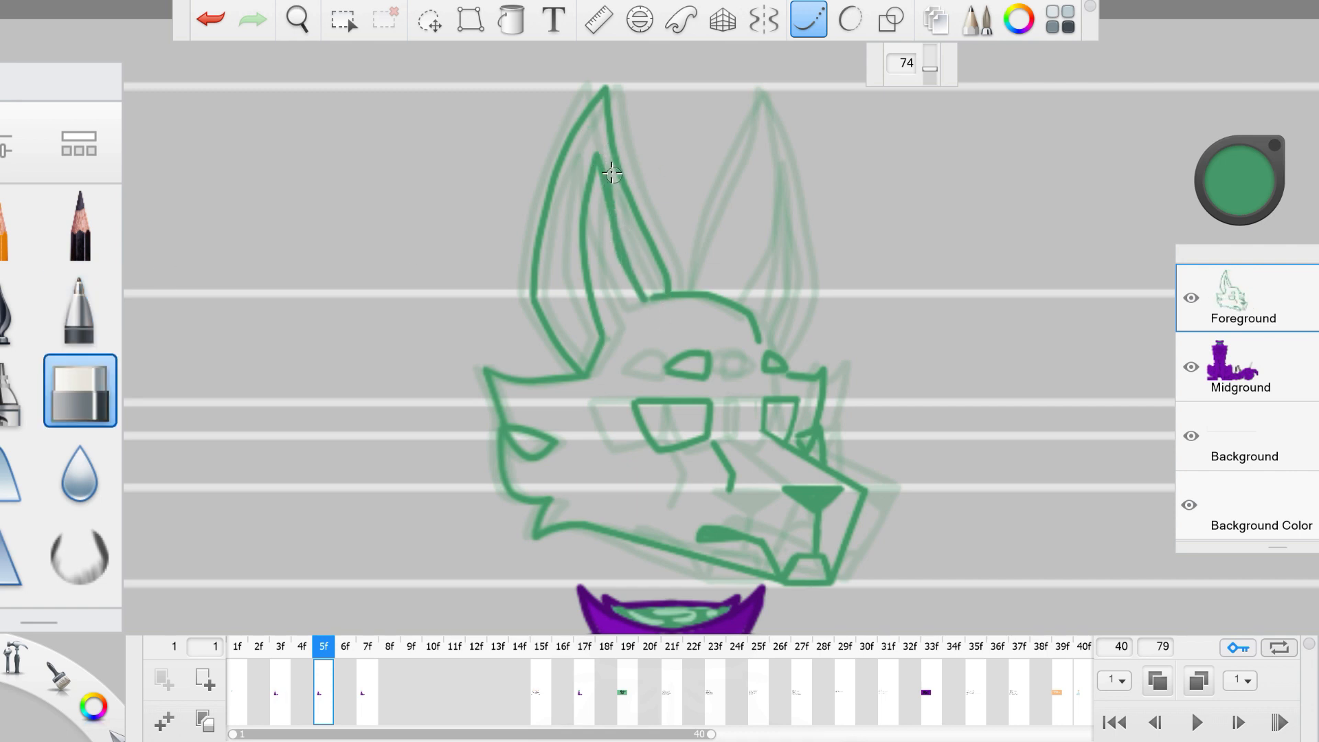
pyautogui.press('e')
# Step: Draw the right ear with its inner fold and connect it to the forehead on frame 5
pyautogui.moveTo(781, 355); pyautogui.dragTo(783, 144)
pyautogui.moveTo(690, 289); pyautogui.dragTo(759, 91)
pyautogui.moveTo(752, 316)
pyautogui.mouseDown()
pyautogui.moveTo(786, 185)
pyautogui.moveTo(763, 350)
pyautogui.mouseUp()
pyautogui.press('e')
# Step: Shift the nose slightly right on frame 5 and redraw the line from the nose to the chin
pyautogui.press('v')
pyautogui.moveTo(789, 476)
pyautogui.mouseDown()
pyautogui.moveTo(855, 480)
pyautogui.moveTo(778, 486)
pyautogui.mouseUp()
pyautogui.press('v')
pyautogui.moveTo(814, 504); pyautogui.dragTo(816, 553)
pyautogui.press('e')
# Step: Zoom the timeline to frames 1 to 14, hide the next-frame ghost and play back the head turn
pyautogui.moveTo(712, 733); pyautogui.dragTo(459, 734)
pyautogui.press('Right')
pyautogui.press('o')
pyautogui.press('p')
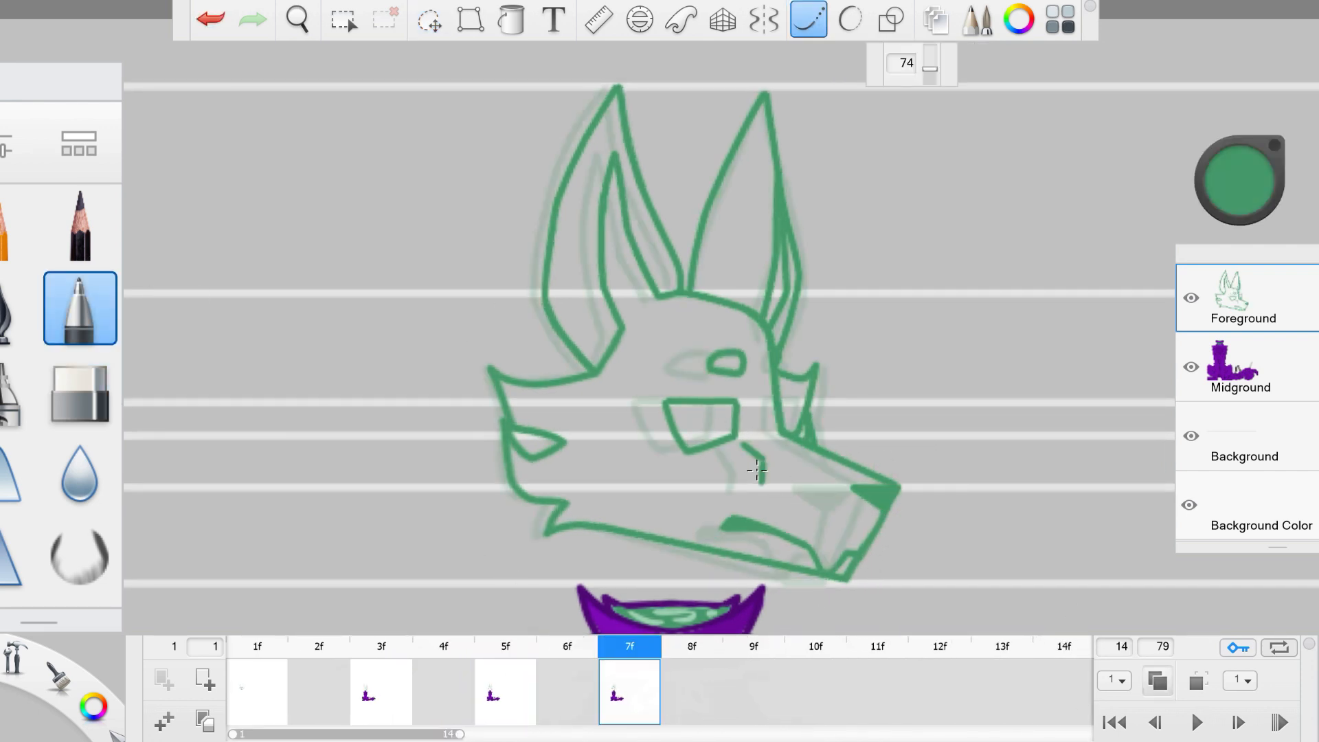
pyautogui.press('space')
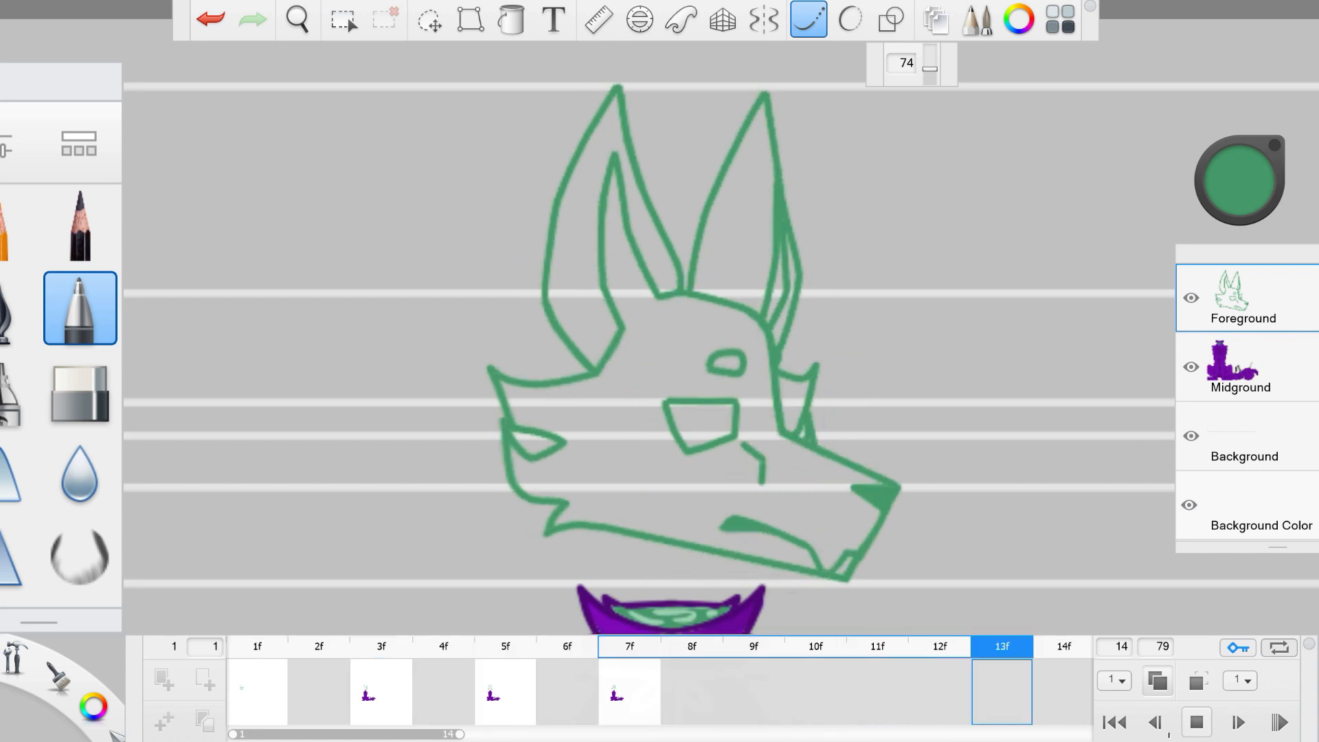
pyautogui.click(1197, 722)
# Step: Compare the head drawings on frames 5 and 7 for the motion between them
pyautogui.click(628, 699)
pyautogui.click(496, 699)
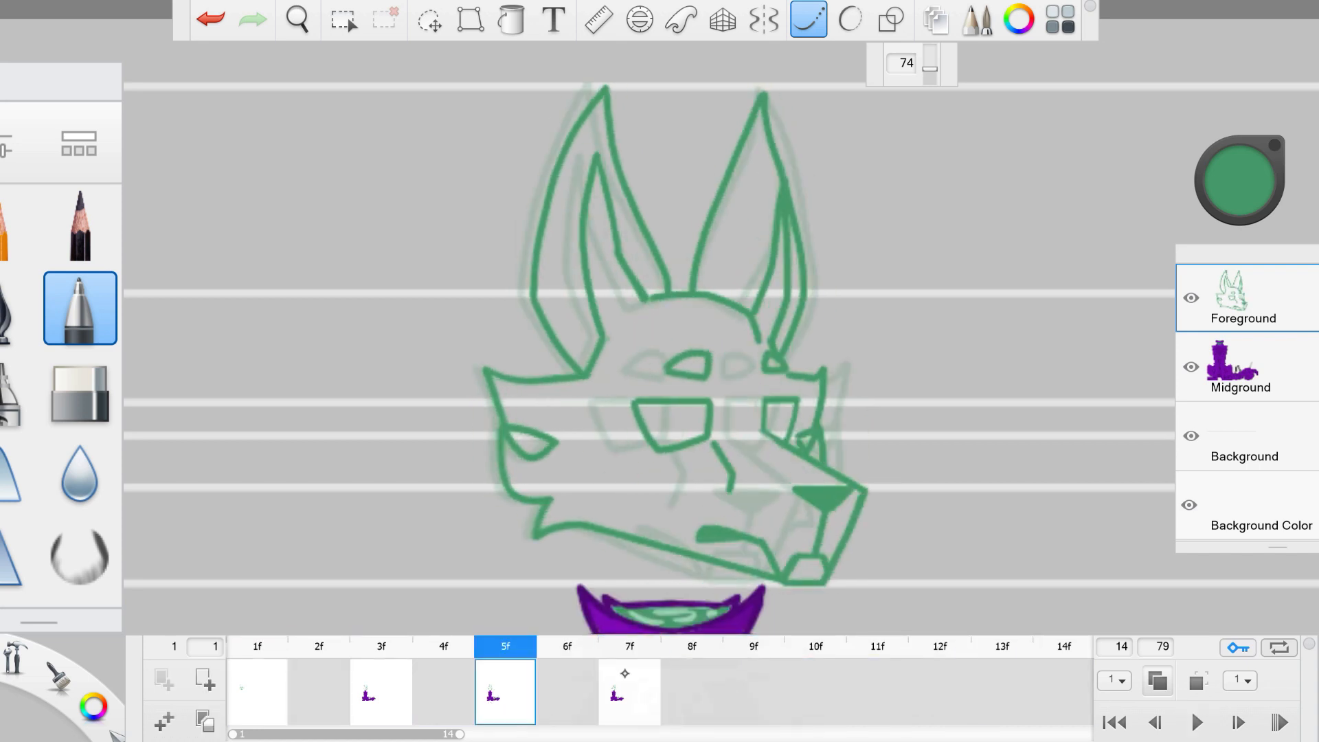
pyautogui.click(630, 693)
pyautogui.press('e')
pyautogui.press('e')
pyautogui.click(508, 718)
# Step: Lasso the right ear on frame 7 and shift it slightly left
pyautogui.click(629, 694)
pyautogui.click(430, 19)
pyautogui.moveTo(848, 201)
pyautogui.mouseDown()
pyautogui.moveTo(830, 249)
pyautogui.moveTo(754, 326)
pyautogui.mouseUp()
pyautogui.moveTo(870, 316); pyautogui.dragTo(867, 316)
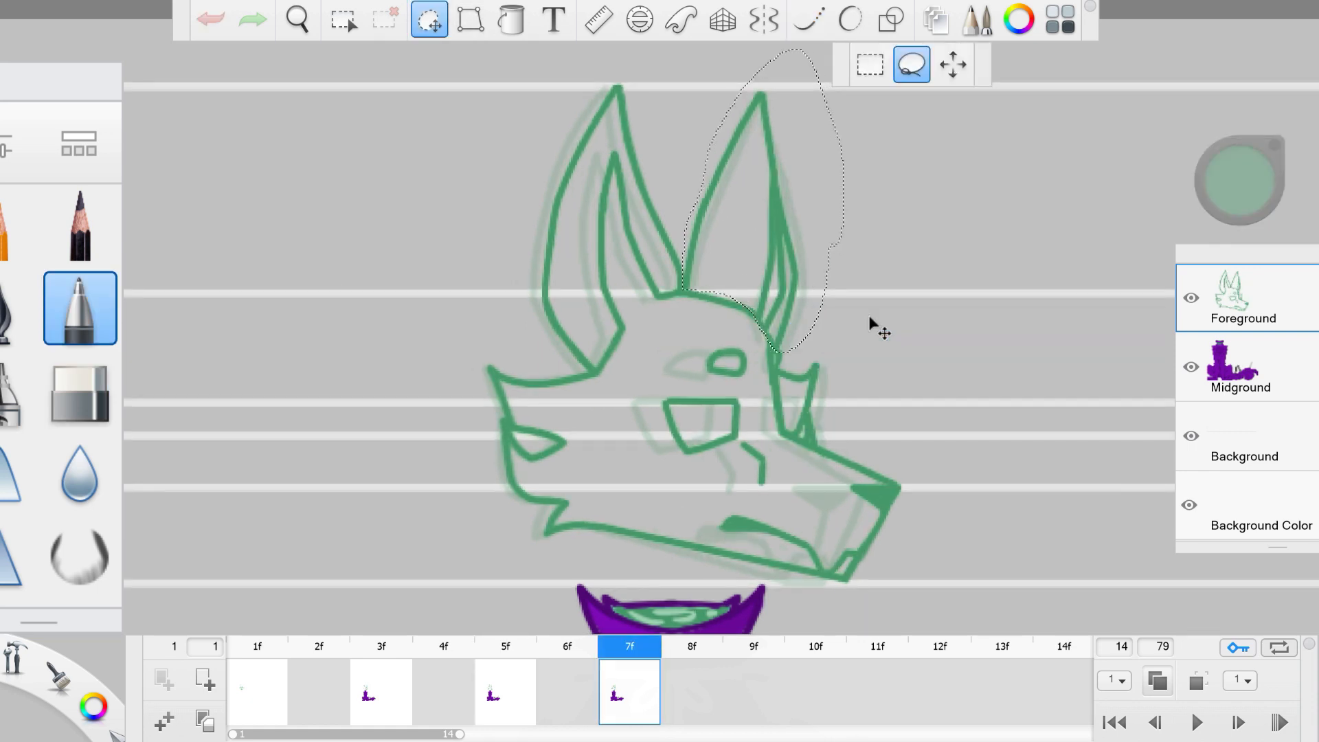
pyautogui.press('Escape')
# Step: Lasso the right ear on frame 5 and nudge it slightly left
pyautogui.click(520, 680)
pyautogui.click(429, 19)
pyautogui.moveTo(699, 163)
pyautogui.mouseDown()
pyautogui.moveTo(823, 160)
pyautogui.moveTo(861, 270)
pyautogui.moveTo(759, 330)
pyautogui.mouseUp()
pyautogui.click(808, 19)
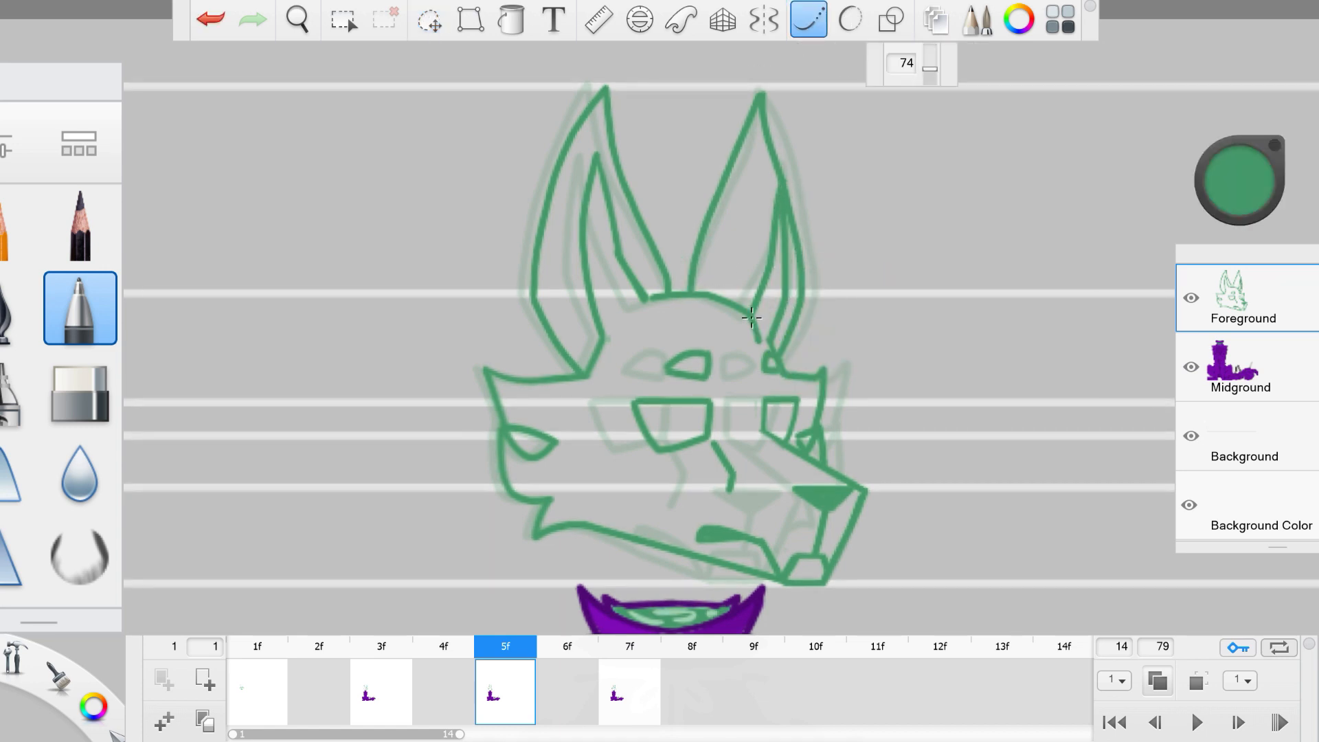
pyautogui.press('e')
# Step: Redraw the line joining the right cheek fur to the ear base on frame 5 and erase the excess around it
pyautogui.click(630, 680)
pyautogui.click(522, 678)
pyautogui.click(81, 311)
pyautogui.moveTo(800, 375); pyautogui.dragTo(777, 374)
pyautogui.click(81, 390)
pyautogui.moveTo(788, 356)
pyautogui.mouseDown()
pyautogui.moveTo(780, 375)
pyautogui.moveTo(768, 356)
pyautogui.mouseUp()
pyautogui.click(80, 310)
pyautogui.click(80, 390)
pyautogui.click(81, 310)
# Step: Redraw the outer edge and tip of the right ear, cleaning up the overlapping strokes
pyautogui.moveTo(761, 107); pyautogui.dragTo(805, 246)
pyautogui.click(80, 390)
pyautogui.click(80, 310)
pyautogui.moveTo(761, 101); pyautogui.dragTo(770, 136)
pyautogui.click(629, 687)
pyautogui.click(80, 390)
# Step: Erase the stray ear lines and redraw the inner left edge of the right ear
pyautogui.moveTo(778, 191)
pyautogui.mouseDown()
pyautogui.moveTo(764, 95)
pyautogui.moveTo(715, 177)
pyautogui.mouseUp()
pyautogui.click(80, 310)
pyautogui.click(80, 390)
pyautogui.click(80, 310)
pyautogui.moveTo(754, 98); pyautogui.dragTo(698, 217)
pyautogui.click(80, 390)
pyautogui.click(81, 310)
# Step: Redraw the head-top line where it meets the left ear's base on frame 5
pyautogui.click(507, 689)
pyautogui.click(80, 390)
pyautogui.click(80, 311)
pyautogui.moveTo(658, 301)
pyautogui.mouseDown()
pyautogui.moveTo(628, 261)
pyautogui.moveTo(681, 304)
pyautogui.moveTo(739, 305)
pyautogui.moveTo(683, 302)
pyautogui.mouseUp()
# Step: Touch up the head outline on frame 7 by erasing and redrawing small parts, then return to frame 5
pyautogui.click(629, 689)
pyautogui.click(80, 390)
pyautogui.click(80, 310)
pyautogui.click(80, 390)
pyautogui.click(80, 311)
pyautogui.click(505, 689)
pyautogui.click(81, 390)
# Step: Clean up the left ear's inner base and the upper edge of the left cheek fur on frame 3
pyautogui.click(382, 689)
pyautogui.click(80, 390)
pyautogui.moveTo(589, 268); pyautogui.dragTo(622, 305)
pyautogui.click(81, 310)
pyautogui.click(80, 390)
pyautogui.moveTo(486, 377)
pyautogui.mouseDown()
pyautogui.moveTo(532, 387)
pyautogui.moveTo(503, 421)
pyautogui.mouseUp()
pyautogui.click(81, 310)
pyautogui.click(80, 390)
# Step: Clean up the left cheek's outer edge and the right eye's outline on frame 5 by erasing and redrawing
pyautogui.click(506, 689)
pyautogui.click(80, 311)
pyautogui.click(81, 391)
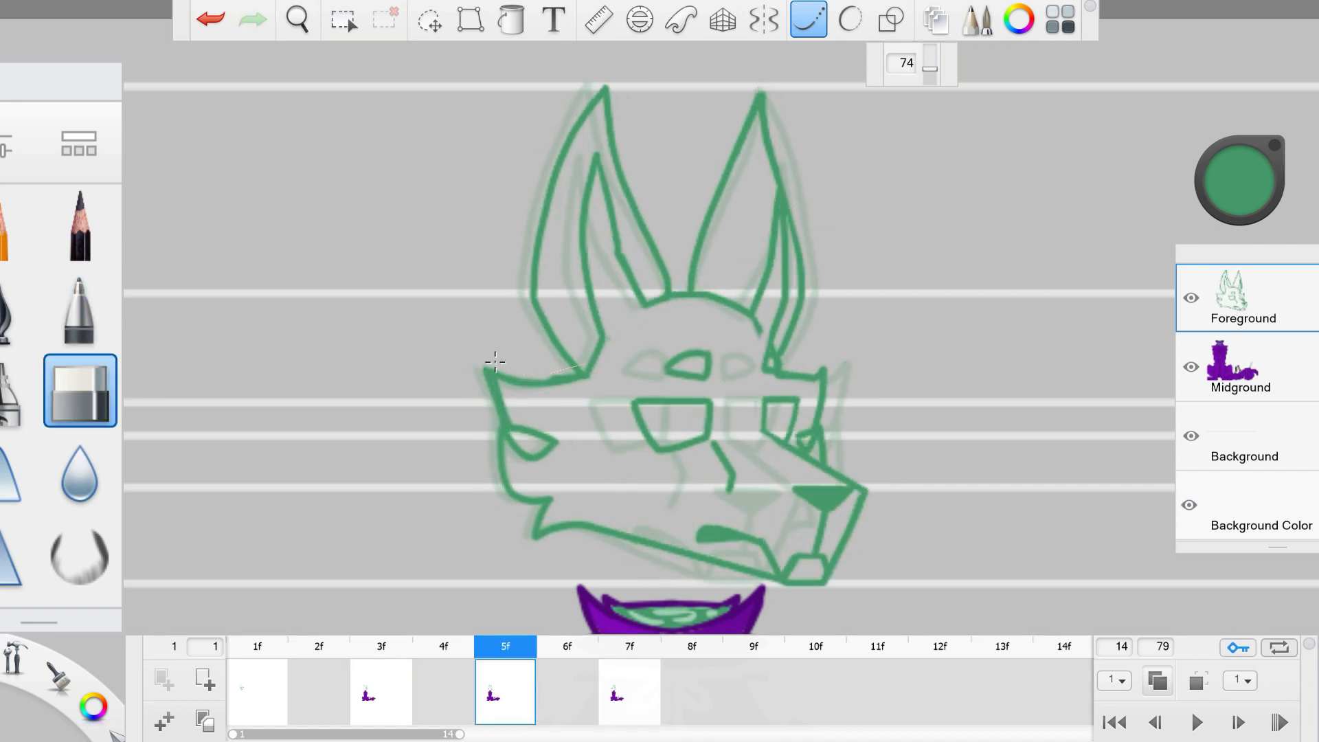
pyautogui.moveTo(481, 370); pyautogui.dragTo(504, 443)
pyautogui.press('s')
pyautogui.press('s')
pyautogui.press('s')
pyautogui.moveTo(792, 399)
pyautogui.mouseDown()
pyautogui.moveTo(782, 441)
pyautogui.moveTo(799, 394)
pyautogui.moveTo(781, 440)
pyautogui.moveTo(782, 422)
pyautogui.mouseUp()
# Step: Play back the animation to check the cleaned-up head turn line art
pyautogui.press('s')
pyautogui.press('s')
pyautogui.press('s')
pyautogui.press('s')
pyautogui.click(1197, 722)
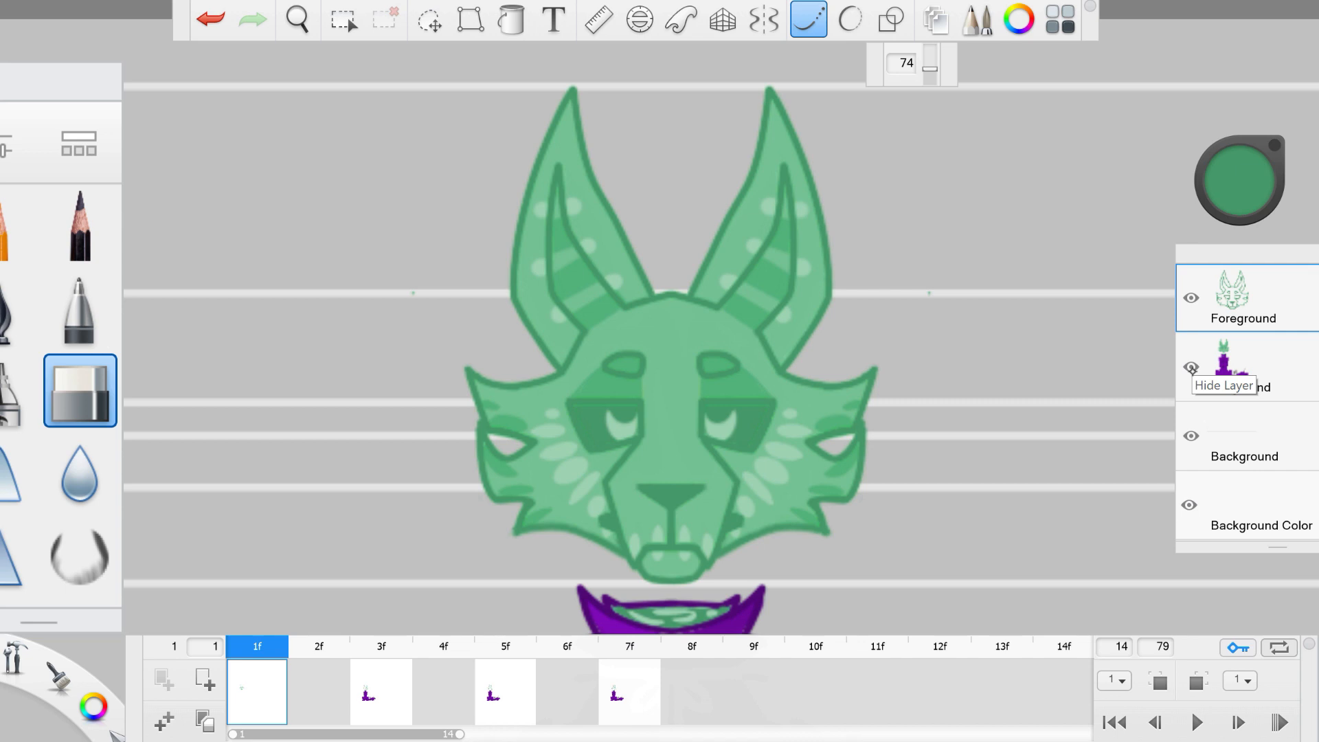
# Step: Hide the Background guide layer and fill frame 3's head on the Midground layer with light green sampled from frame 1
pyautogui.click(1239, 180)
pyautogui.click(1176, 265)
pyautogui.click(1230, 261)
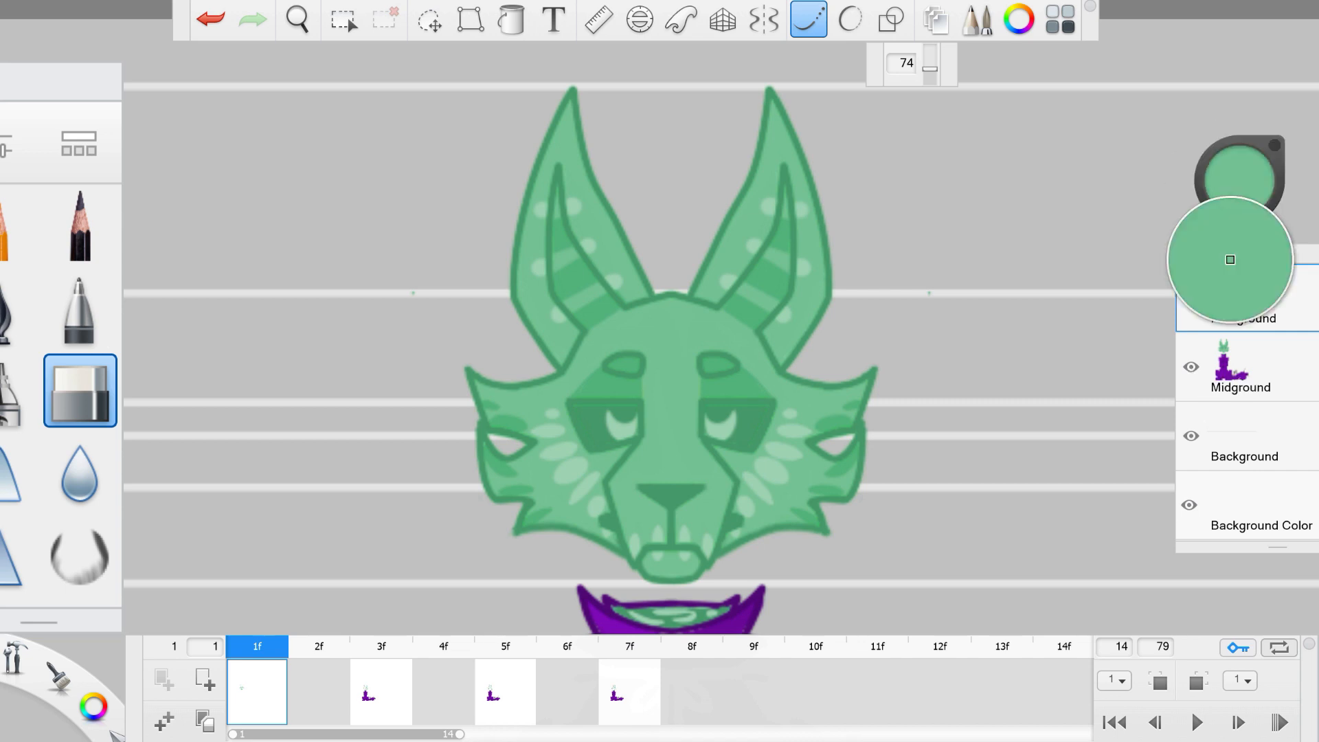
pyautogui.click(403, 701)
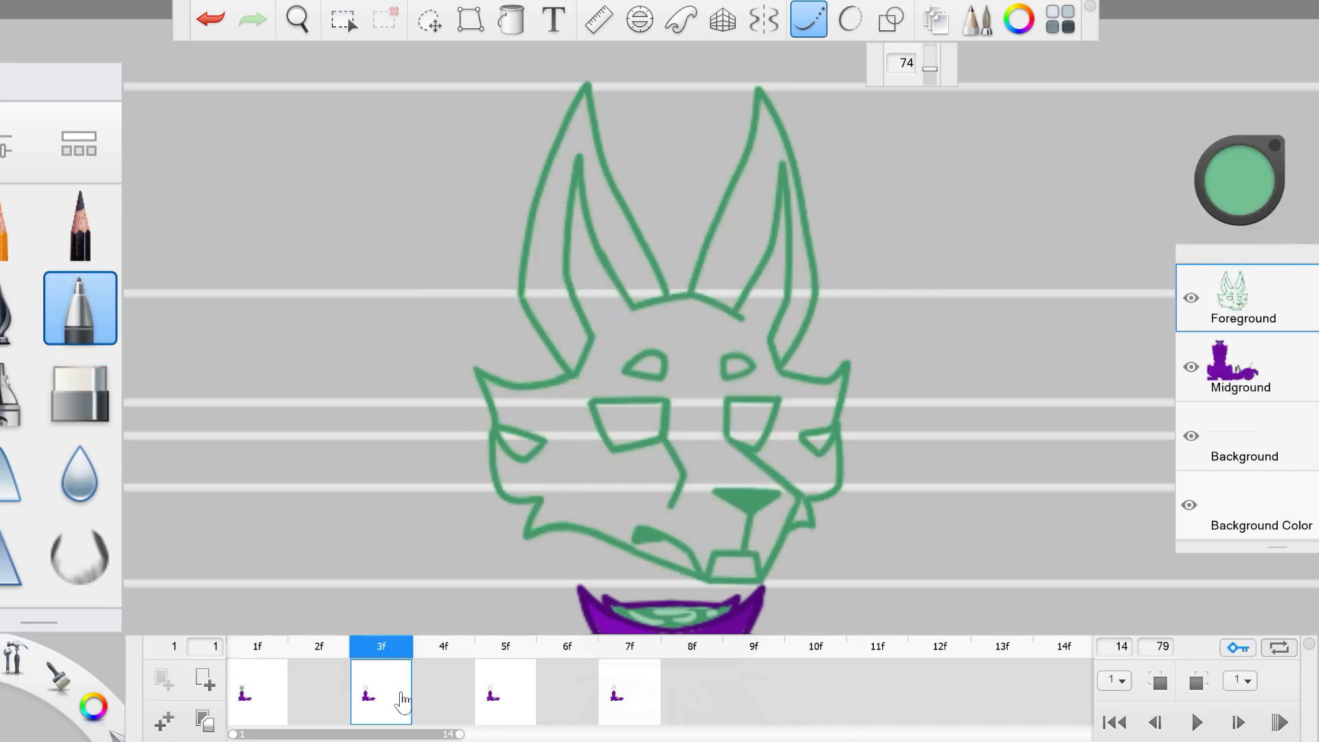
pyautogui.click(1191, 435)
pyautogui.click(511, 19)
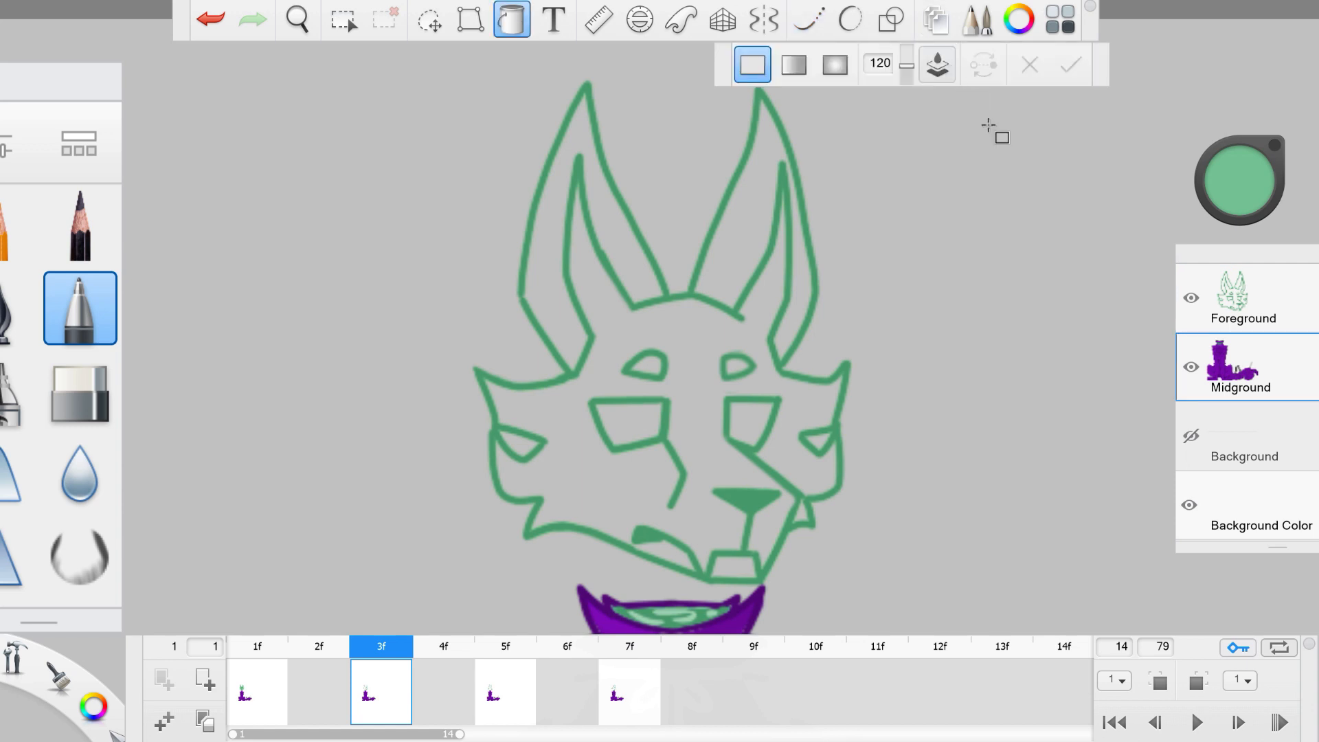
pyautogui.click(653, 250)
# Step: Paint the eye patches on frame 3 in the dark green sampled from the nose
pyautogui.click(1239, 180)
pyautogui.click(1234, 264)
pyautogui.click(749, 496)
pyautogui.click(15, 308)
# Step: Copy the light iris from frame 1 and place it in both eyes on frame 3
pyautogui.moveTo(609, 436); pyautogui.dragTo(602, 403)
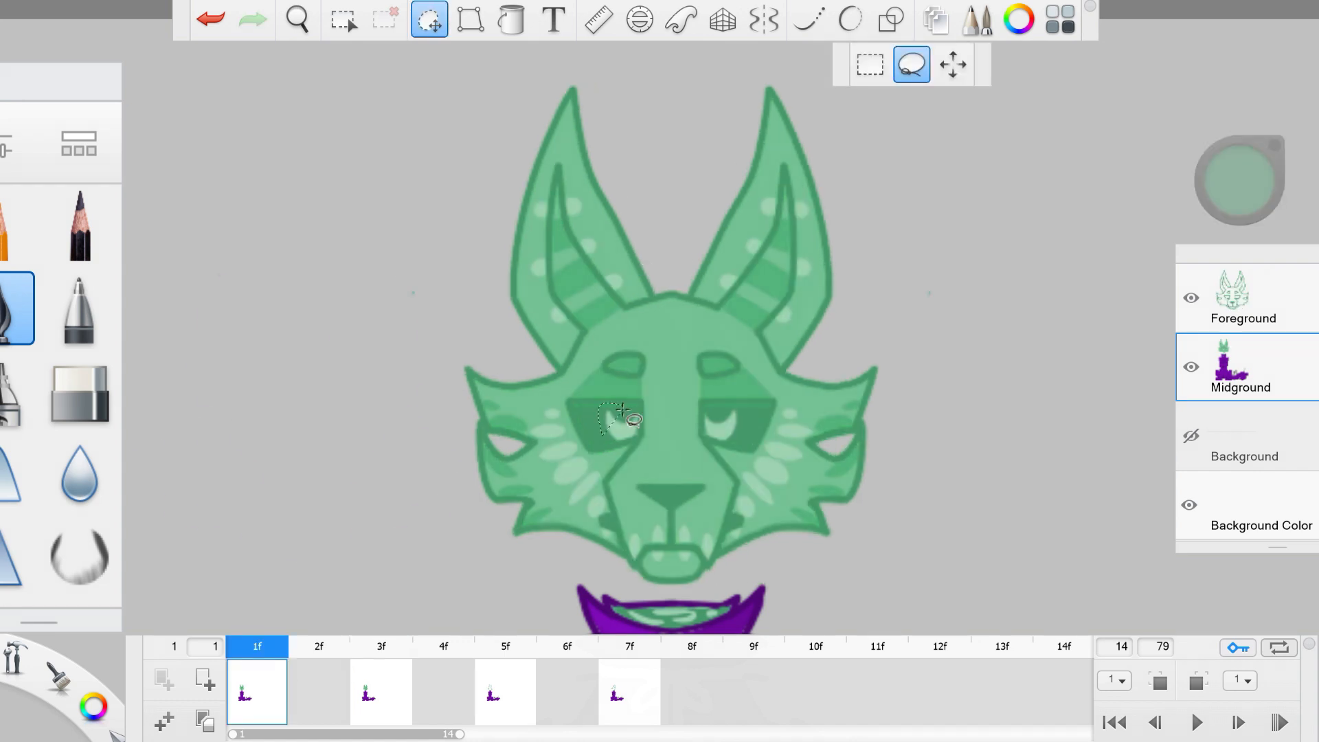
pyautogui.click(387, 699)
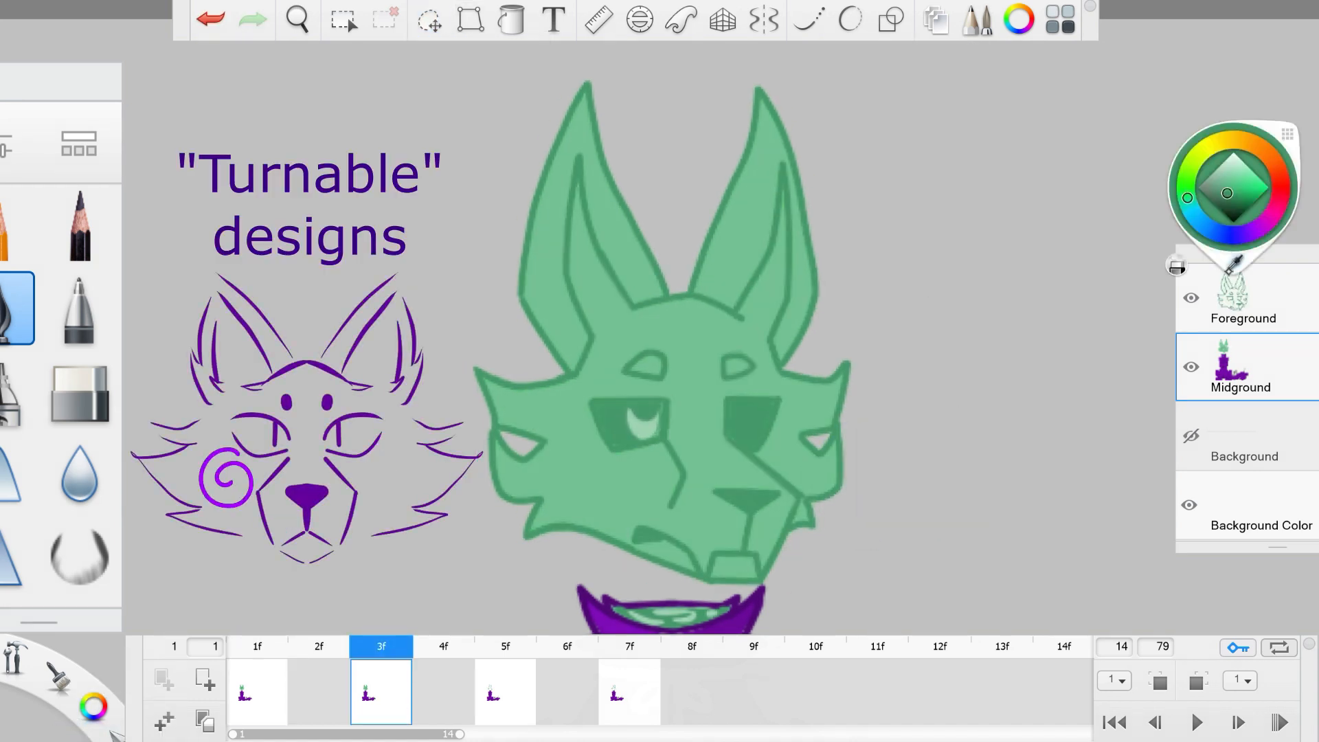
pyautogui.moveTo(1230, 270); pyautogui.dragTo(649, 431)
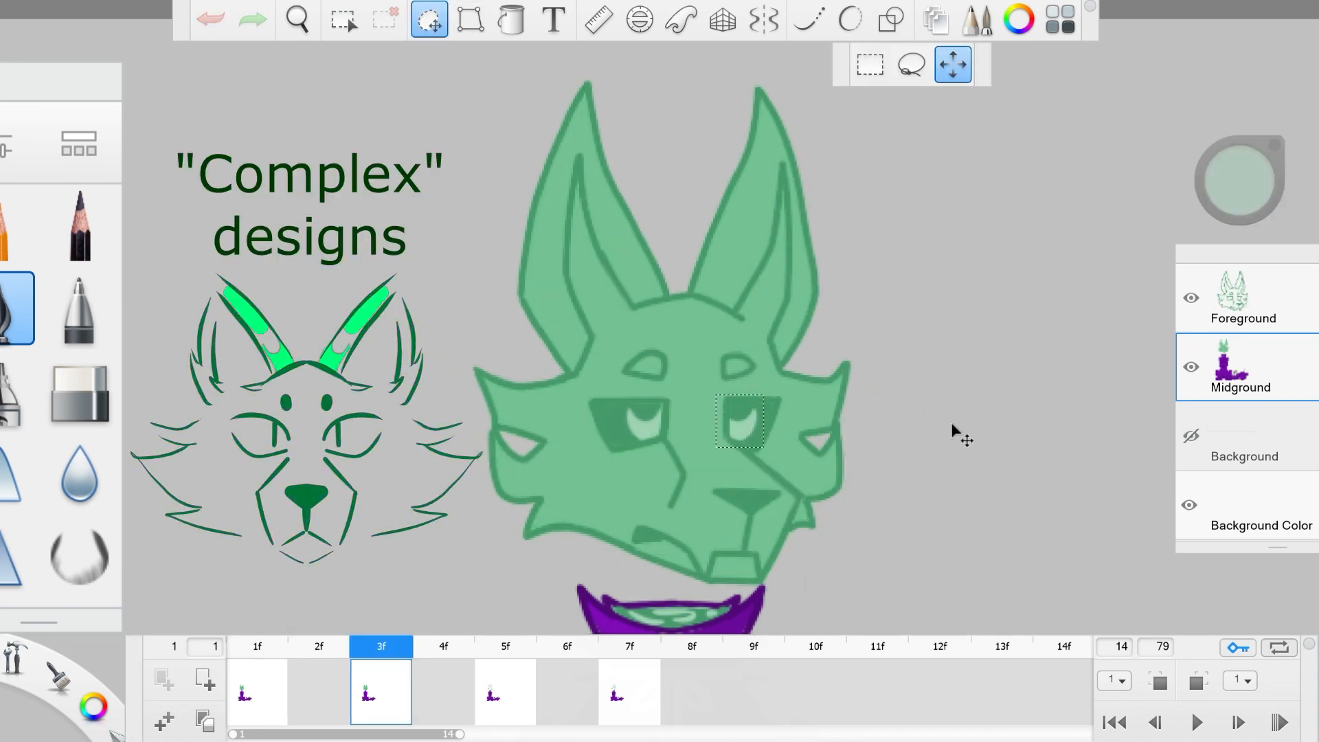
pyautogui.moveTo(951, 421); pyautogui.dragTo(1003, 448)
pyautogui.press('Escape')
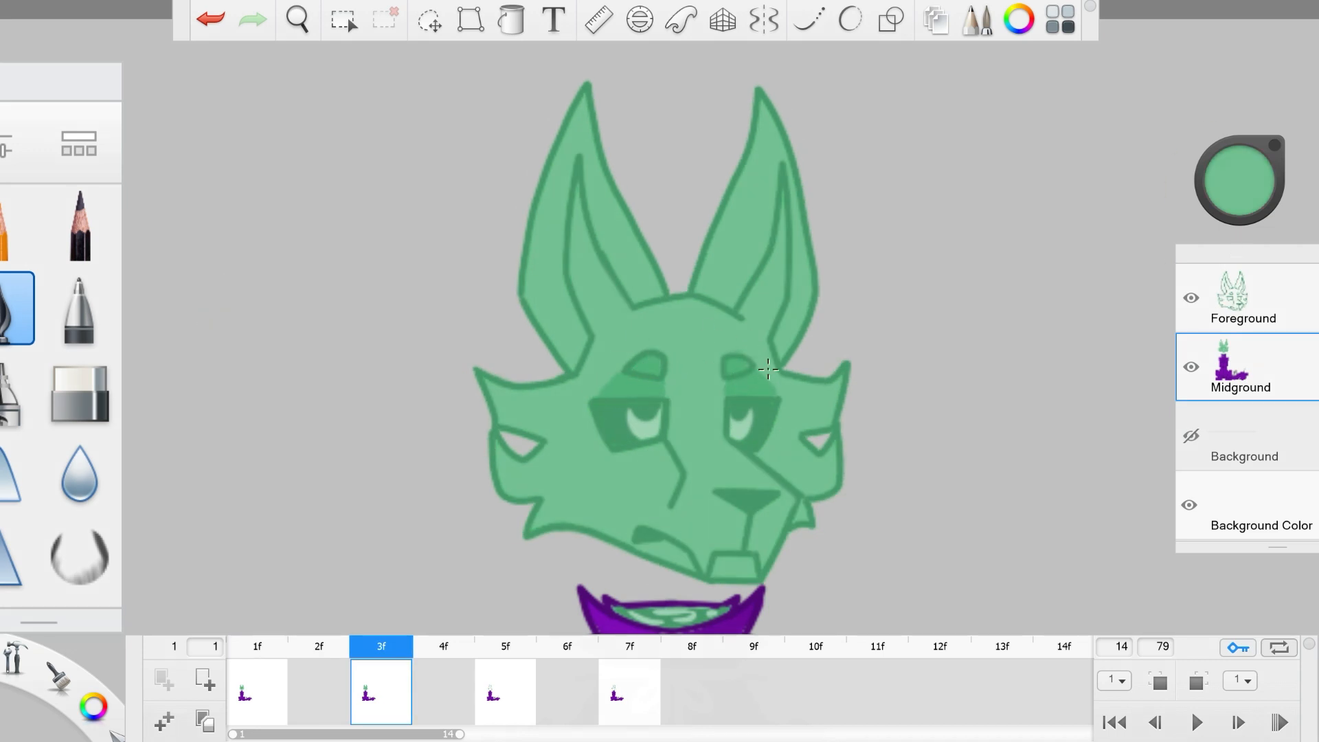
# Step: Paint the darker green stripes inside the left ear on frame 3 and trim them with the sampled base green
pyautogui.moveTo(573, 290); pyautogui.dragTo(601, 254)
pyautogui.moveTo(570, 243)
pyautogui.mouseDown()
pyautogui.moveTo(586, 217)
pyautogui.moveTo(618, 246)
pyautogui.mouseUp()
pyautogui.keyDown('alt'); pyautogui.click(550, 242); pyautogui.keyUp('alt')
pyautogui.moveTo(559, 276); pyautogui.dragTo(564, 292)
pyautogui.keyDown('alt'); pyautogui.click(607, 316); pyautogui.keyUp('alt')
# Step: Paint matching darker green stripes inside the right ear on frame 3
pyautogui.moveTo(742, 306); pyautogui.dragTo(770, 328)
pyautogui.moveTo(763, 263); pyautogui.dragTo(776, 266)
pyautogui.moveTo(771, 216); pyautogui.dragTo(784, 224)
pyautogui.keyDown('alt'); pyautogui.click(749, 240); pyautogui.keyUp('alt')
pyautogui.moveTo(768, 214); pyautogui.dragTo(753, 247)
# Step: Add pale green dots along the stripes of both ears on frame 3
pyautogui.moveTo(1239, 180); pyautogui.dragTo(1239, 161)
pyautogui.moveTo(572, 309); pyautogui.dragTo(619, 278)
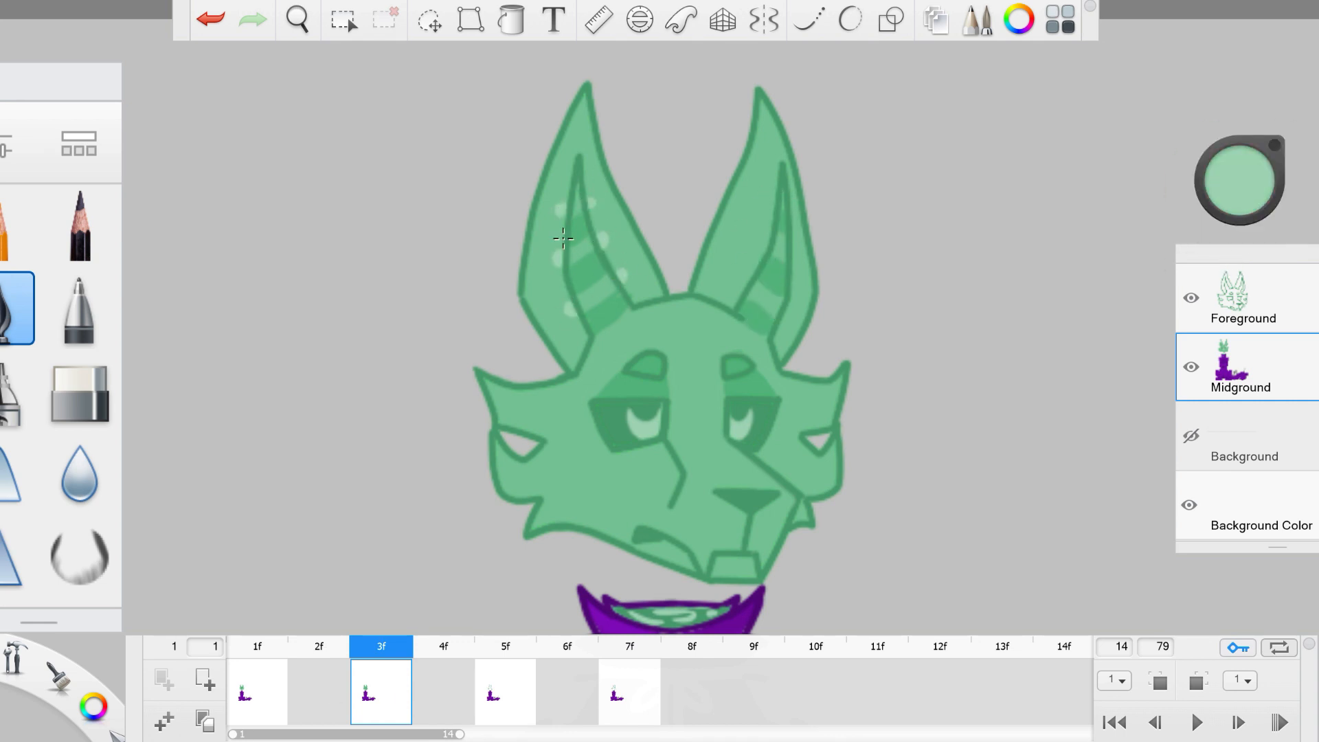
pyautogui.click(741, 285)
pyautogui.click(790, 315)
# Step: Rework the right ear's upper dots and stripes on frame 3 using a lasso selection and greens sampled from the ear
pyautogui.press('v')
pyautogui.moveTo(751, 206); pyautogui.dragTo(759, 168)
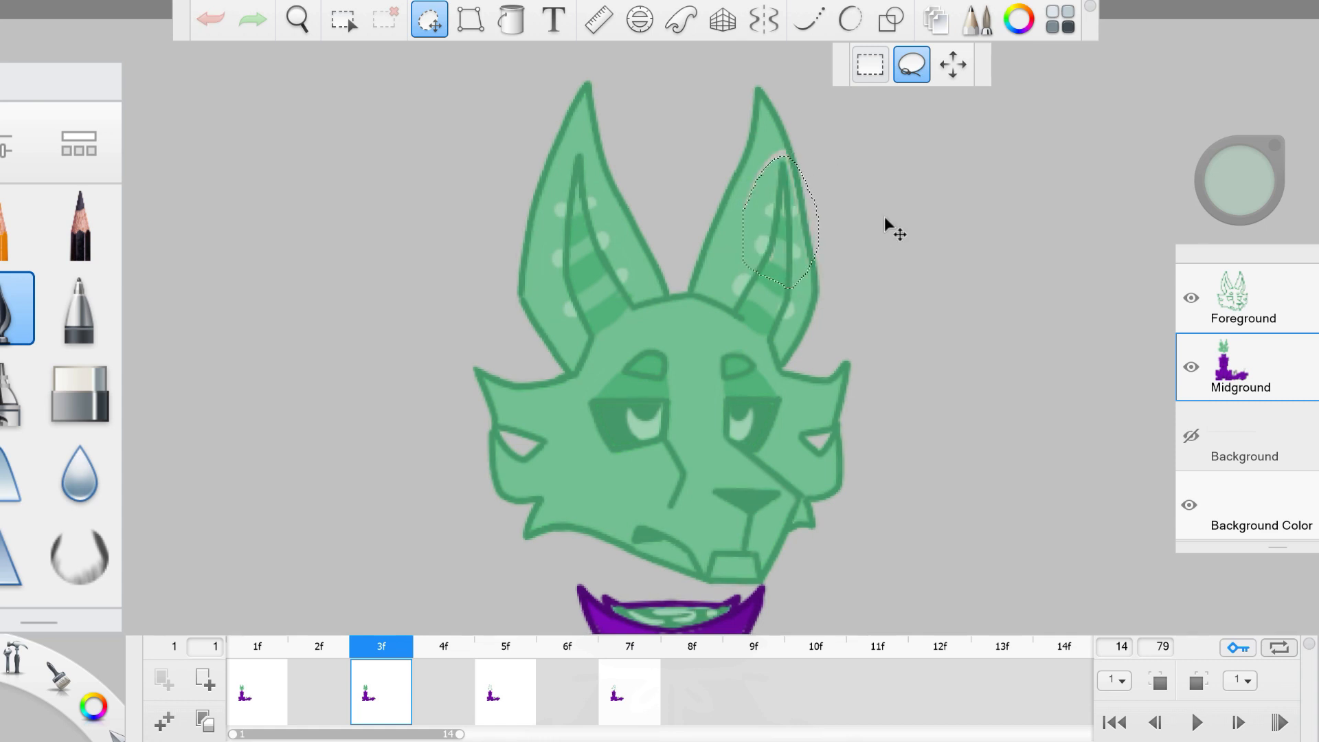
pyautogui.press('b')
pyautogui.keyDown('alt'); pyautogui.click(774, 273); pyautogui.keyUp('alt')
pyautogui.click(780, 243)
pyautogui.keyDown('alt'); pyautogui.click(762, 244); pyautogui.keyUp('alt')
pyautogui.keyDown('alt'); pyautogui.click(764, 316); pyautogui.keyUp('alt')
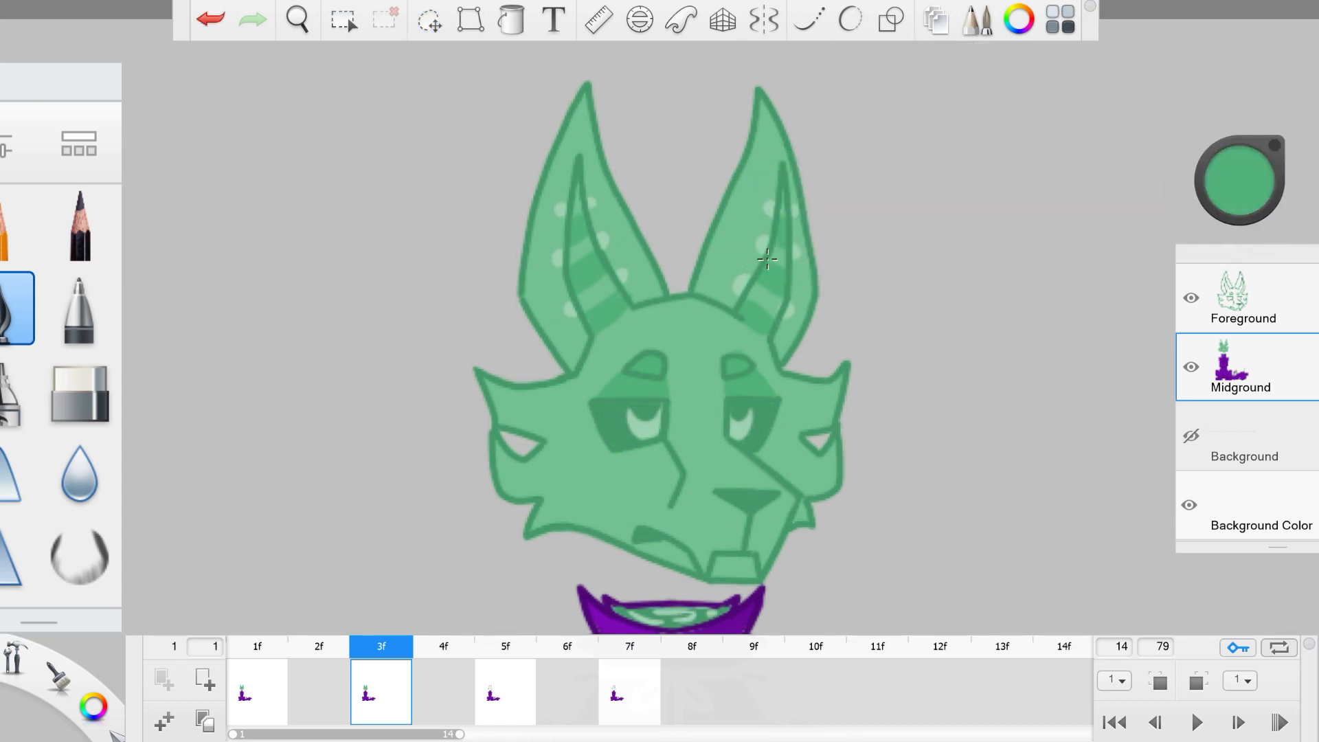
# Step: Copy the left cheek's dark fur streaks from frame 1 onto the left cheek on frame 3
pyautogui.click(255, 690)
pyautogui.press('v')
pyautogui.moveTo(529, 379); pyautogui.dragTo(553, 552)
pyautogui.moveTo(116, 734); pyautogui.dragTo(112, 676)
pyautogui.press('b')
pyautogui.click(374, 673)
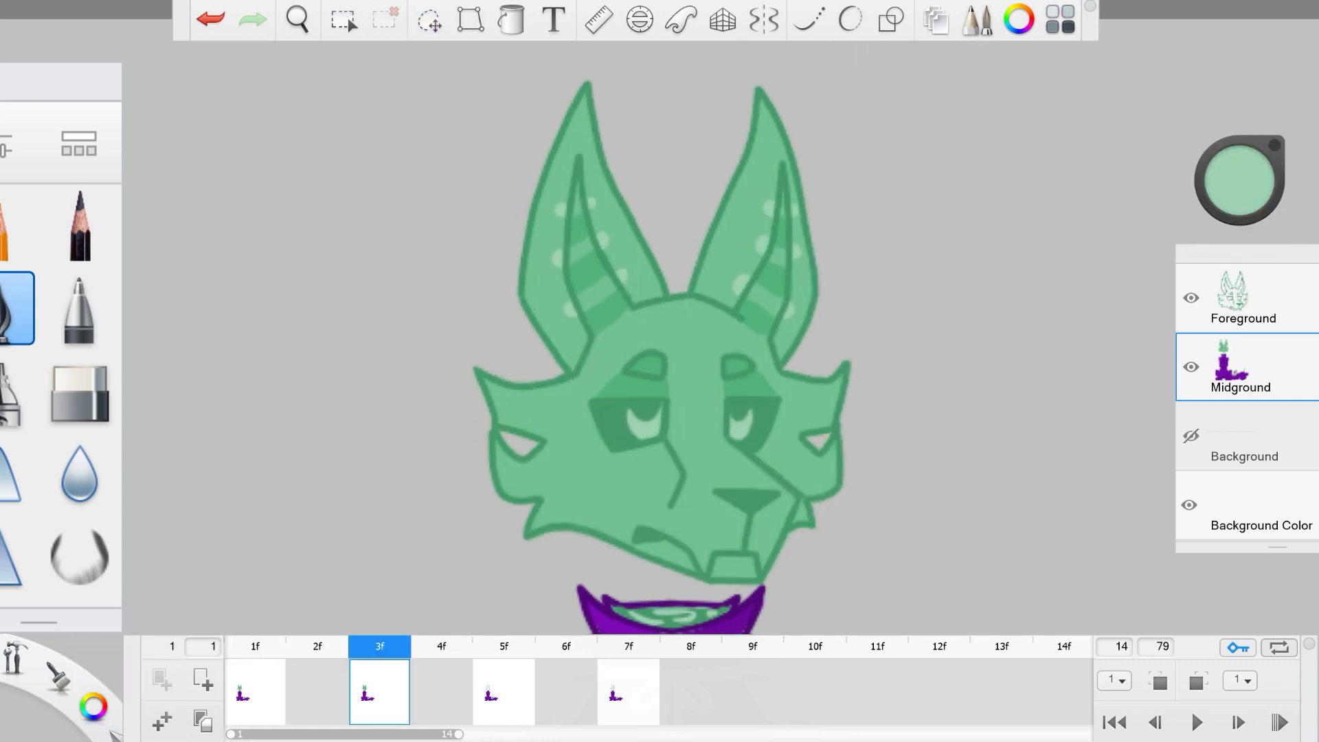
pyautogui.press('v')
pyautogui.press('b')
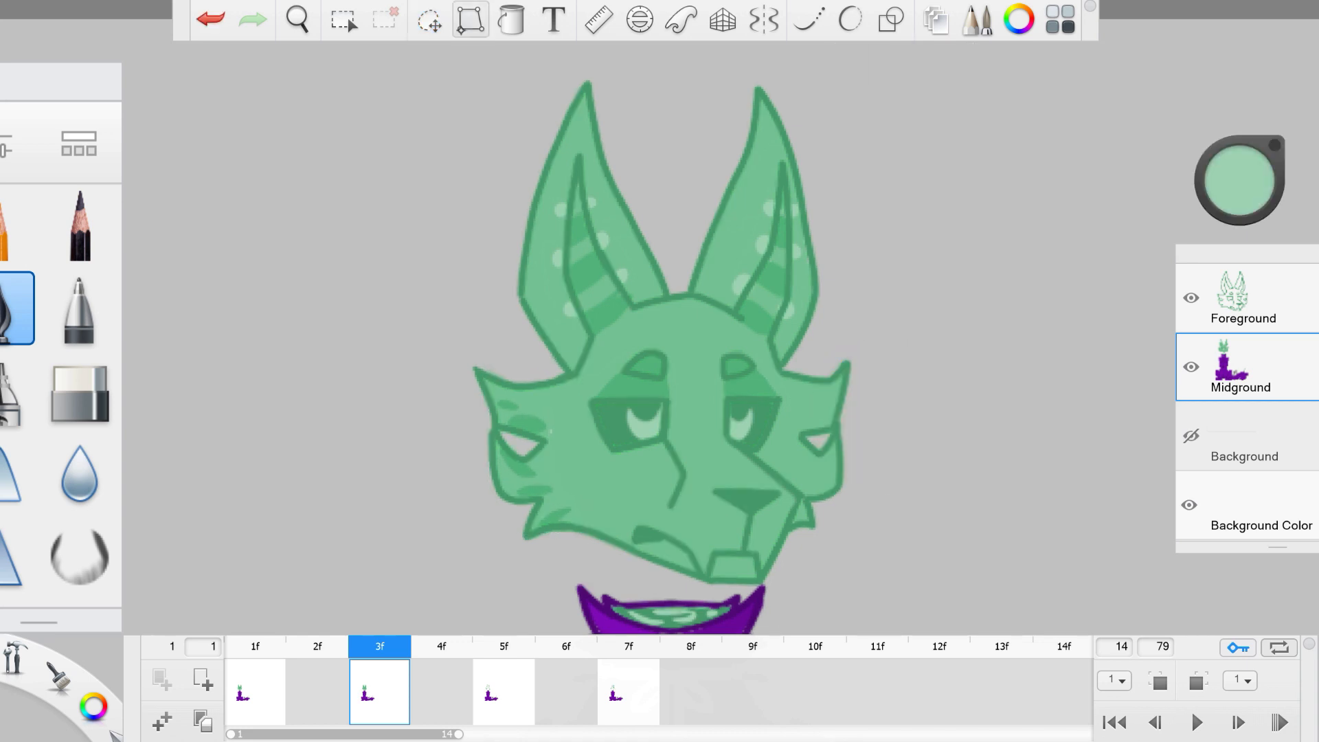
# Step: Copy the right cheek's dark fur streaks from frame 1 and move them onto the right cheek on frame 3
pyautogui.click(255, 687)
pyautogui.press('v')
pyautogui.moveTo(855, 365); pyautogui.dragTo(807, 541)
pyautogui.click(116, 733)
pyautogui.press('b')
pyautogui.click(376, 680)
pyautogui.click(115, 733)
pyautogui.moveTo(115, 735); pyautogui.dragTo(170, 731)
pyautogui.moveTo(926, 409); pyautogui.dragTo(896, 405)
# Step: Paint the pale green cheek marks and teeth on frame 3
pyautogui.press('e')
pyautogui.press('b')
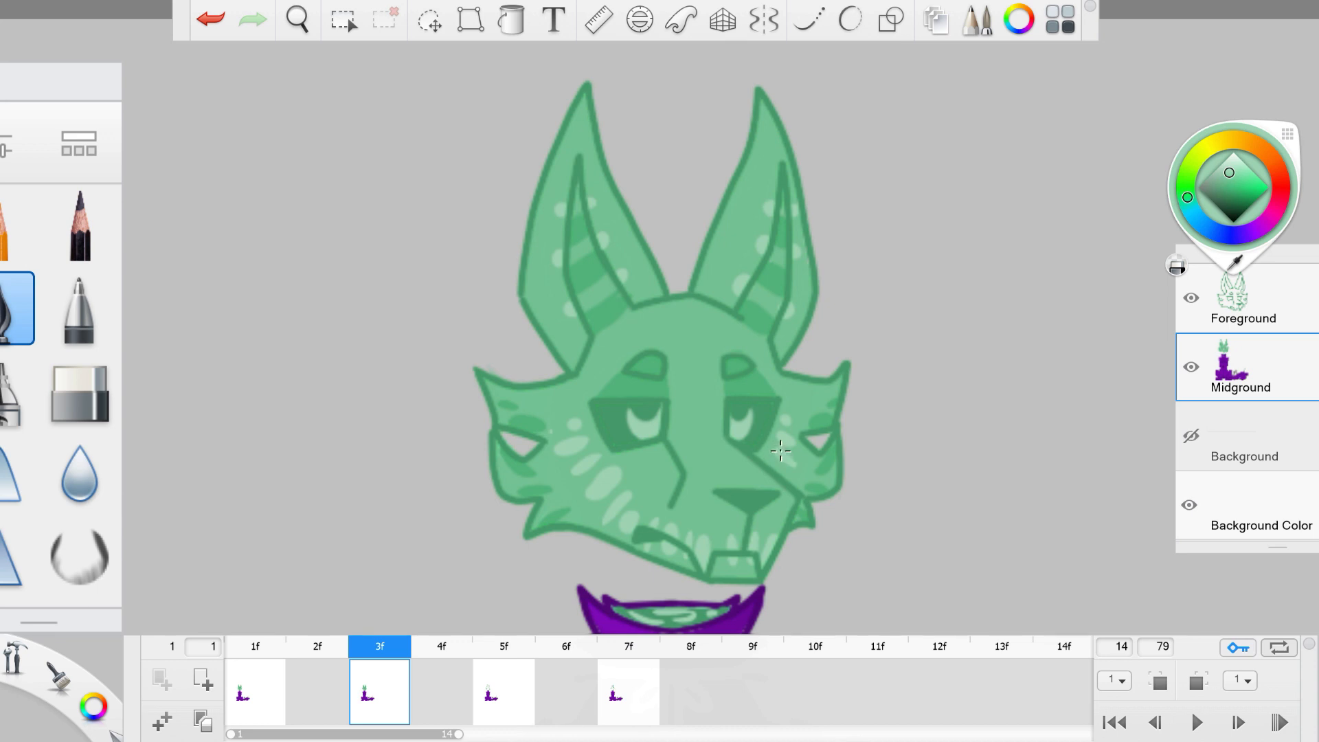
pyautogui.moveTo(788, 406); pyautogui.dragTo(775, 464)
# Step: Copy the right cheek's pale marks from frame 1, paste them on frame 3 and move them beside the muzzle
pyautogui.click(269, 708)
pyautogui.press('v')
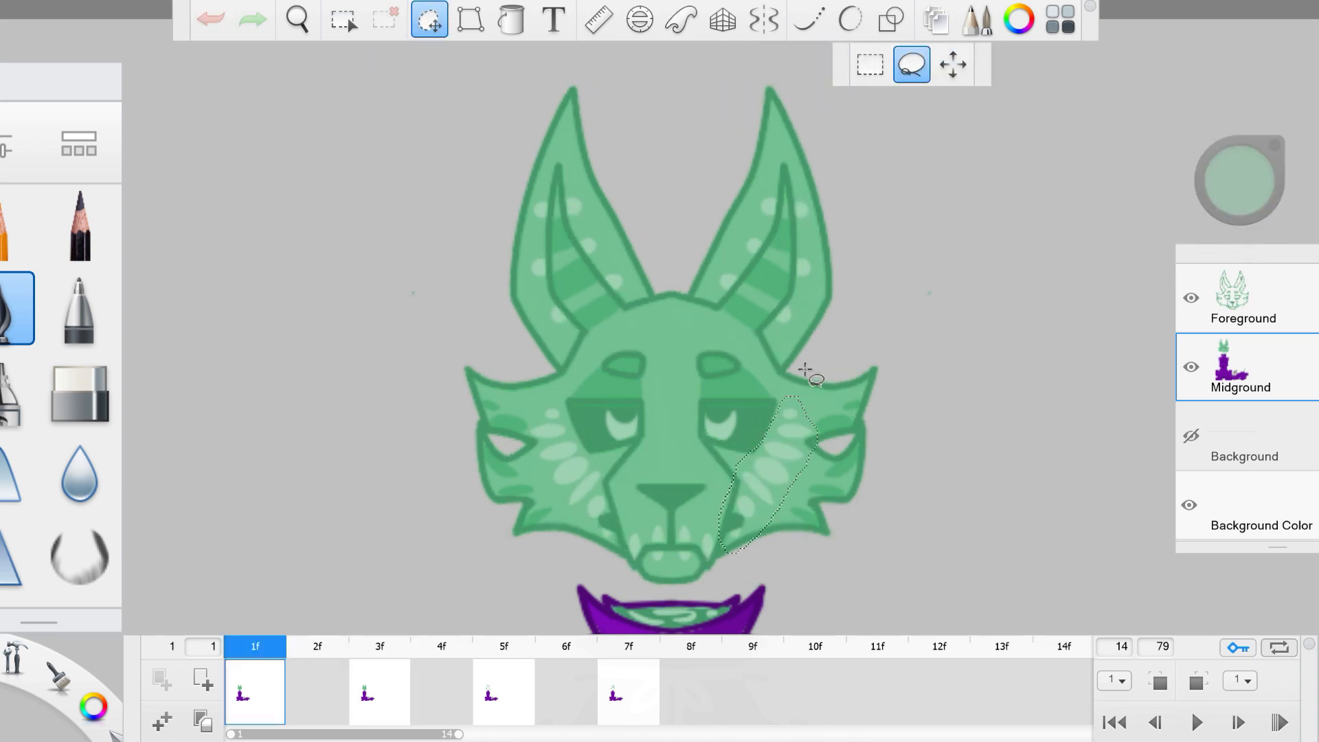
pyautogui.hotkey('ctrl', 'c')
pyautogui.click(380, 694)
pyautogui.hotkey('ctrl', 'v')
pyautogui.moveTo(899, 439); pyautogui.dragTo(948, 456)
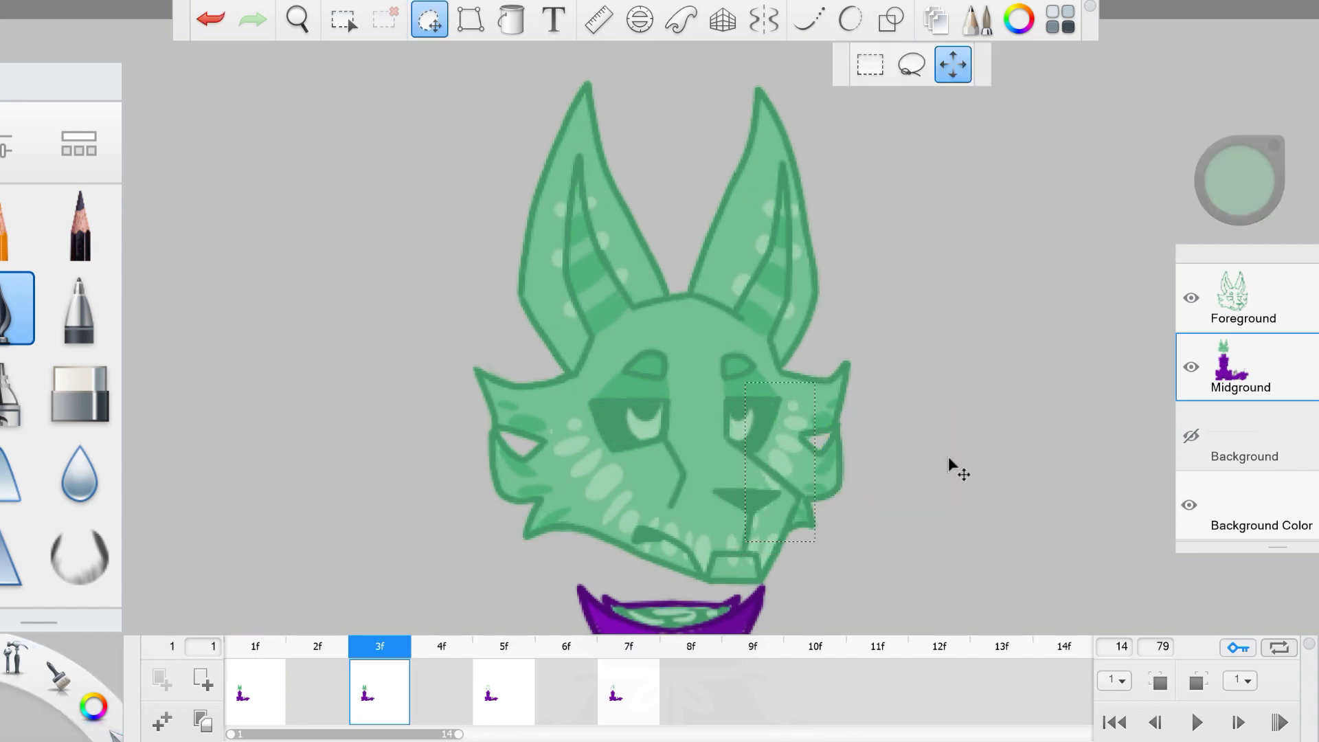
# Step: Lasso the pale marks on frame 3's right cheek and nudge them into position beside the eye
pyautogui.click(912, 64)
pyautogui.moveTo(790, 388); pyautogui.dragTo(787, 391)
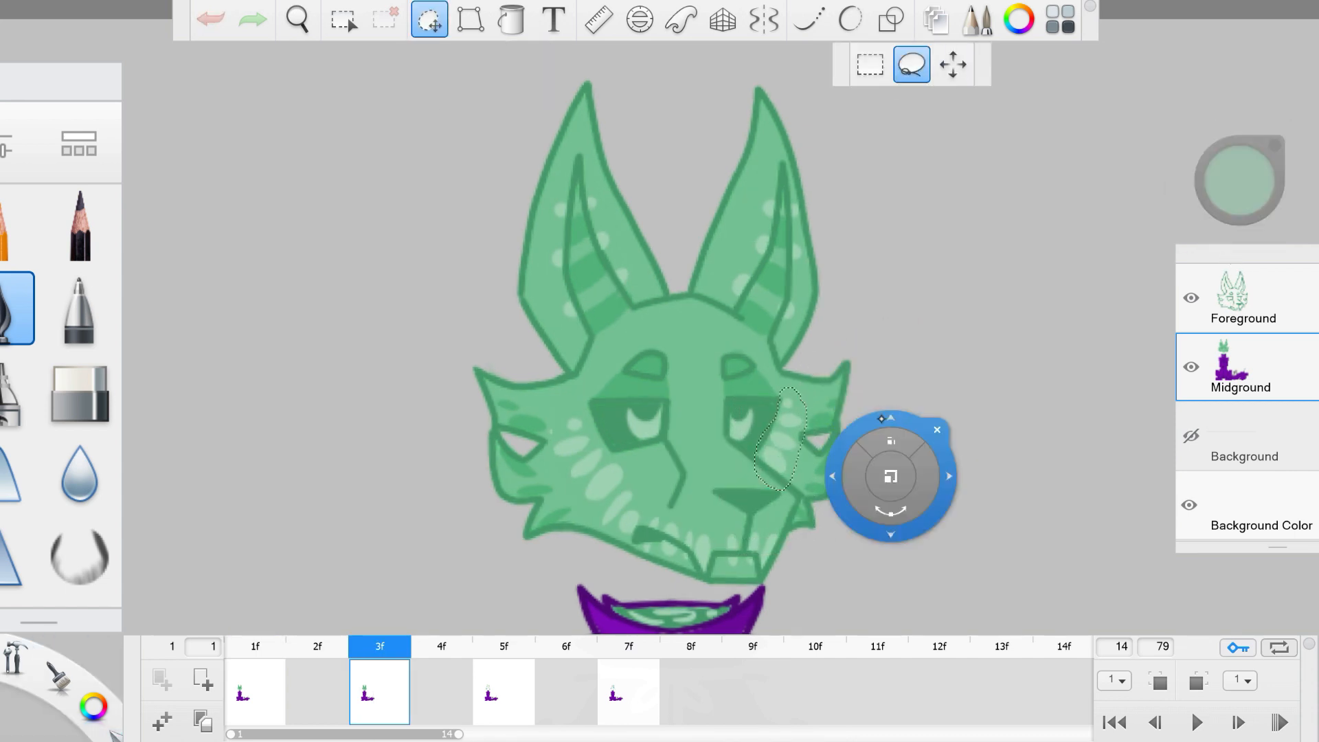
pyautogui.moveTo(881, 419); pyautogui.dragTo(887, 419)
pyautogui.press('Escape')
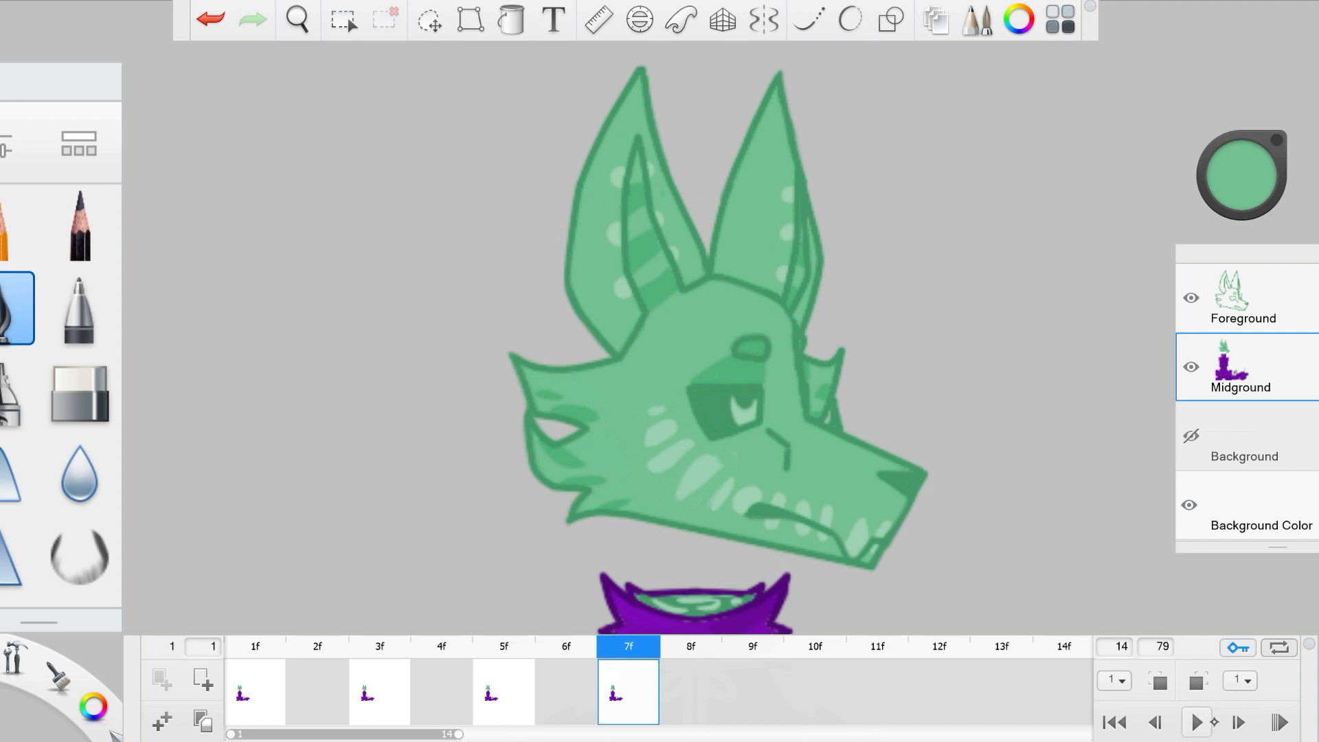
# Step: Add a keyframe at frame 9, clear its Foreground line art and hide the Midground layer
pyautogui.click(1197, 722)
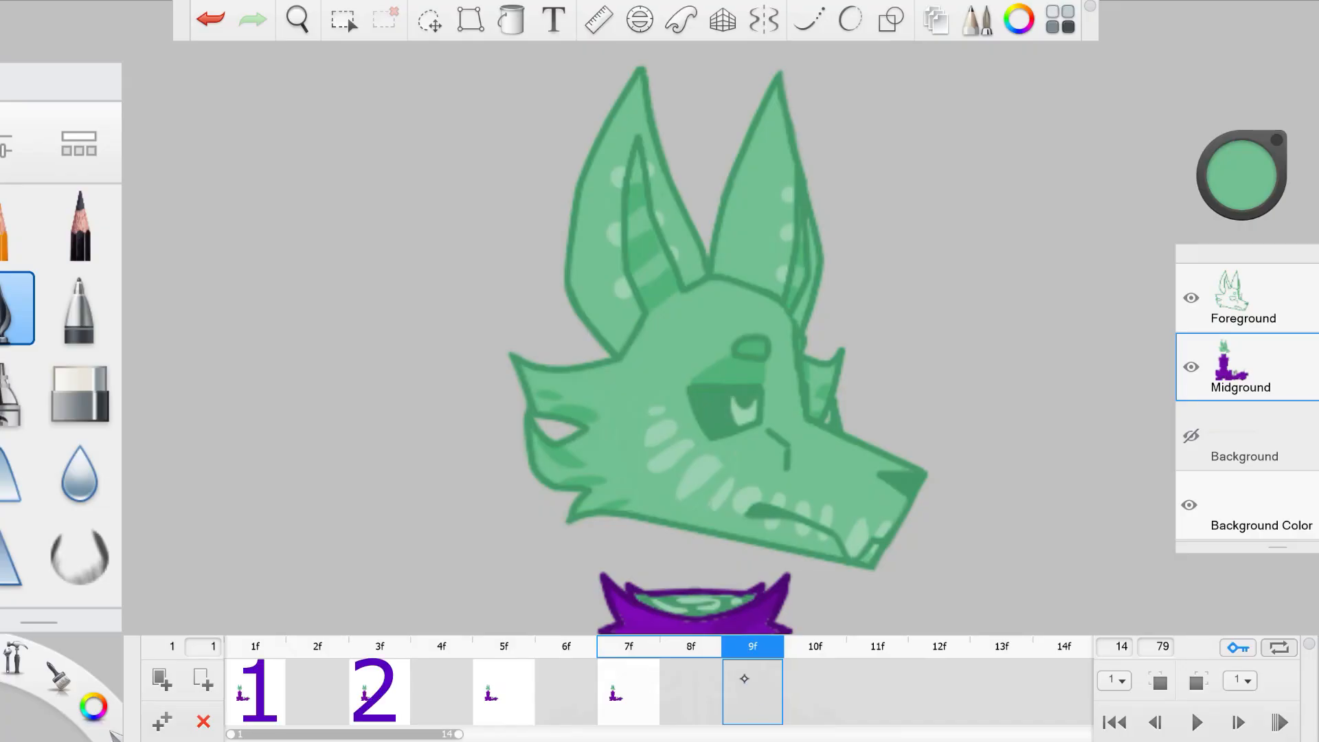
pyautogui.click(163, 721)
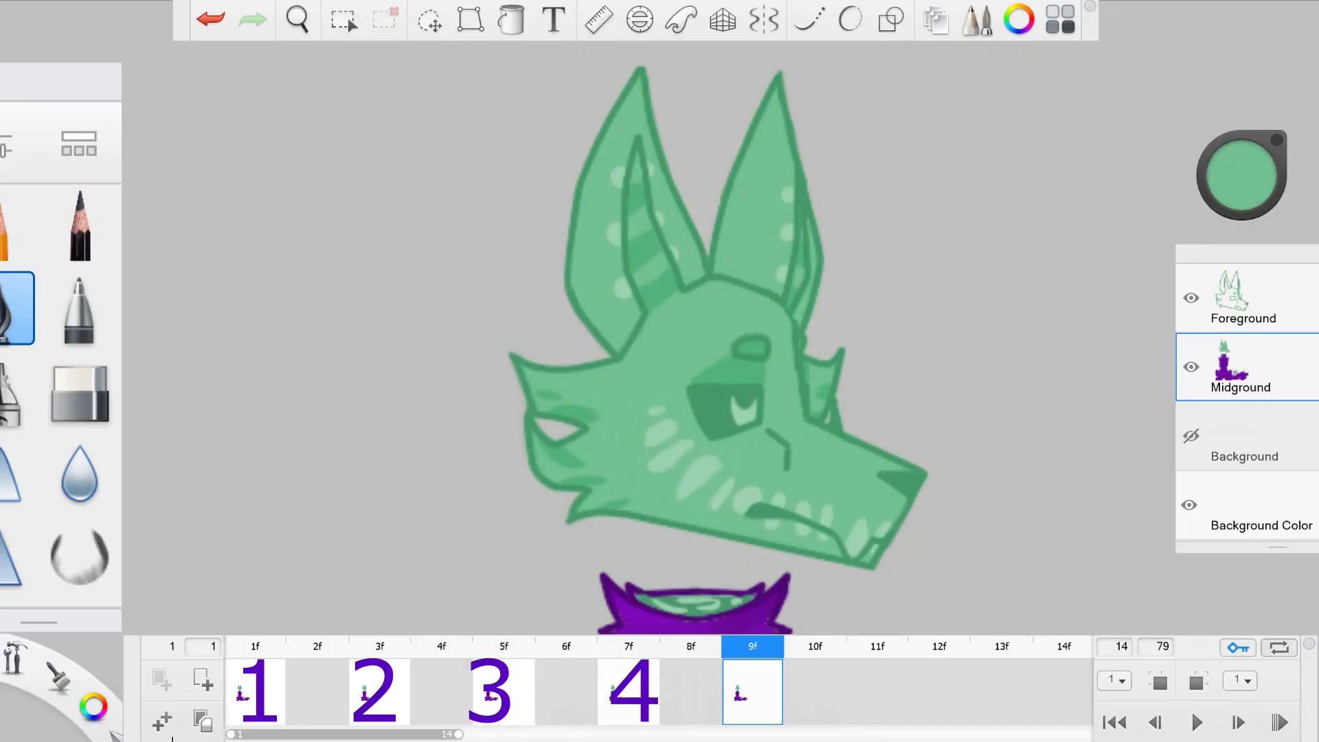
pyautogui.click(1246, 292)
pyautogui.click(81, 390)
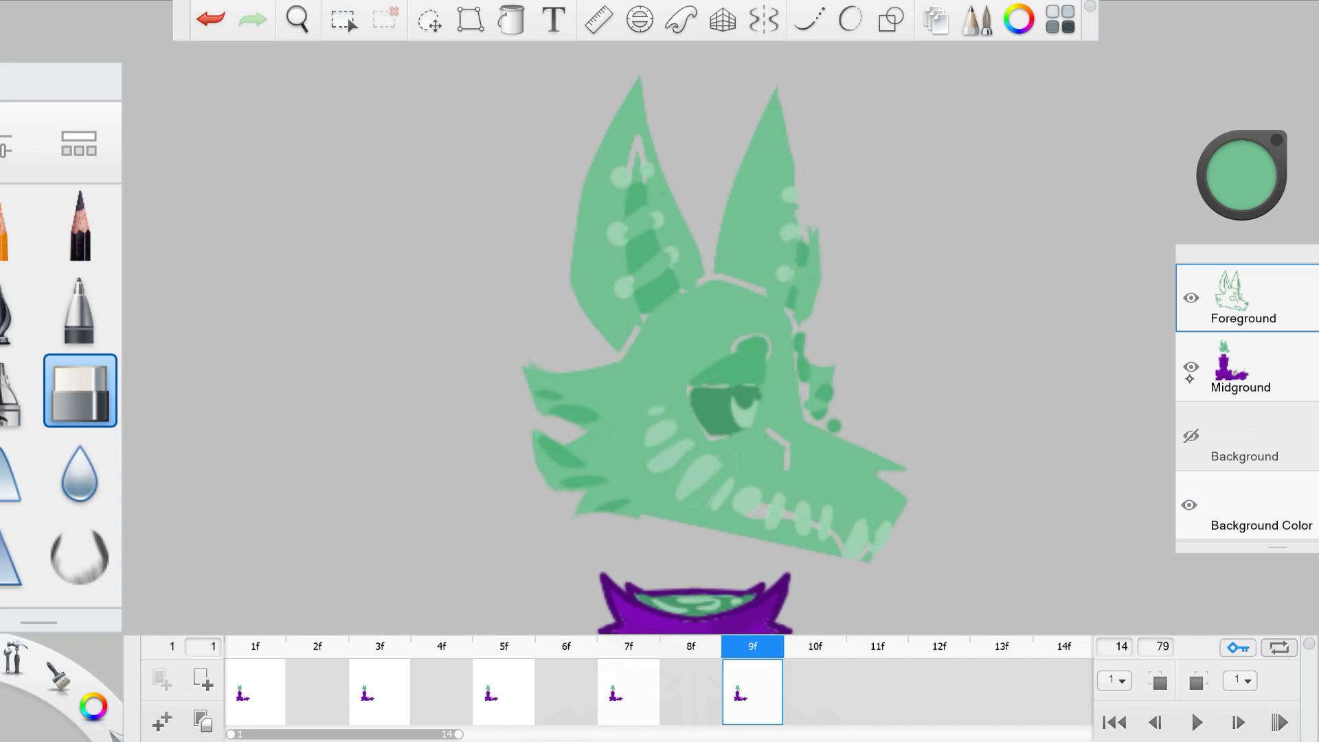
pyautogui.click(1191, 366)
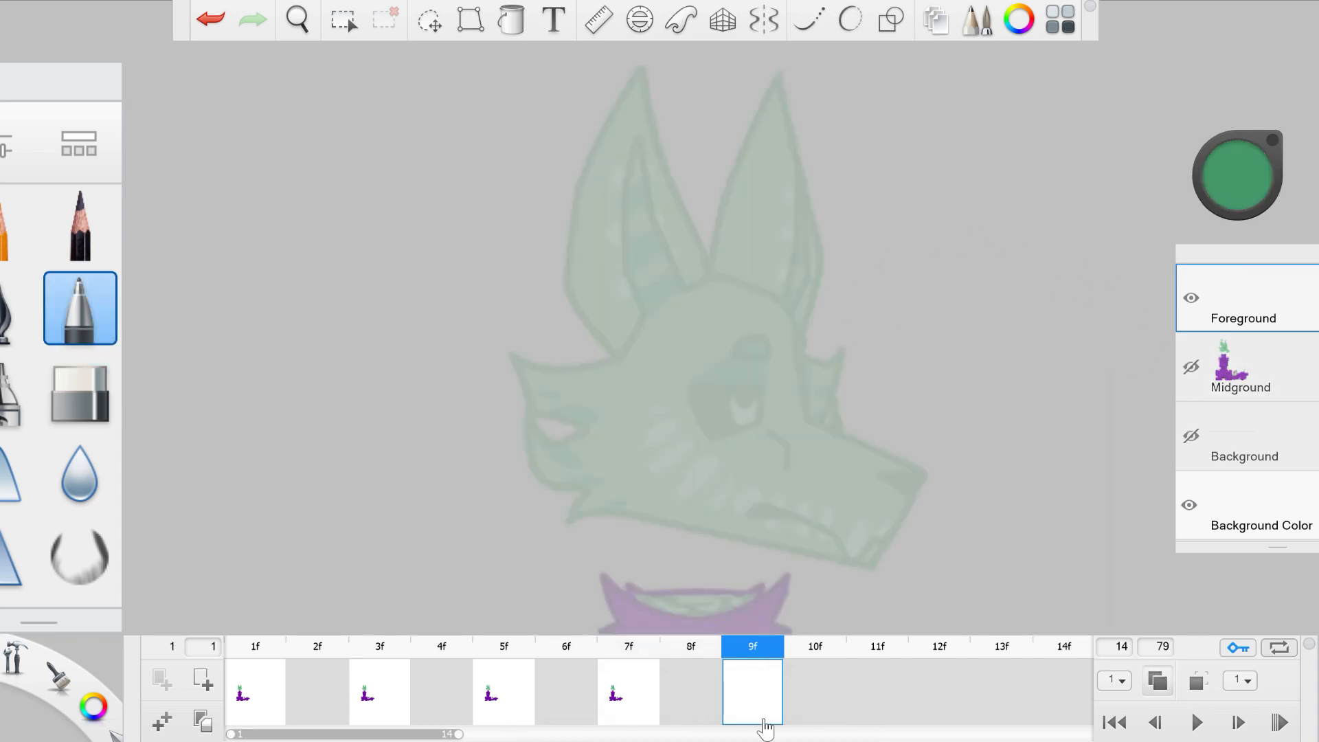
# Step: Trace the left cheek fur, the top of the head and the forehead on frame 9 over the onion skin
pyautogui.click(809, 19)
pyautogui.moveTo(511, 356); pyautogui.dragTo(636, 337)
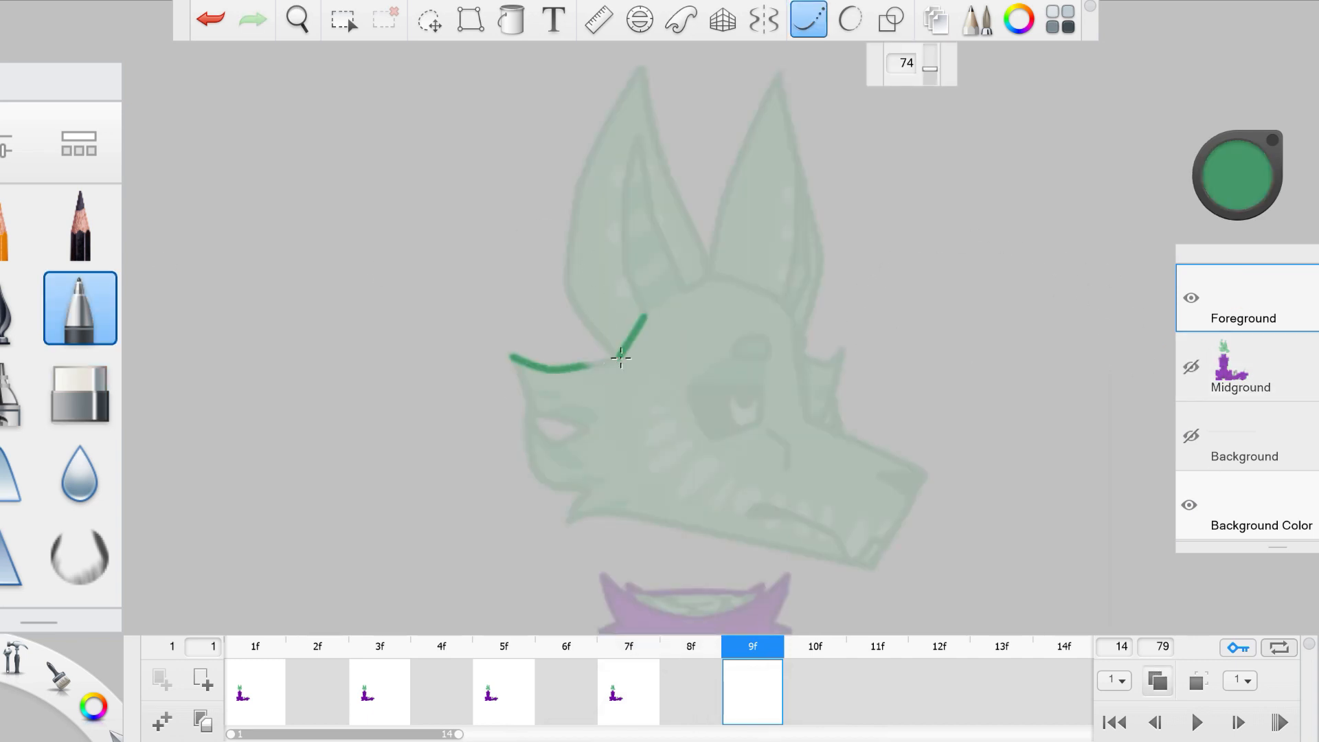
pyautogui.moveTo(588, 428); pyautogui.dragTo(580, 507)
pyautogui.moveTo(717, 276); pyautogui.dragTo(805, 443)
# Step: Trace the muzzle on frame 9 with straight lines for the bridge and jaw and a curve for the front
pyautogui.click(891, 20)
pyautogui.moveTo(805, 416); pyautogui.dragTo(925, 473)
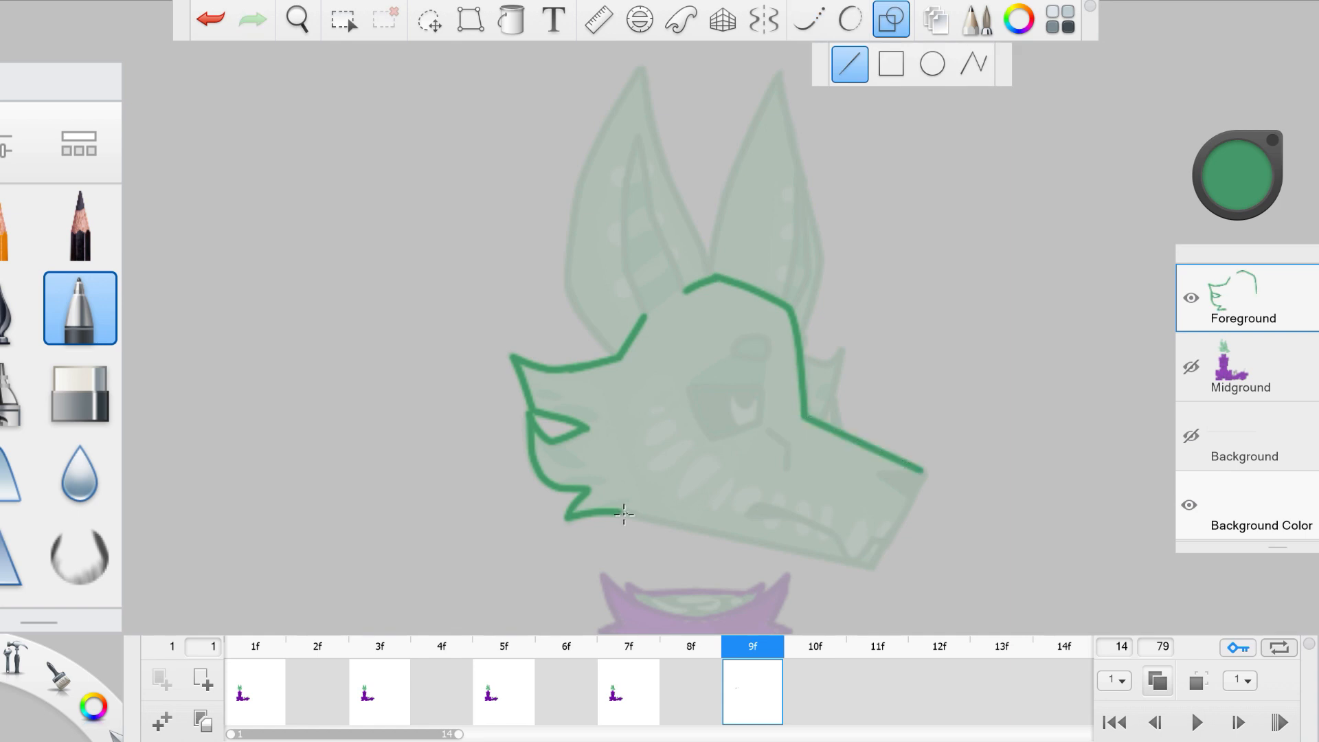
pyautogui.moveTo(622, 512); pyautogui.dragTo(872, 569)
pyautogui.click(809, 19)
pyautogui.moveTo(873, 569); pyautogui.dragTo(935, 443)
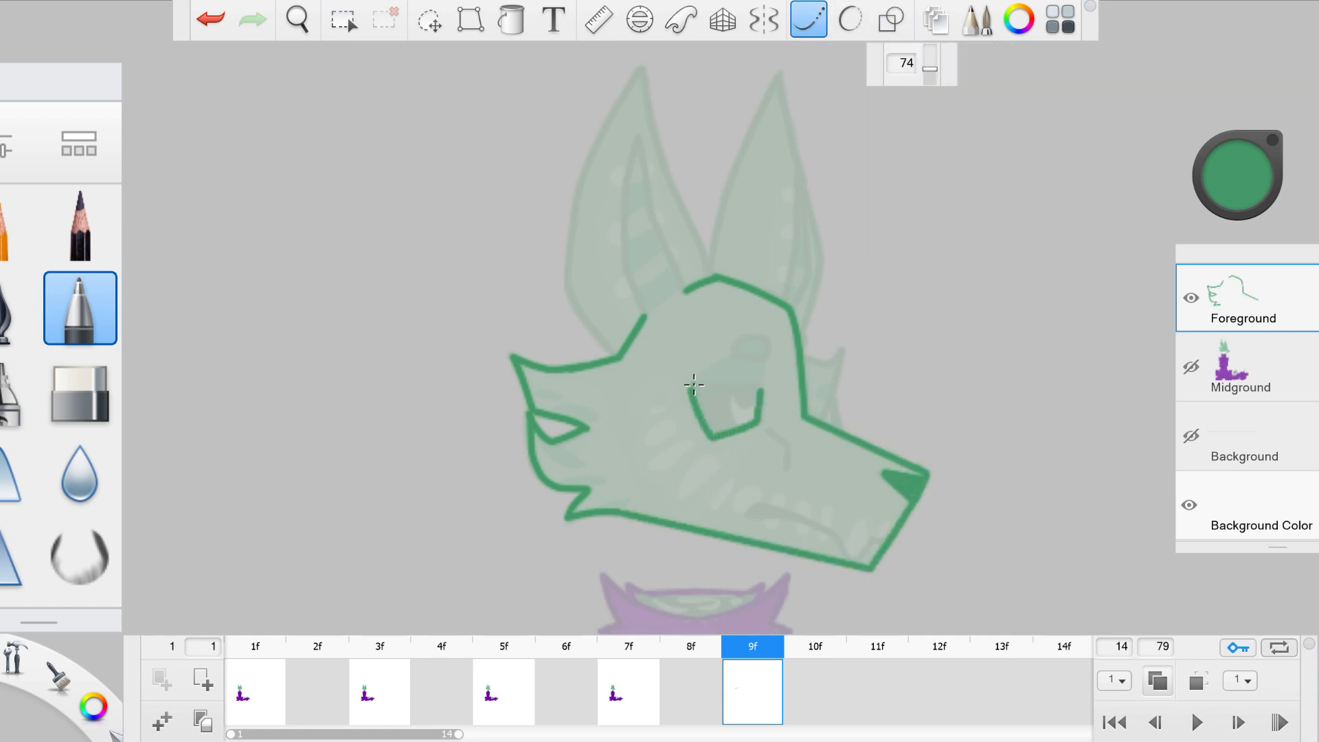
# Step: Draw the brow and the far cheek fur on frame 9, undoing the last stray stroke
pyautogui.click(81, 394)
pyautogui.moveTo(731, 351)
pyautogui.mouseDown()
pyautogui.moveTo(768, 339)
pyautogui.moveTo(839, 347)
pyautogui.mouseUp()
pyautogui.click(81, 309)
pyautogui.hotkey('ctrl', 'z')
# Step: Trace the outer and inner outlines of both ears on frame 9
pyautogui.moveTo(618, 357)
pyautogui.mouseDown()
pyautogui.moveTo(645, 66)
pyautogui.moveTo(711, 276)
pyautogui.mouseUp()
pyautogui.moveTo(639, 140)
pyautogui.mouseDown()
pyautogui.moveTo(644, 315)
pyautogui.moveTo(686, 291)
pyautogui.mouseUp()
pyautogui.moveTo(711, 268)
pyautogui.mouseDown()
pyautogui.moveTo(800, 176)
pyautogui.moveTo(800, 342)
pyautogui.mouseUp()
pyautogui.moveTo(796, 174); pyautogui.dragTo(784, 300)
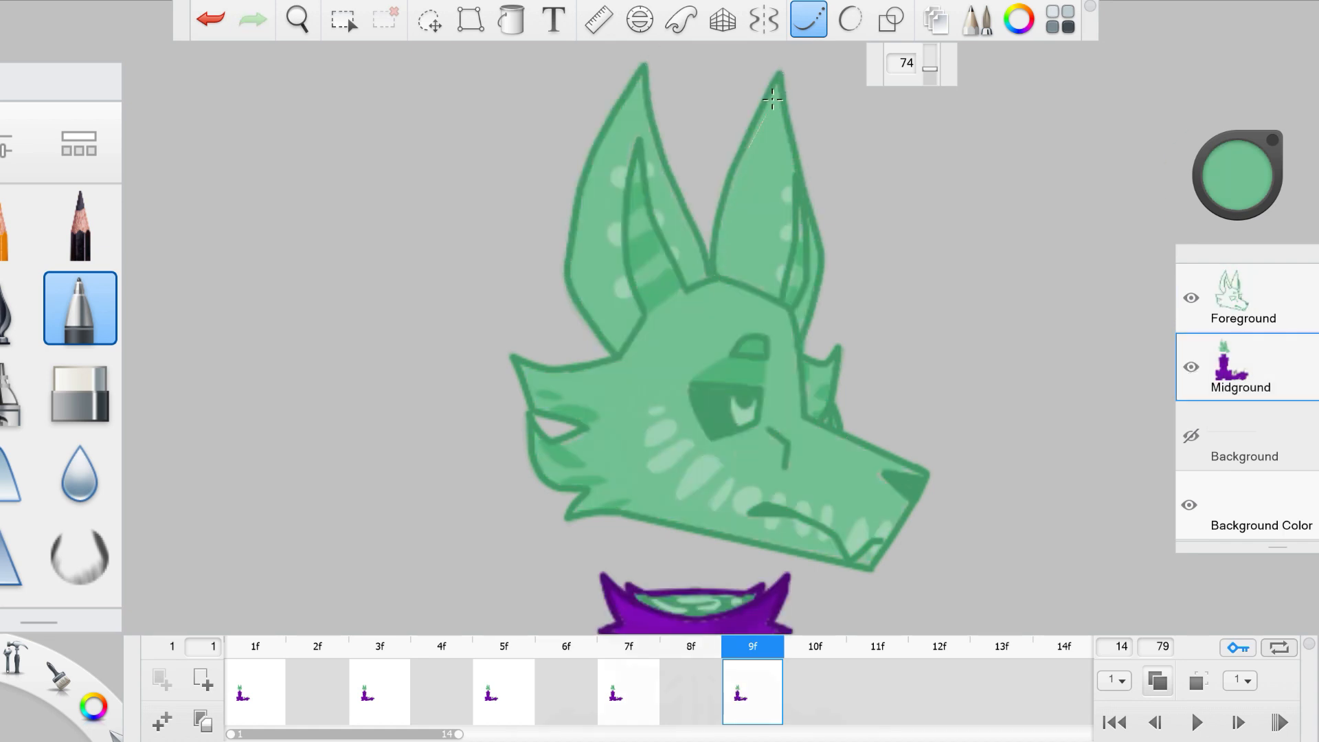
# Step: Check frame 9's finished head together with the whole character's body
pyautogui.click(1243, 298)
pyautogui.click(1241, 367)
pyautogui.press('space')
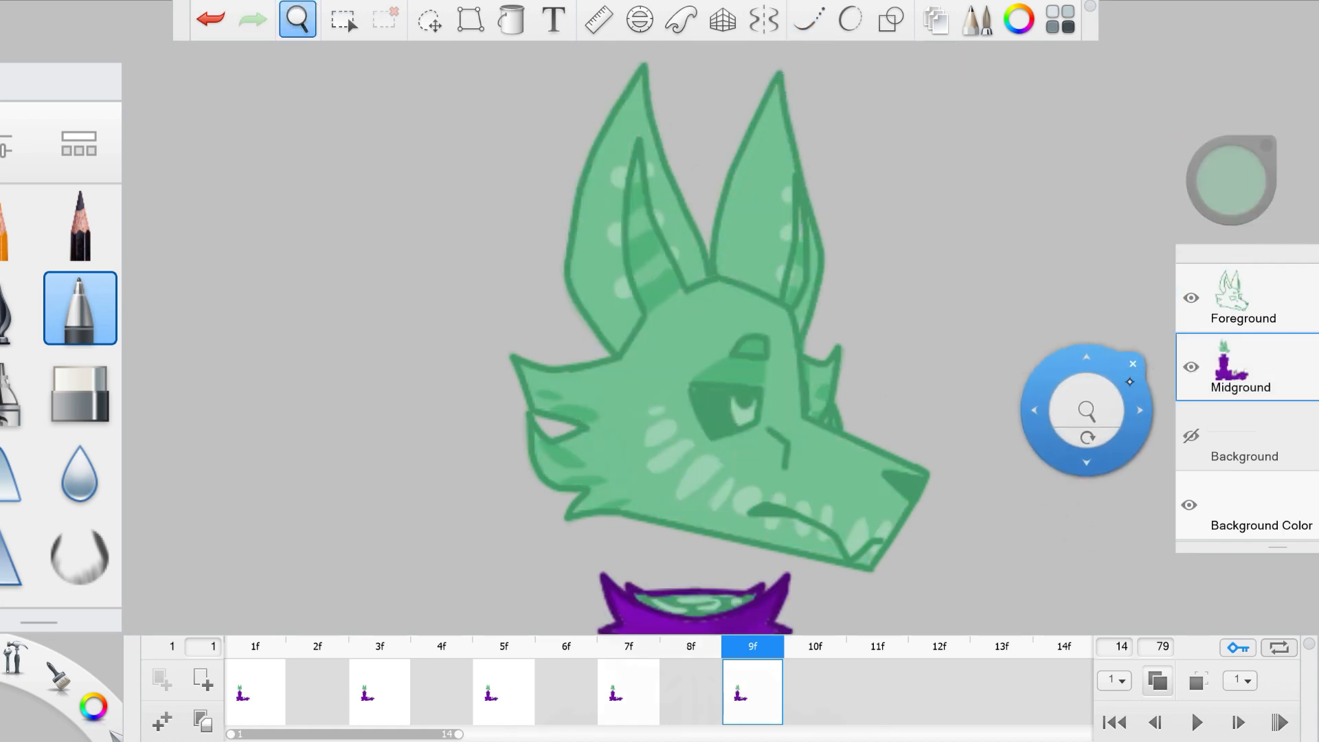
pyautogui.moveTo(1100, 412); pyautogui.dragTo(1001, 509)
pyautogui.moveTo(1094, 545); pyautogui.dragTo(951, 446)
pyautogui.moveTo(1003, 484); pyautogui.dragTo(998, 433)
pyautogui.press('space')
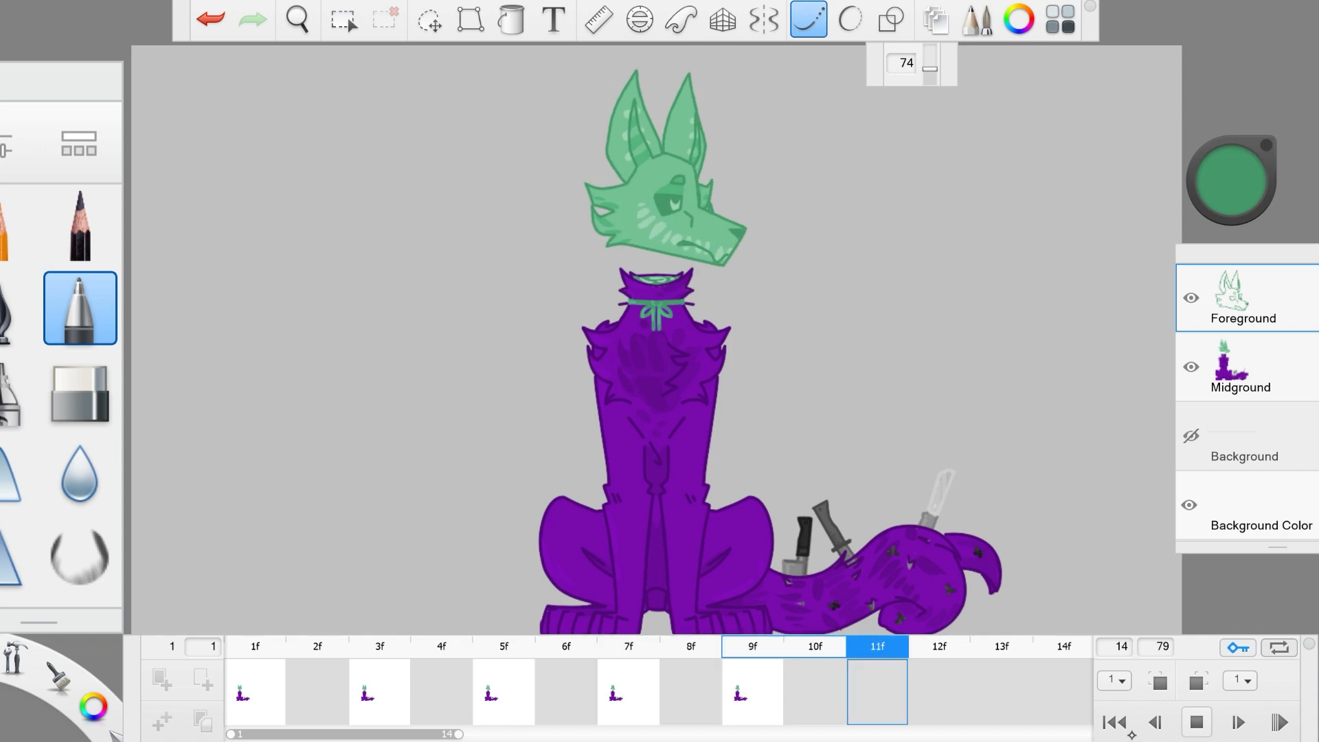